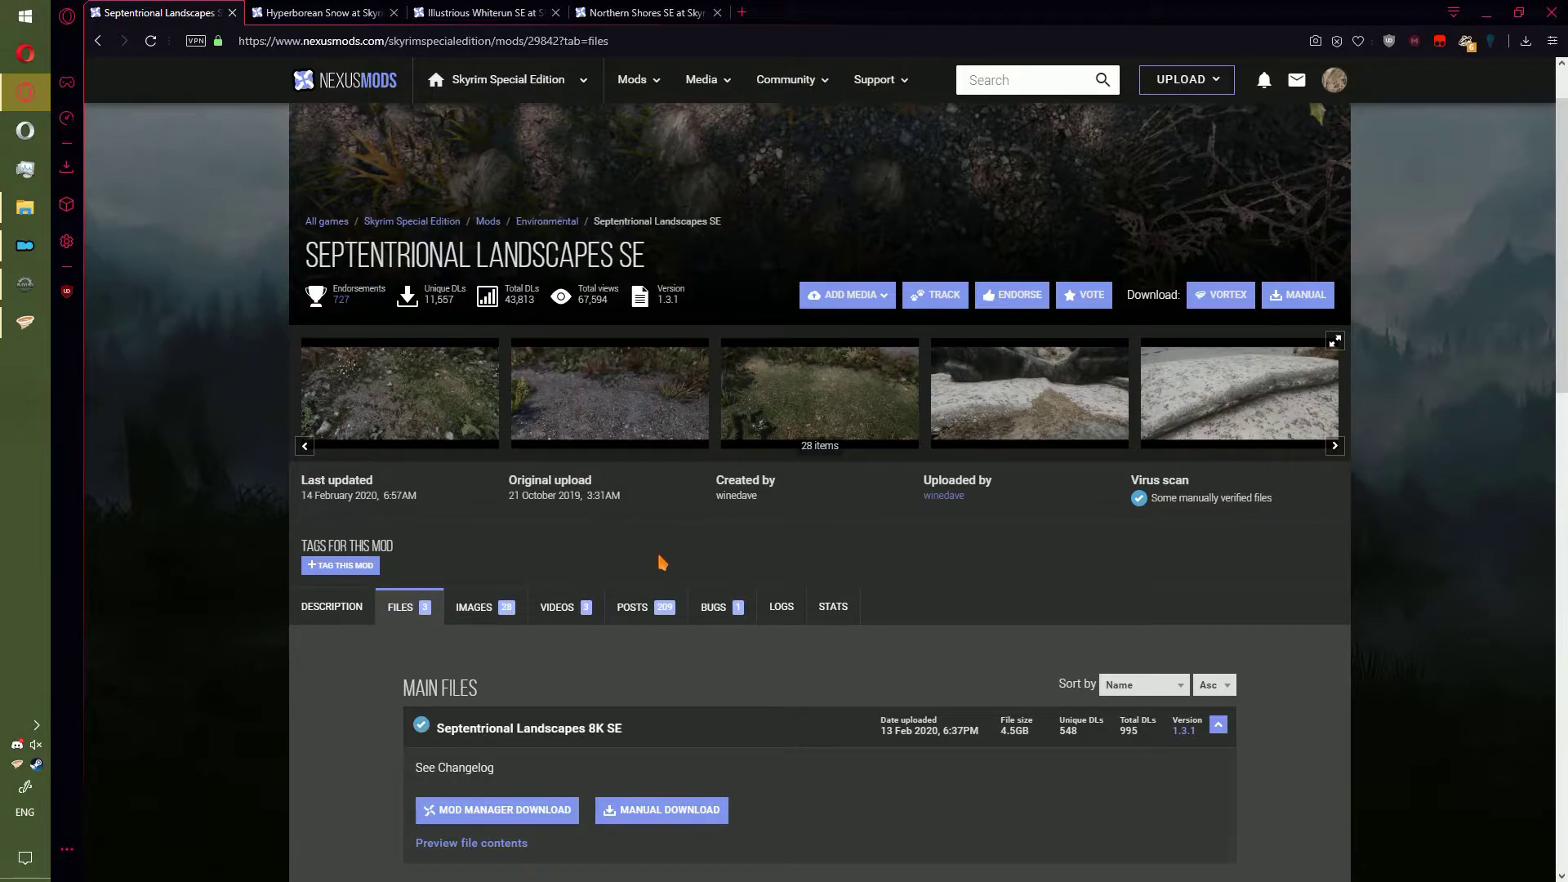
Look over the Septentrional Landscapes SE file list and request the mod manager download of Hyperborean Snow 4K
{"action": "scroll", "coordinate": [571, 557], "scroll_direction": "down", "scroll_amount": 10}
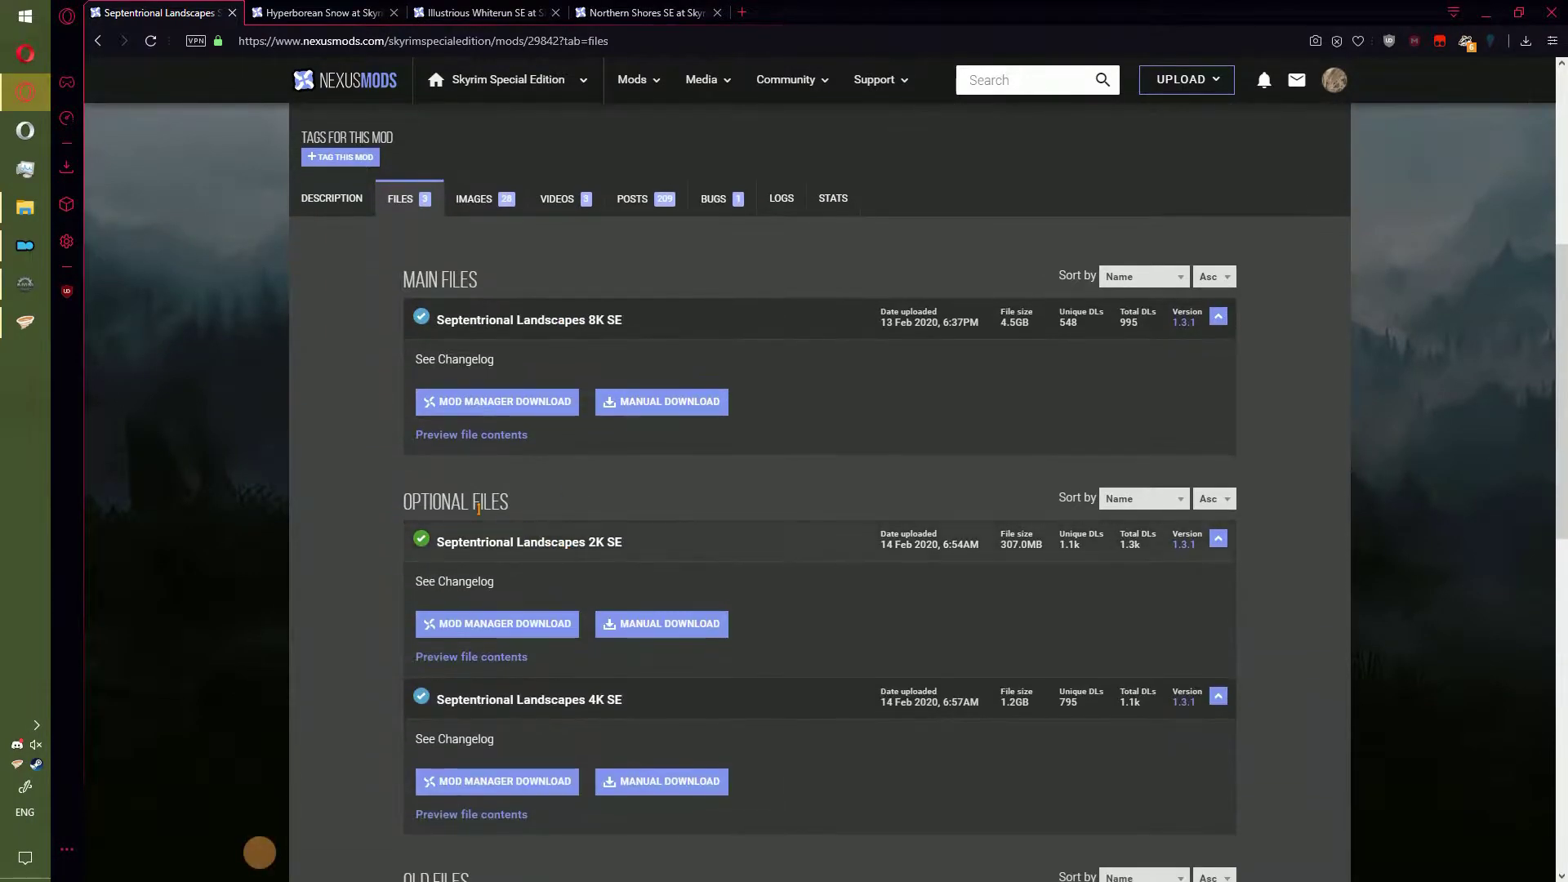
{"action": "scroll", "coordinate": [498, 403], "scroll_direction": "down", "scroll_amount": 3}
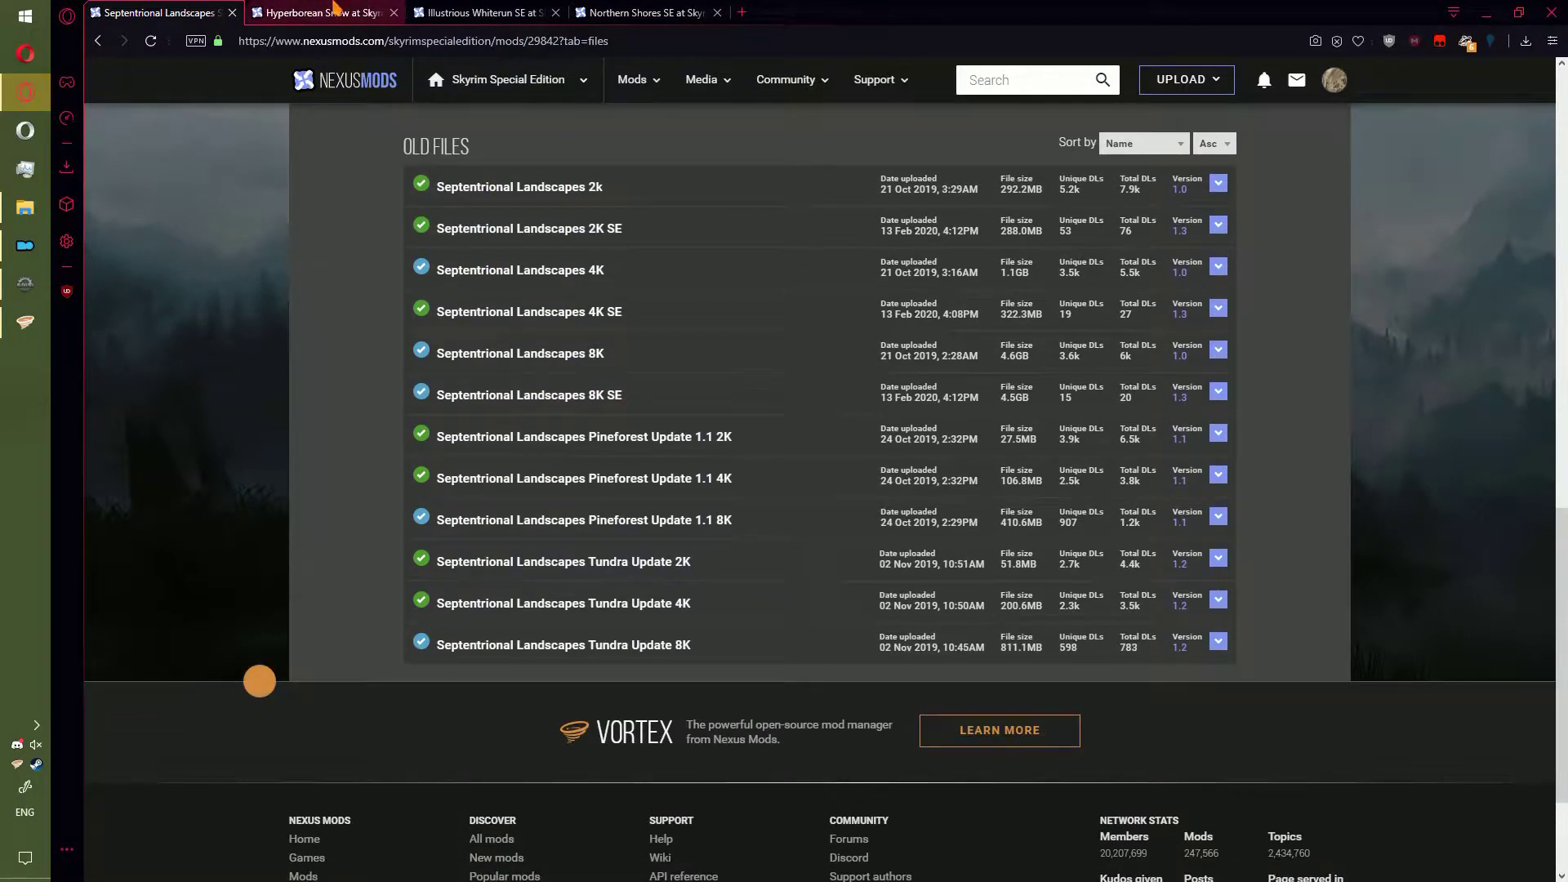
{"action": "key", "text": "ctrl+Tab"}
{"action": "scroll", "coordinate": [416, 237], "scroll_direction": "down", "scroll_amount": 4}
{"action": "scroll", "coordinate": [416, 237], "scroll_direction": "up", "scroll_amount": 2}
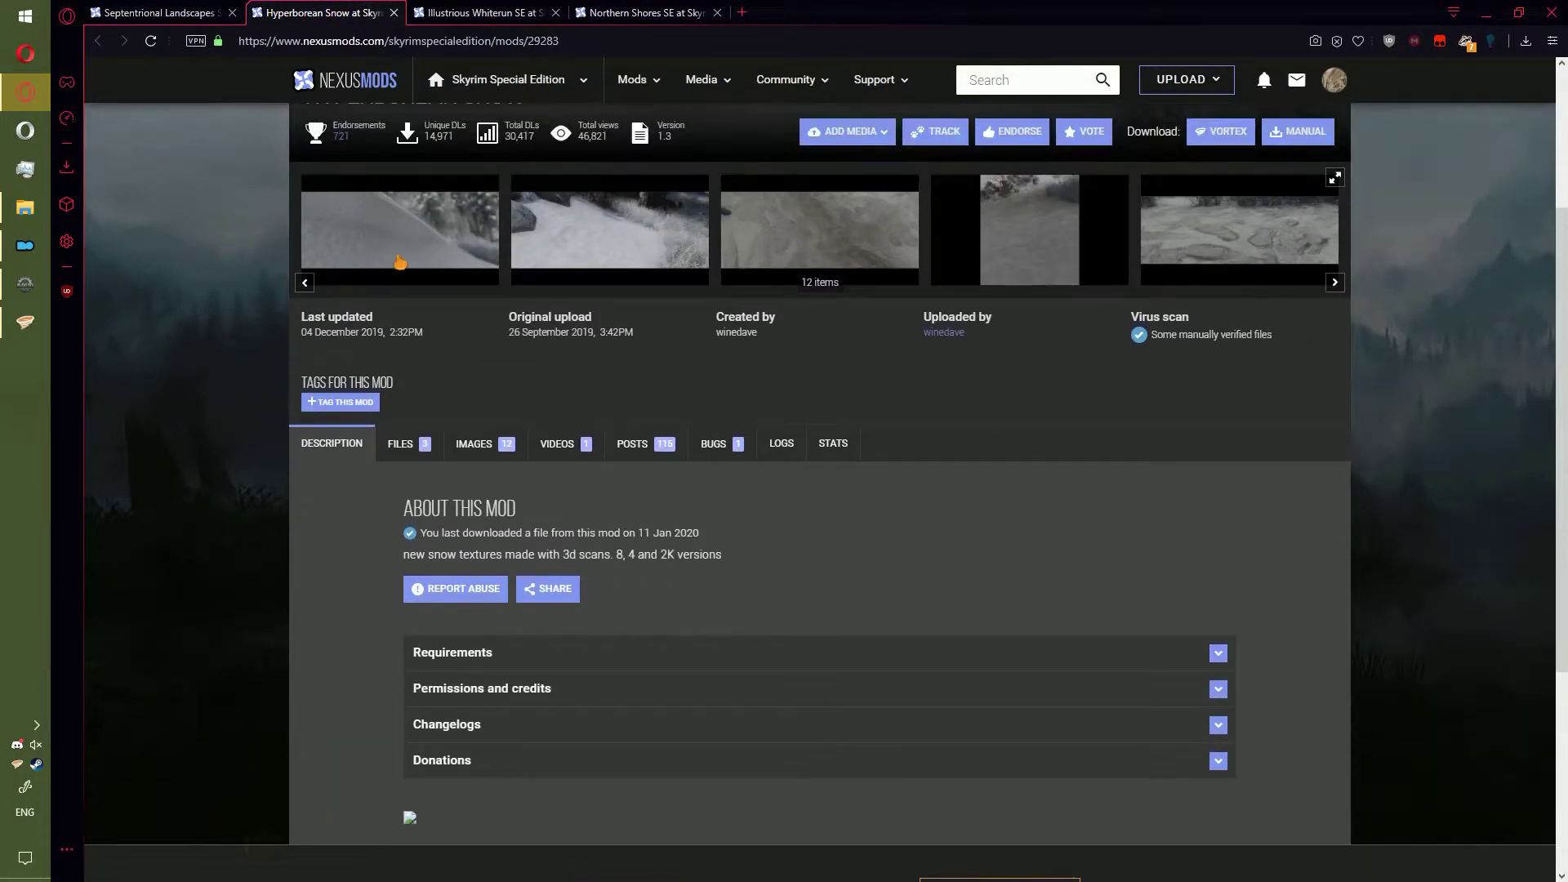
{"action": "left_click", "coordinate": [400, 444]}
{"action": "scroll", "coordinate": [380, 523], "scroll_direction": "up", "scroll_amount": 3}
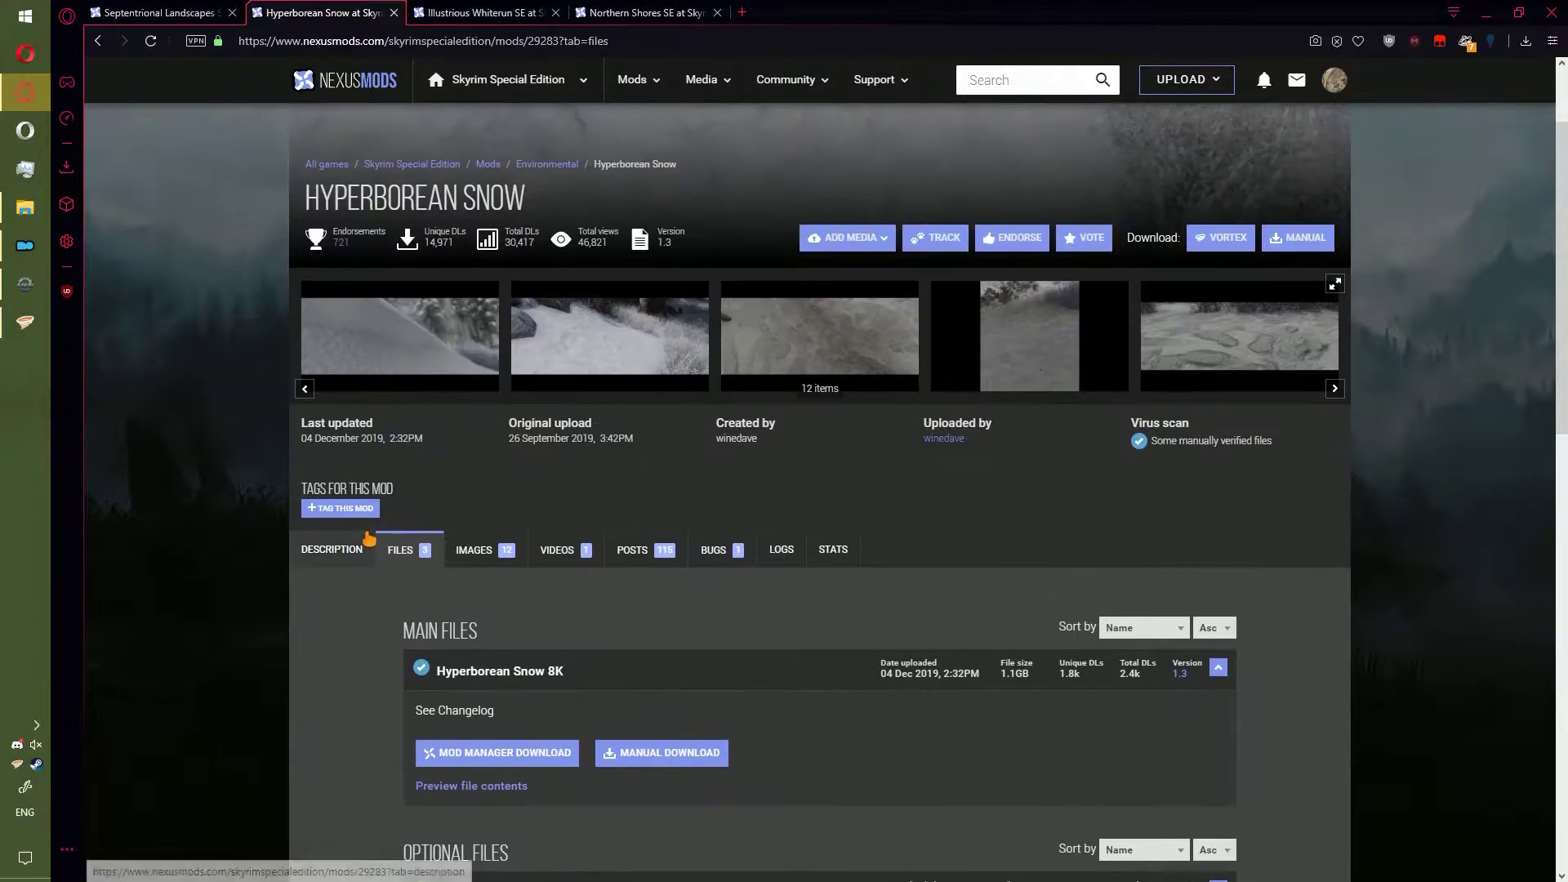
{"action": "scroll", "coordinate": [466, 536], "scroll_direction": "down", "scroll_amount": 4}
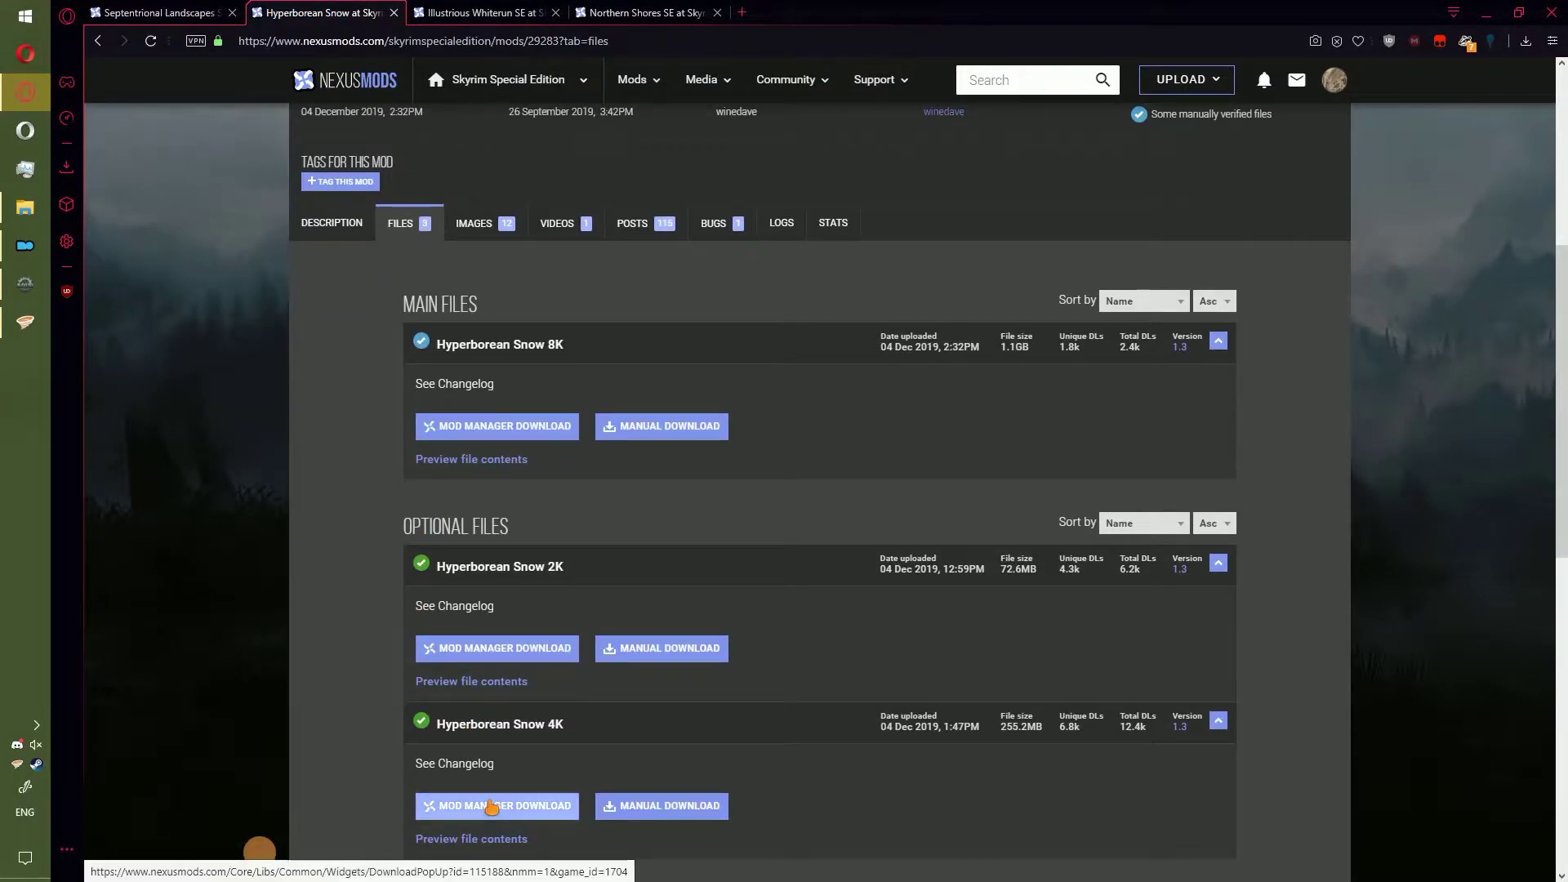
{"action": "left_click", "coordinate": [490, 805]}
{"action": "left_click", "coordinate": [365, 511]}
{"action": "scroll", "coordinate": [360, 507], "scroll_direction": "up", "scroll_amount": 3}
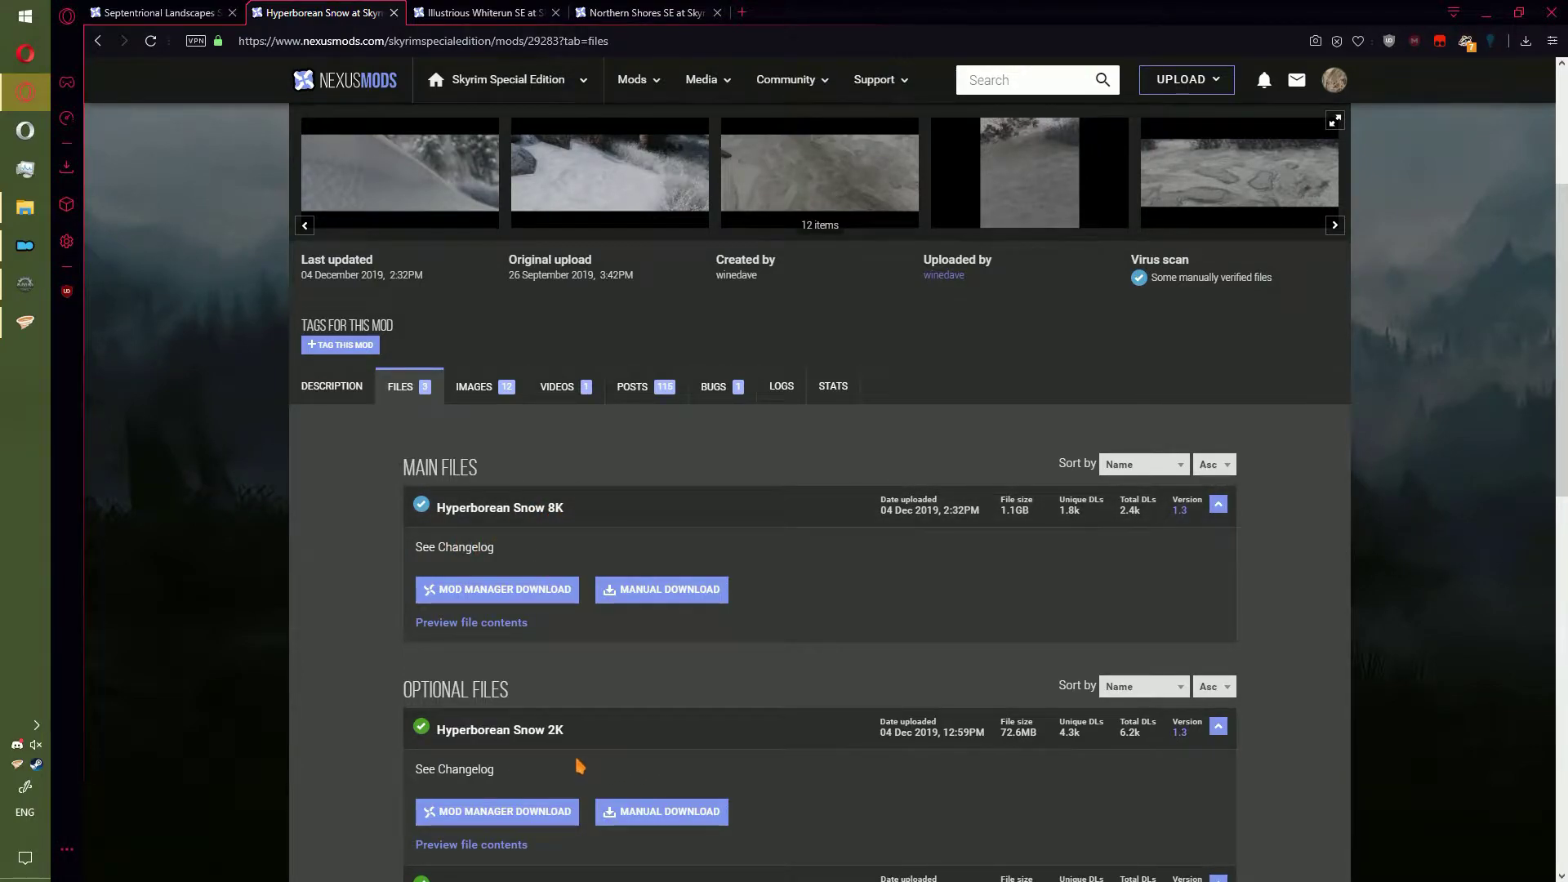
{"action": "scroll", "coordinate": [579, 765], "scroll_direction": "up", "scroll_amount": 2}
Request mod manager downloads of the Illustrious Whiterun - Parallax Meshes and Illustrious Whiterun 4K files
{"action": "key", "text": "ctrl+Tab"}
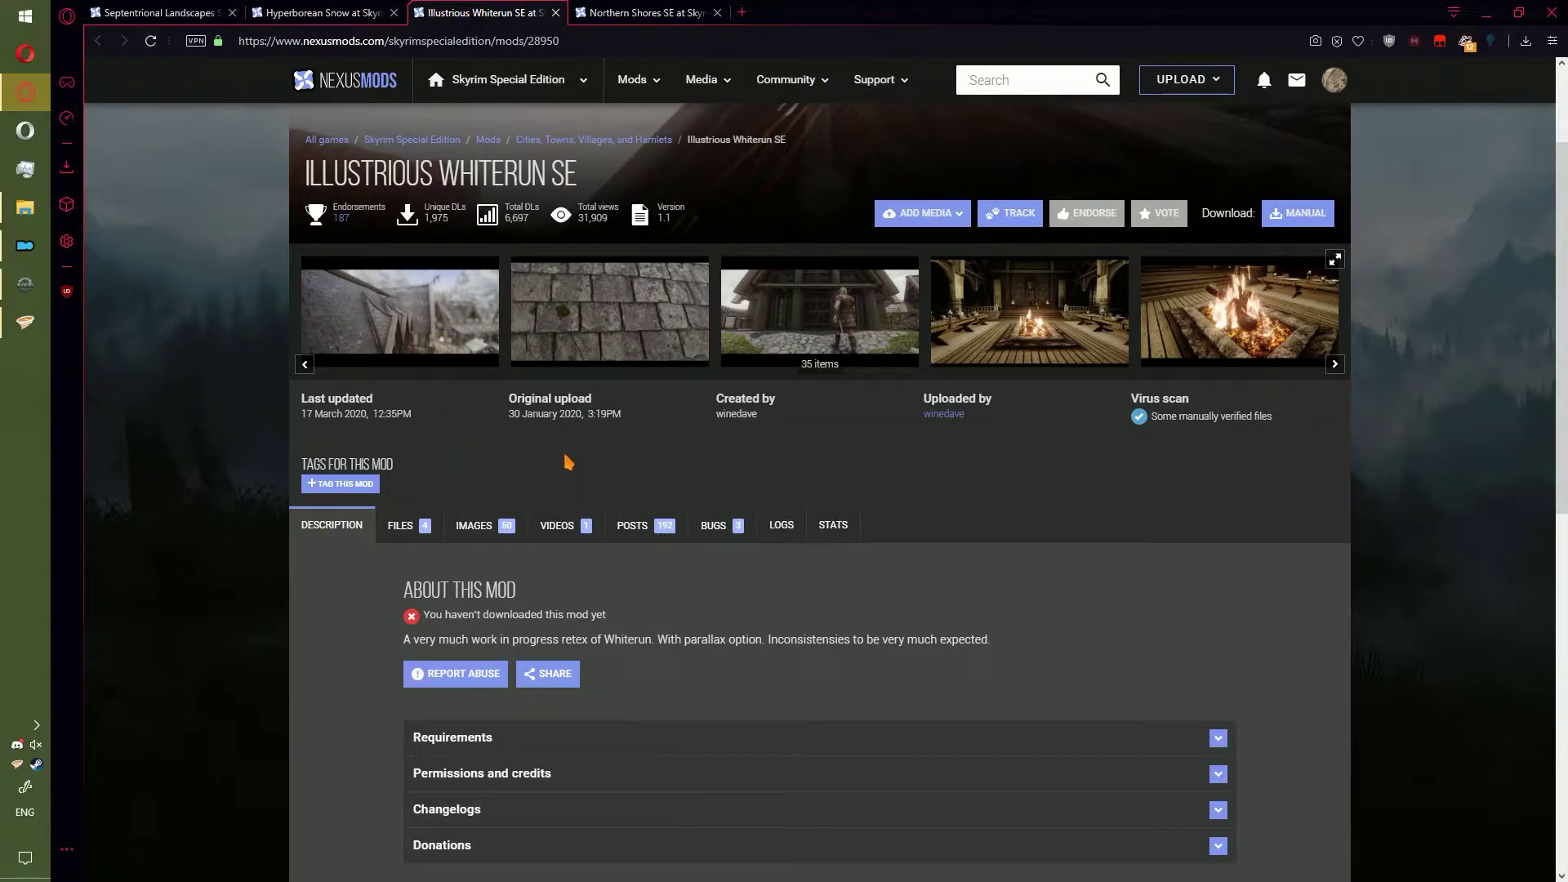
{"action": "scroll", "coordinate": [568, 462], "scroll_direction": "down", "scroll_amount": 1}
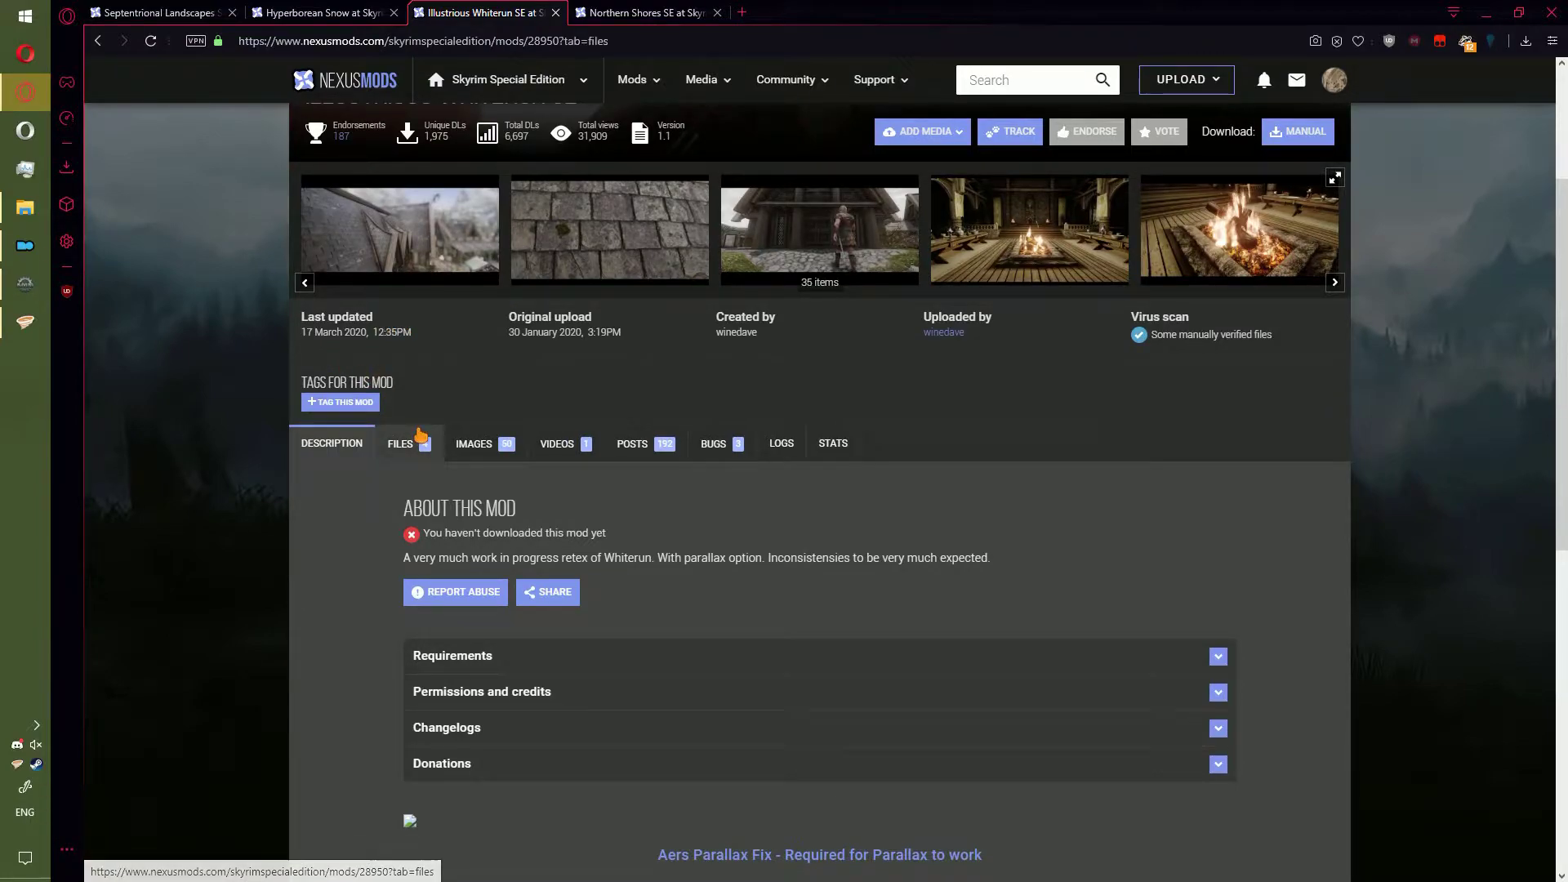
{"action": "left_click", "coordinate": [421, 435]}
{"action": "scroll", "coordinate": [485, 425], "scroll_direction": "down", "scroll_amount": 4}
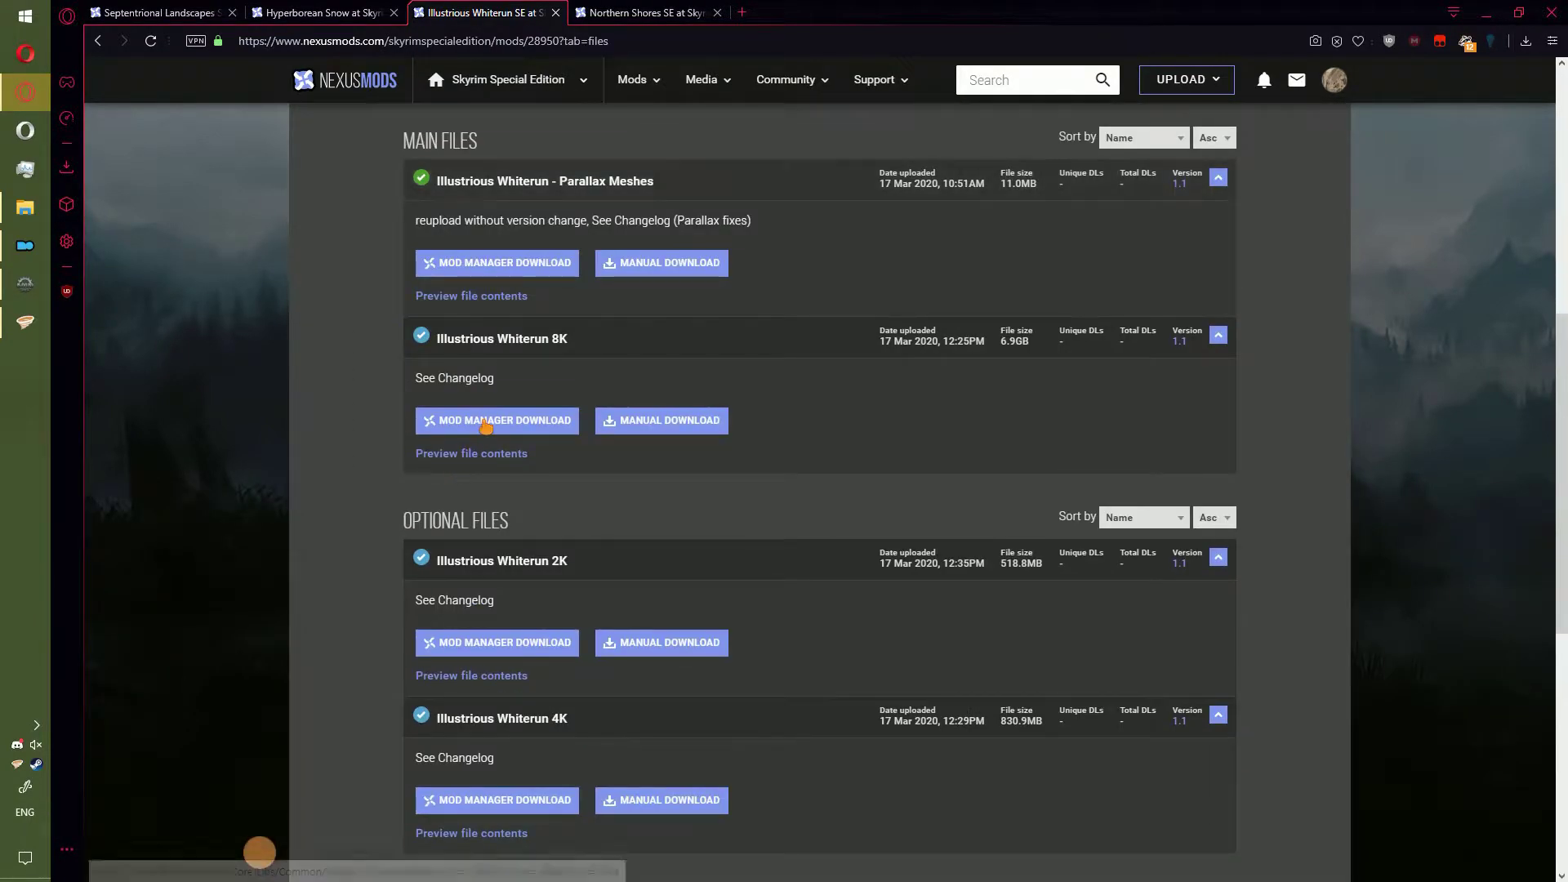
{"action": "scroll", "coordinate": [486, 425], "scroll_direction": "up", "scroll_amount": 2}
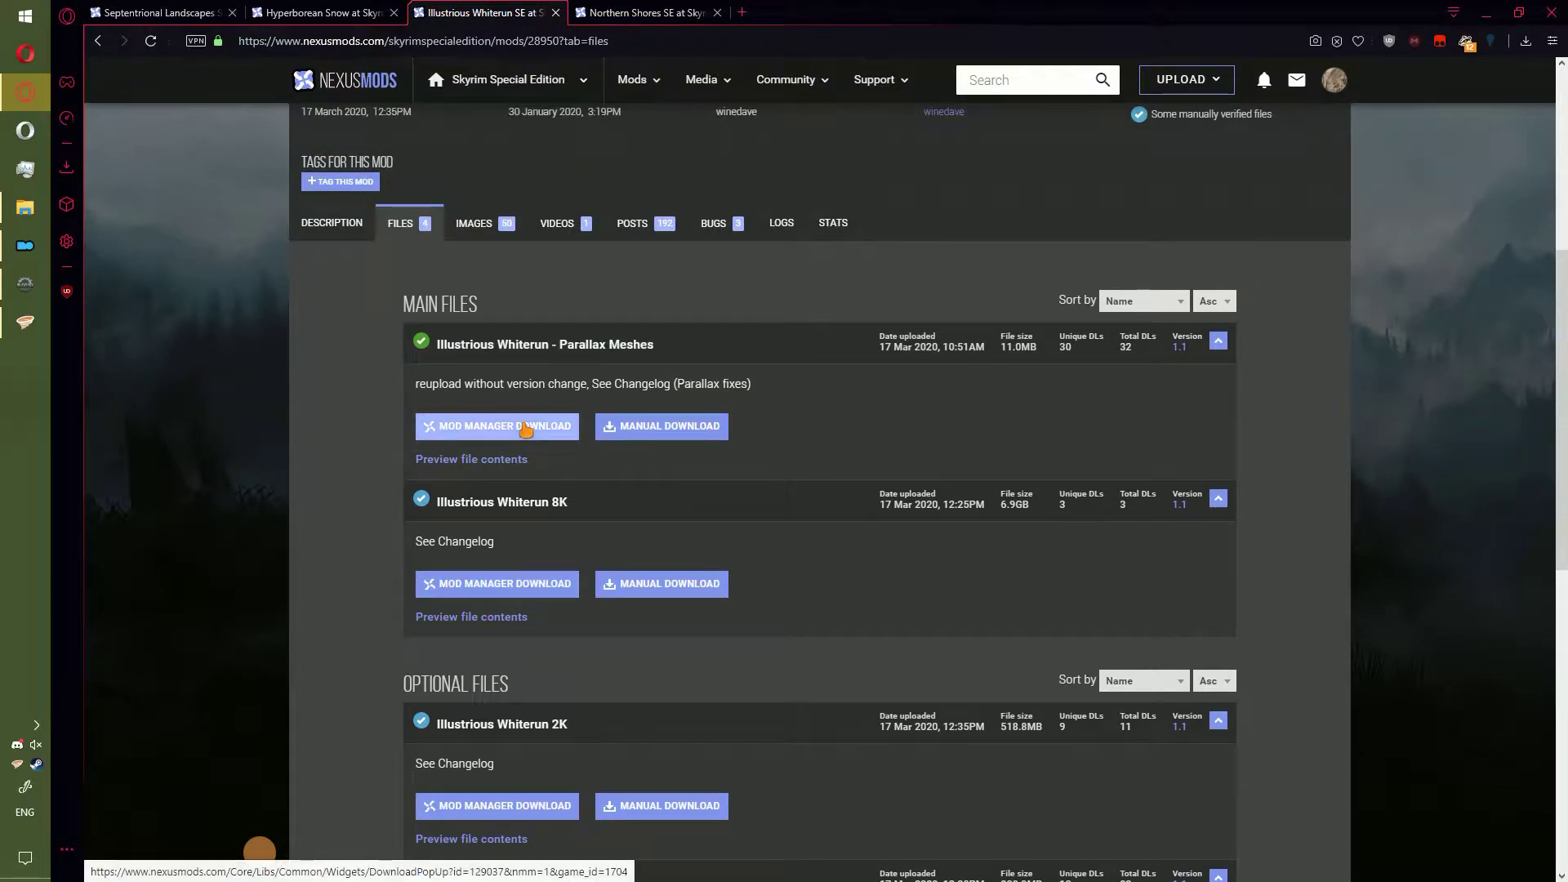
{"action": "left_click", "coordinate": [525, 429]}
{"action": "left_click", "coordinate": [480, 373]}
{"action": "scroll", "coordinate": [489, 673], "scroll_direction": "down", "scroll_amount": 3}
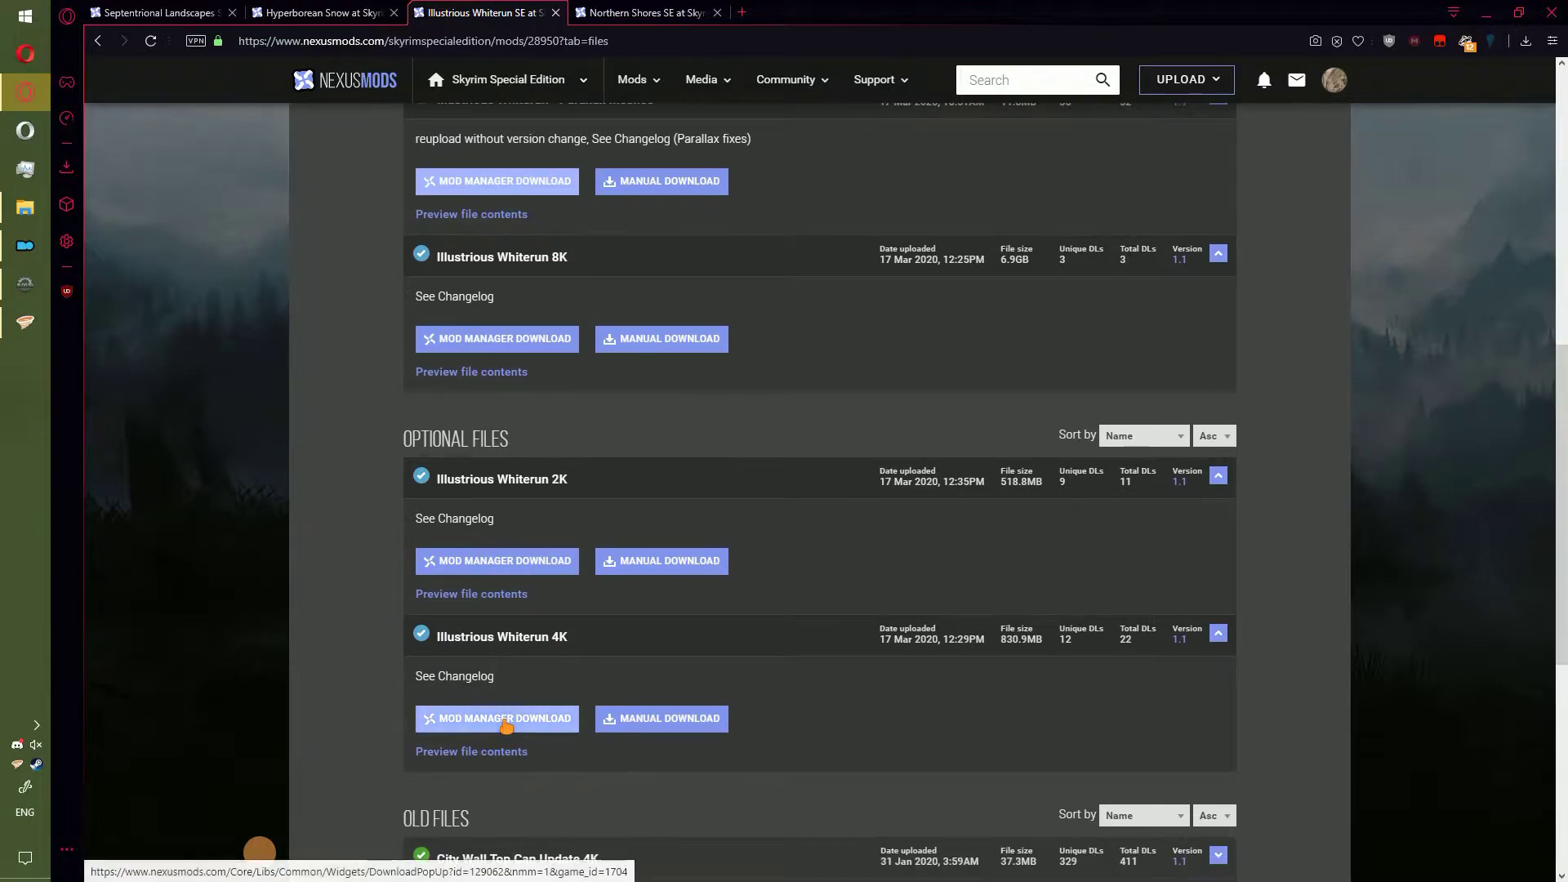
{"action": "left_click", "coordinate": [505, 719]}
Request the mod manager download of the Northern Shores 4K optional file from the Northern Shores SE page
{"action": "key", "text": "ctrl+Tab"}
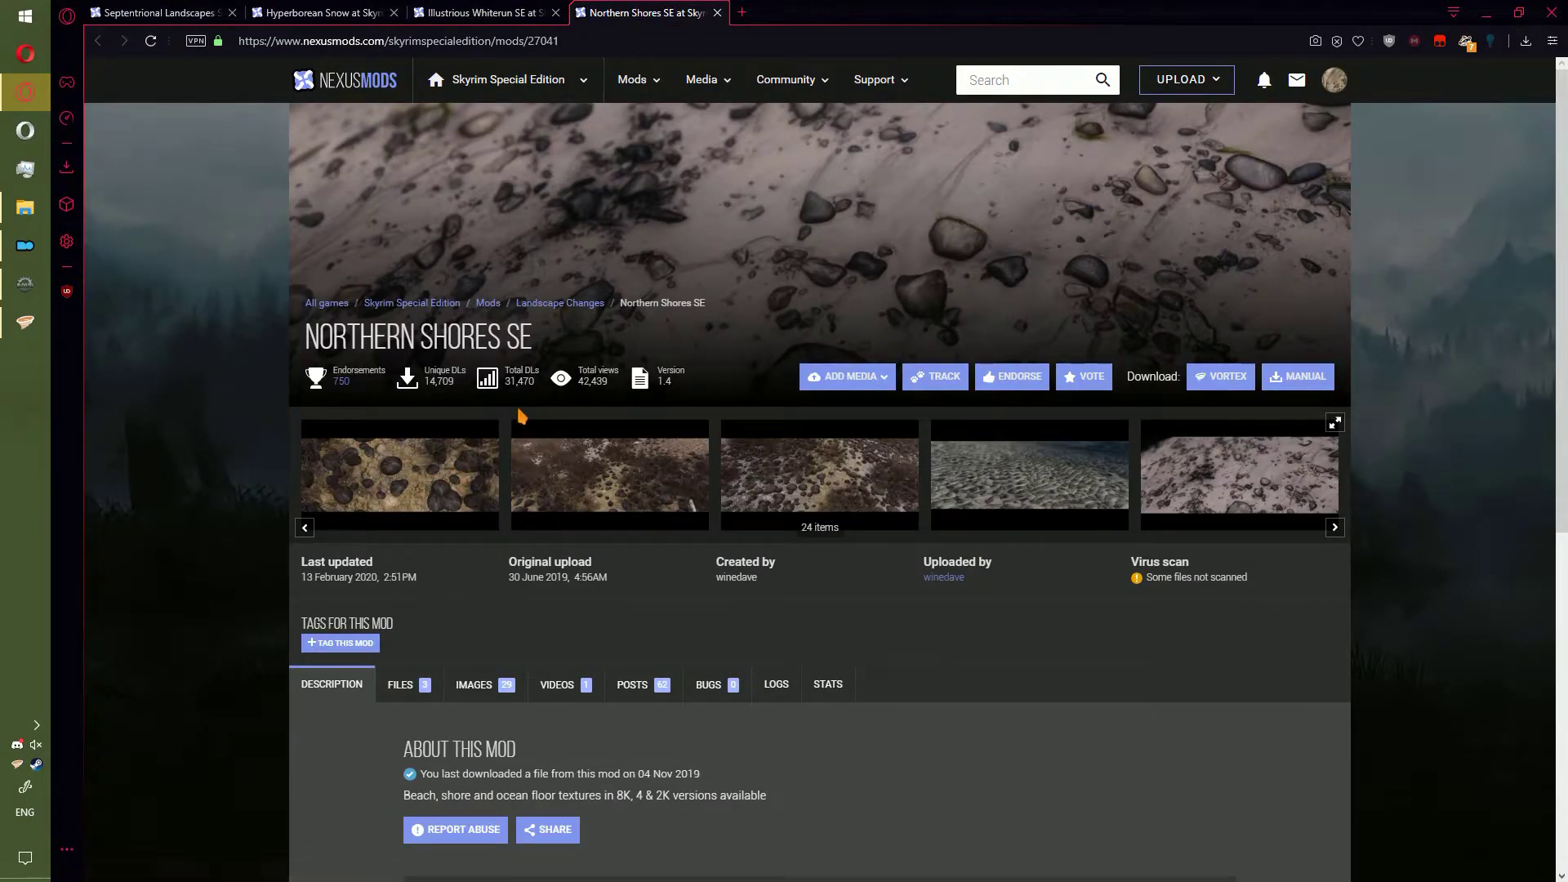
{"action": "scroll", "coordinate": [474, 457], "scroll_direction": "down", "scroll_amount": 4}
{"action": "left_click", "coordinate": [400, 358]}
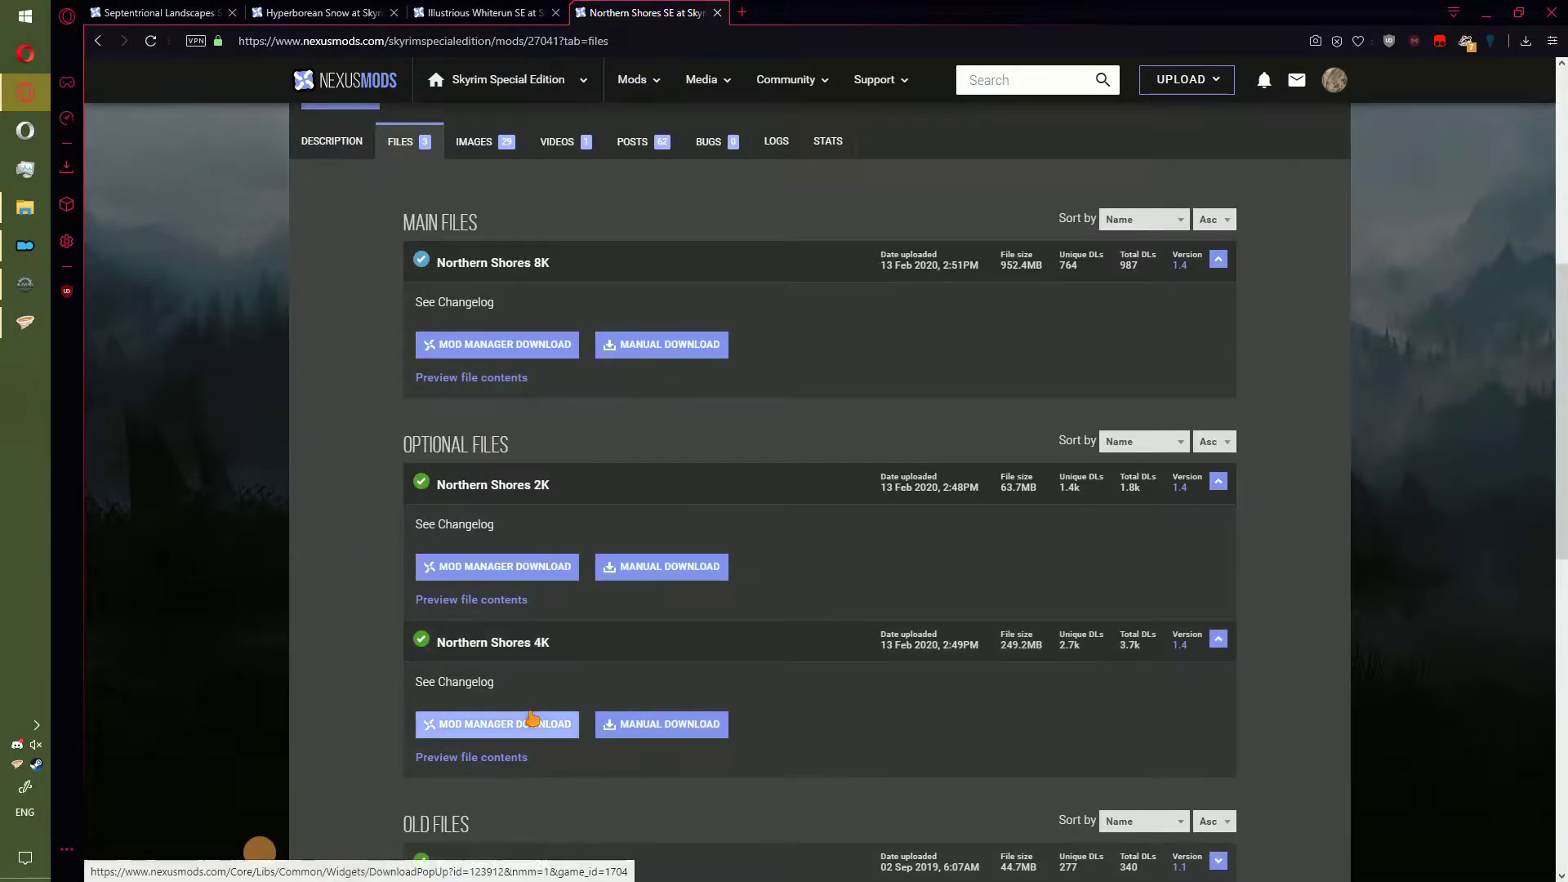
{"action": "left_click", "coordinate": [535, 718]}
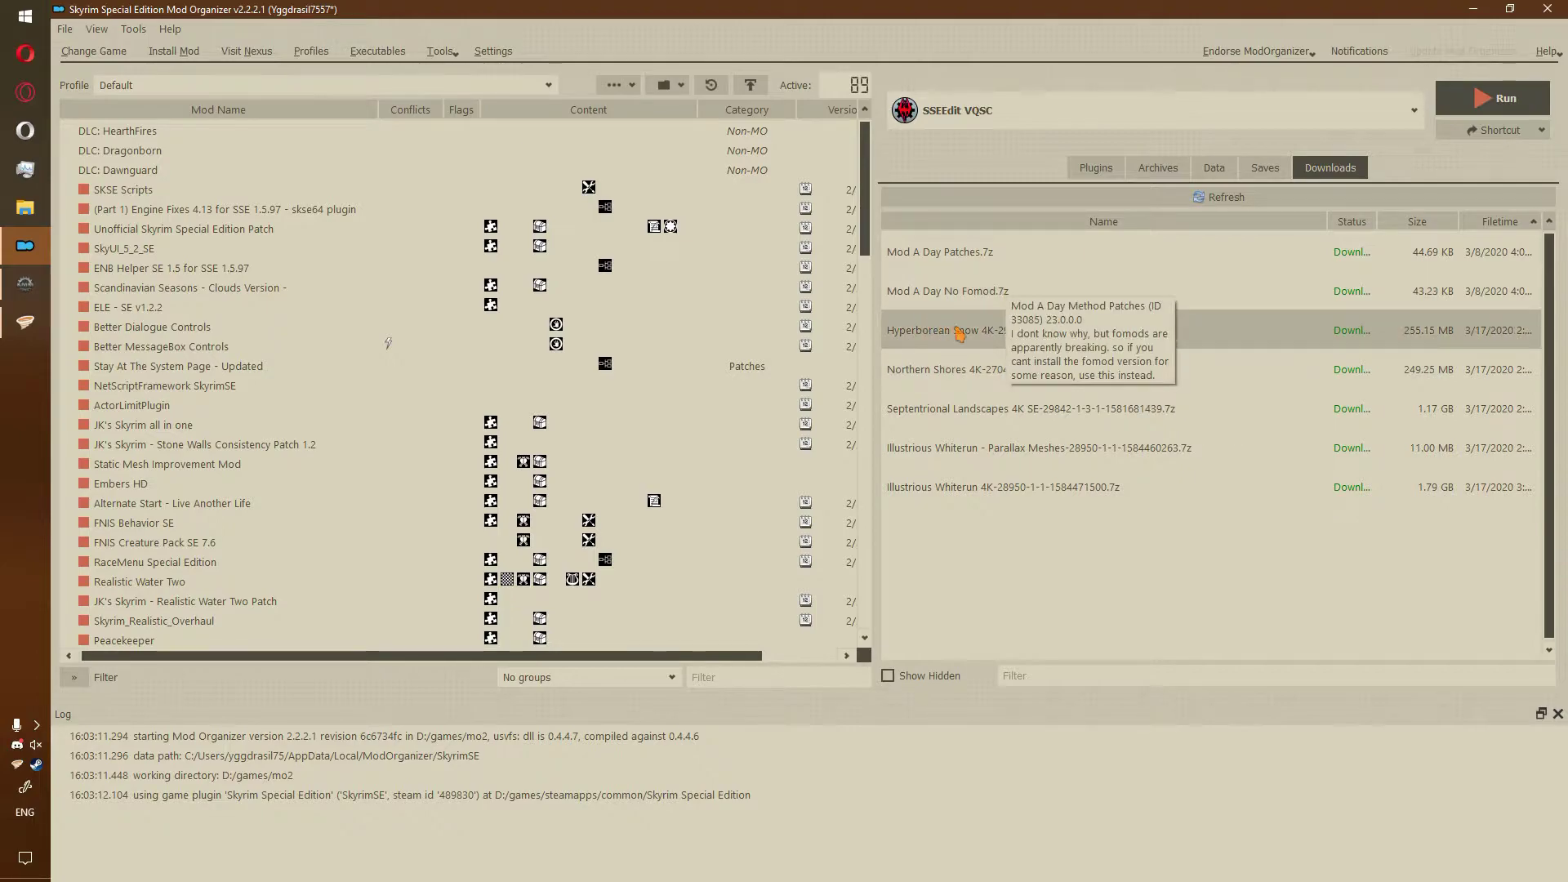
In Mod Organizer, install the Northern Shores 4K and Hyperborean Snow 4K archives as Northern Shores SE and Hyperborean Snow
{"action": "left_click", "coordinate": [967, 331]}
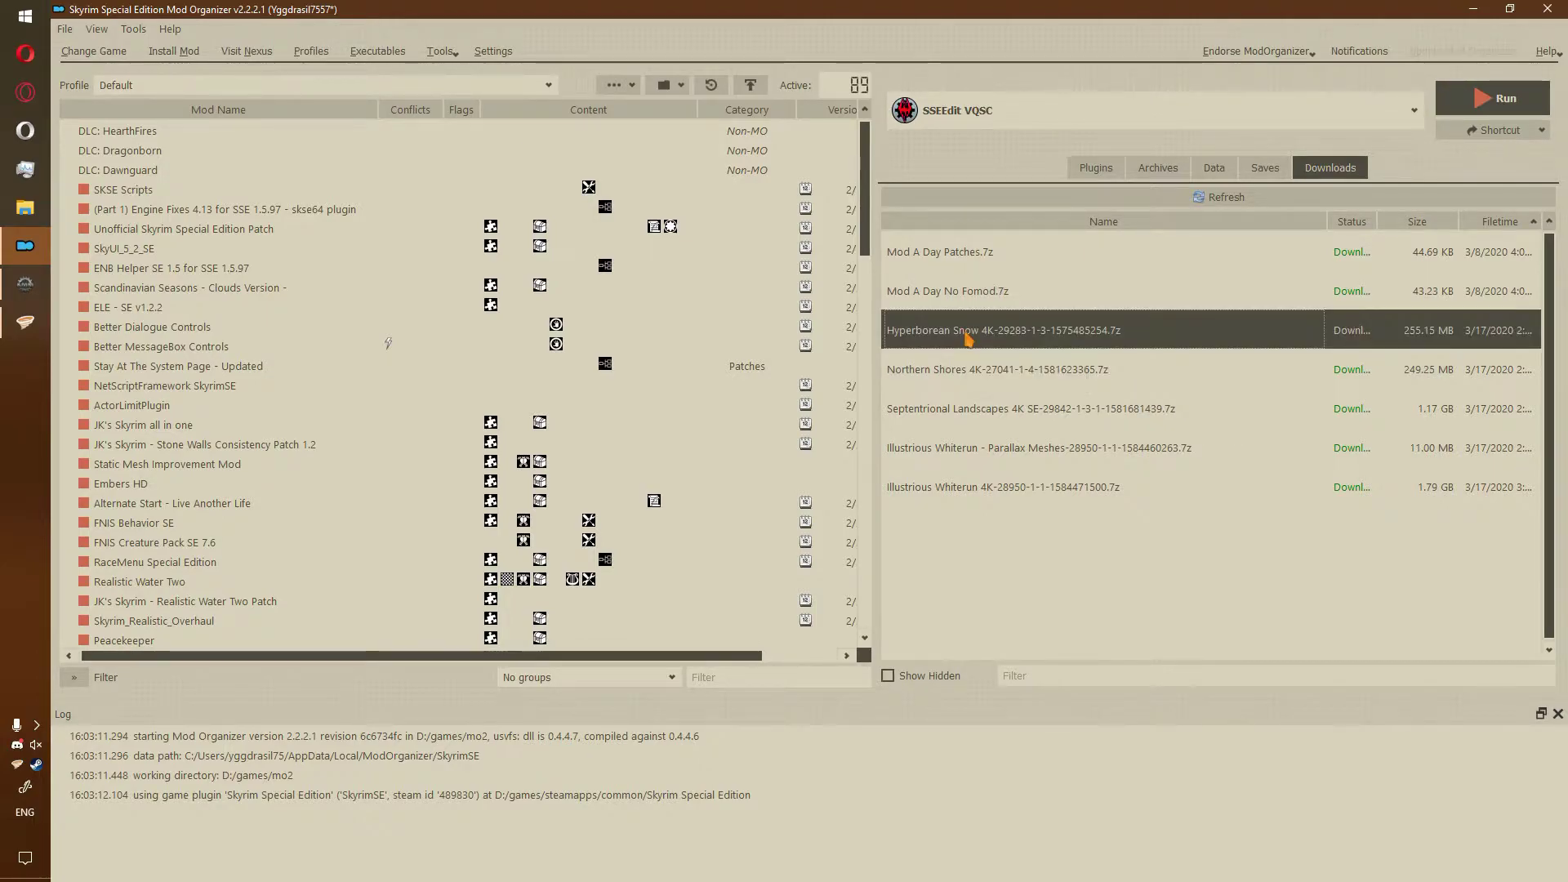
{"action": "double_click", "coordinate": [1015, 373]}
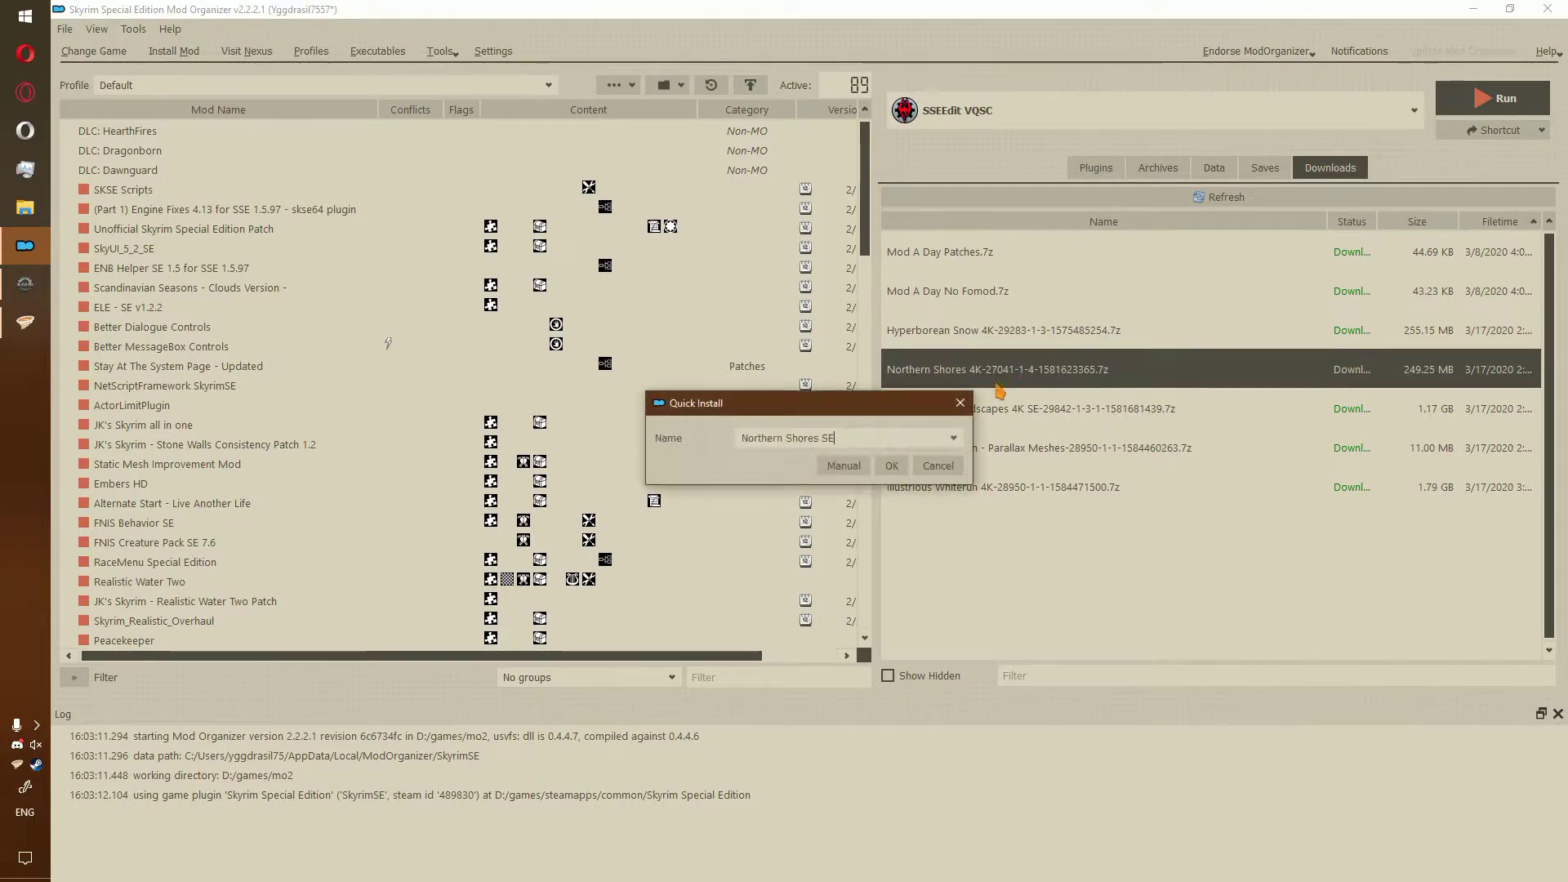
{"action": "left_click", "coordinate": [905, 462]}
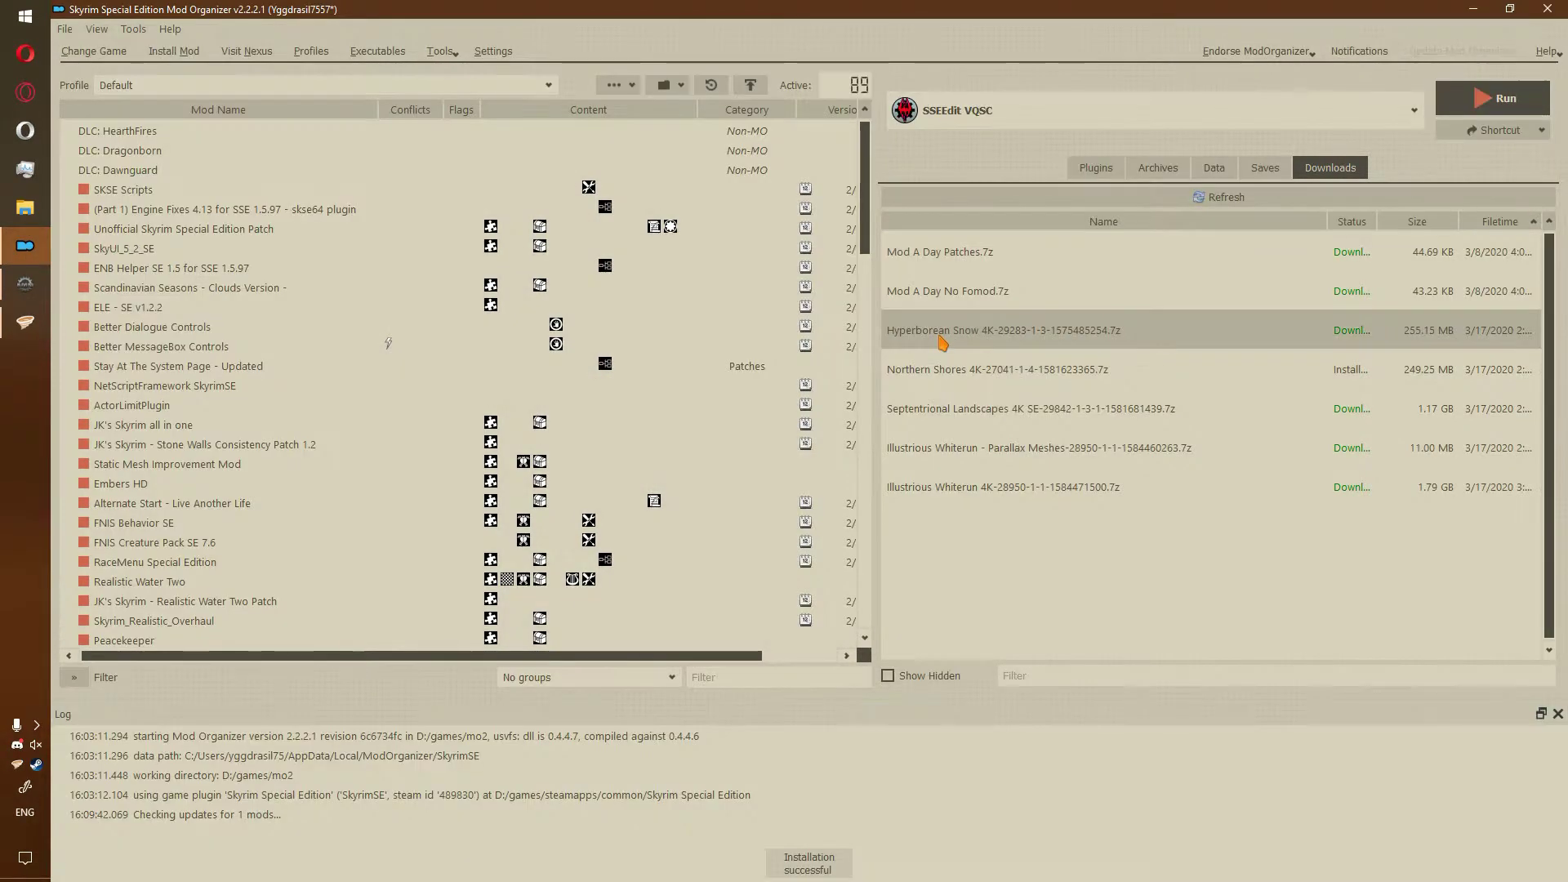
{"action": "double_click", "coordinate": [939, 331]}
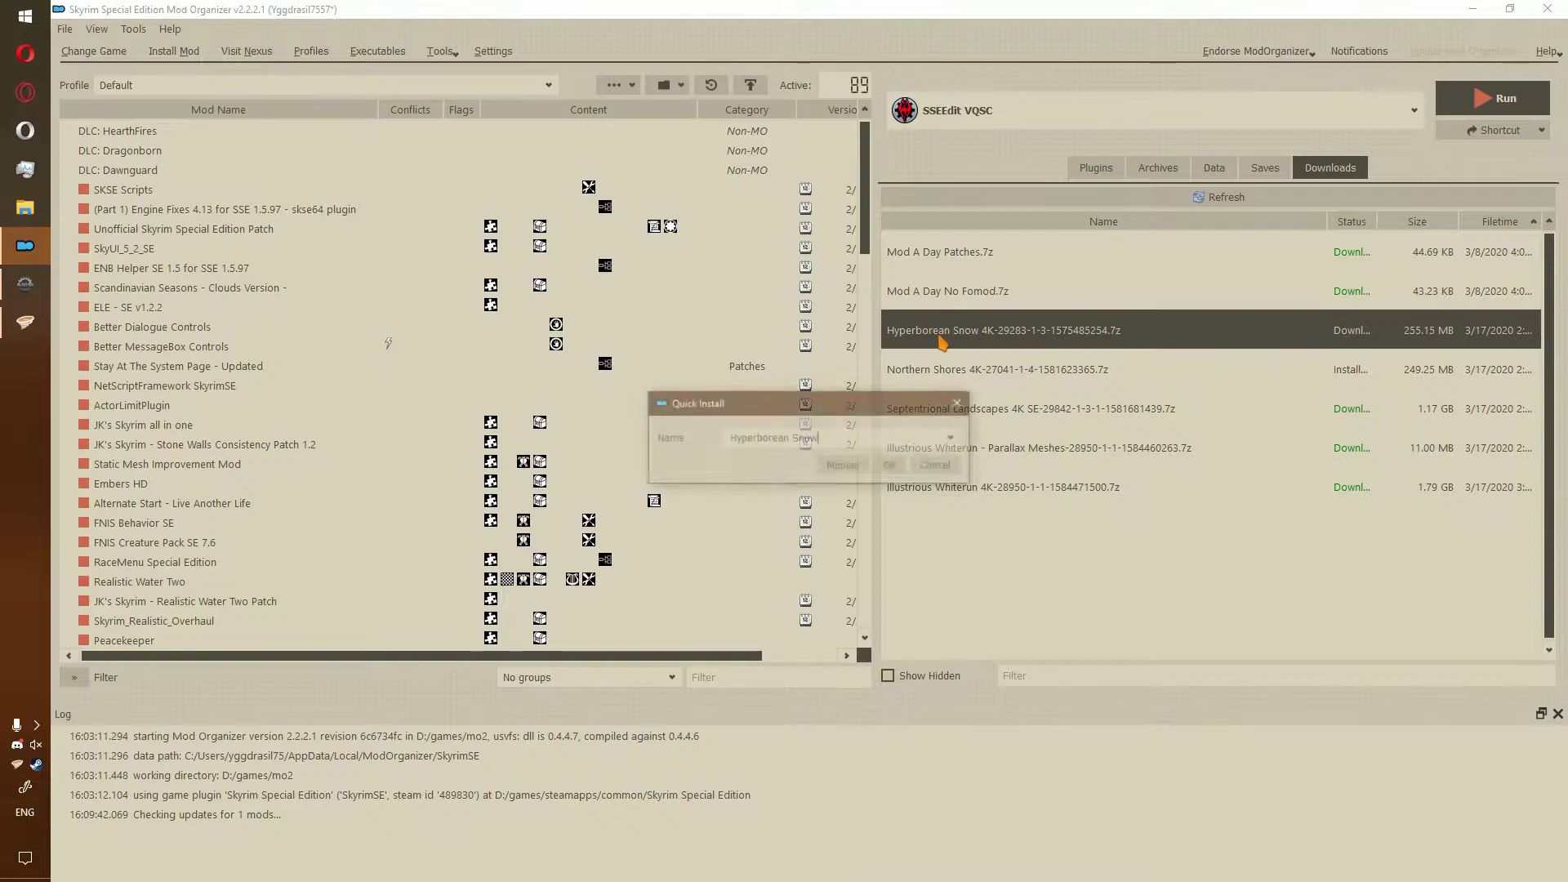
{"action": "left_click", "coordinate": [902, 463]}
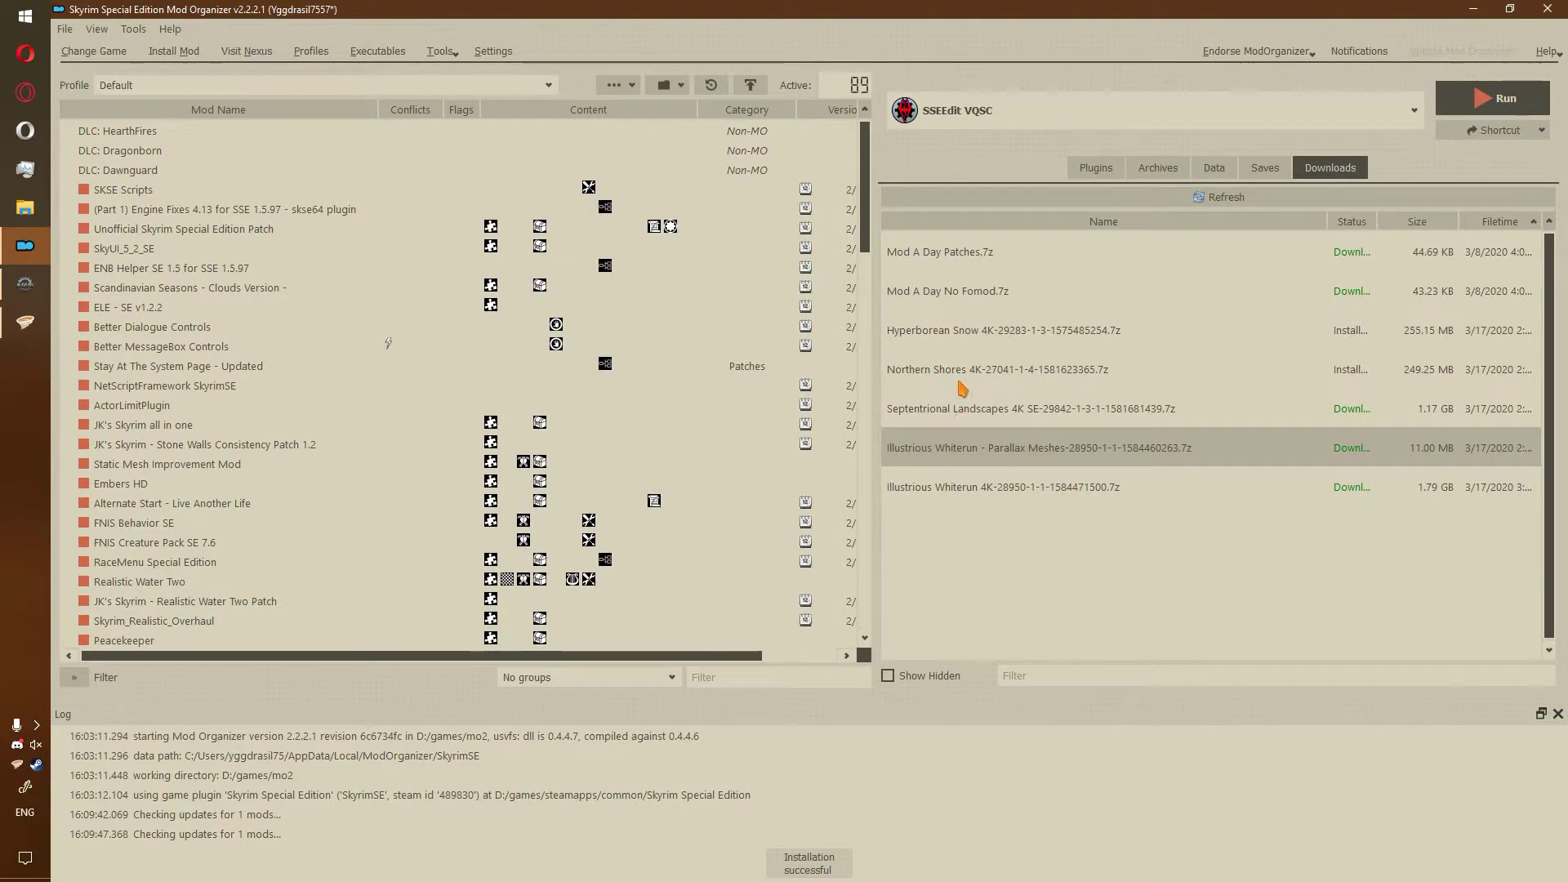
Install the Septentrional Landscapes 4K SE and Illustrious Whiterun 4K archives under their suggested names
{"action": "double_click", "coordinate": [939, 408]}
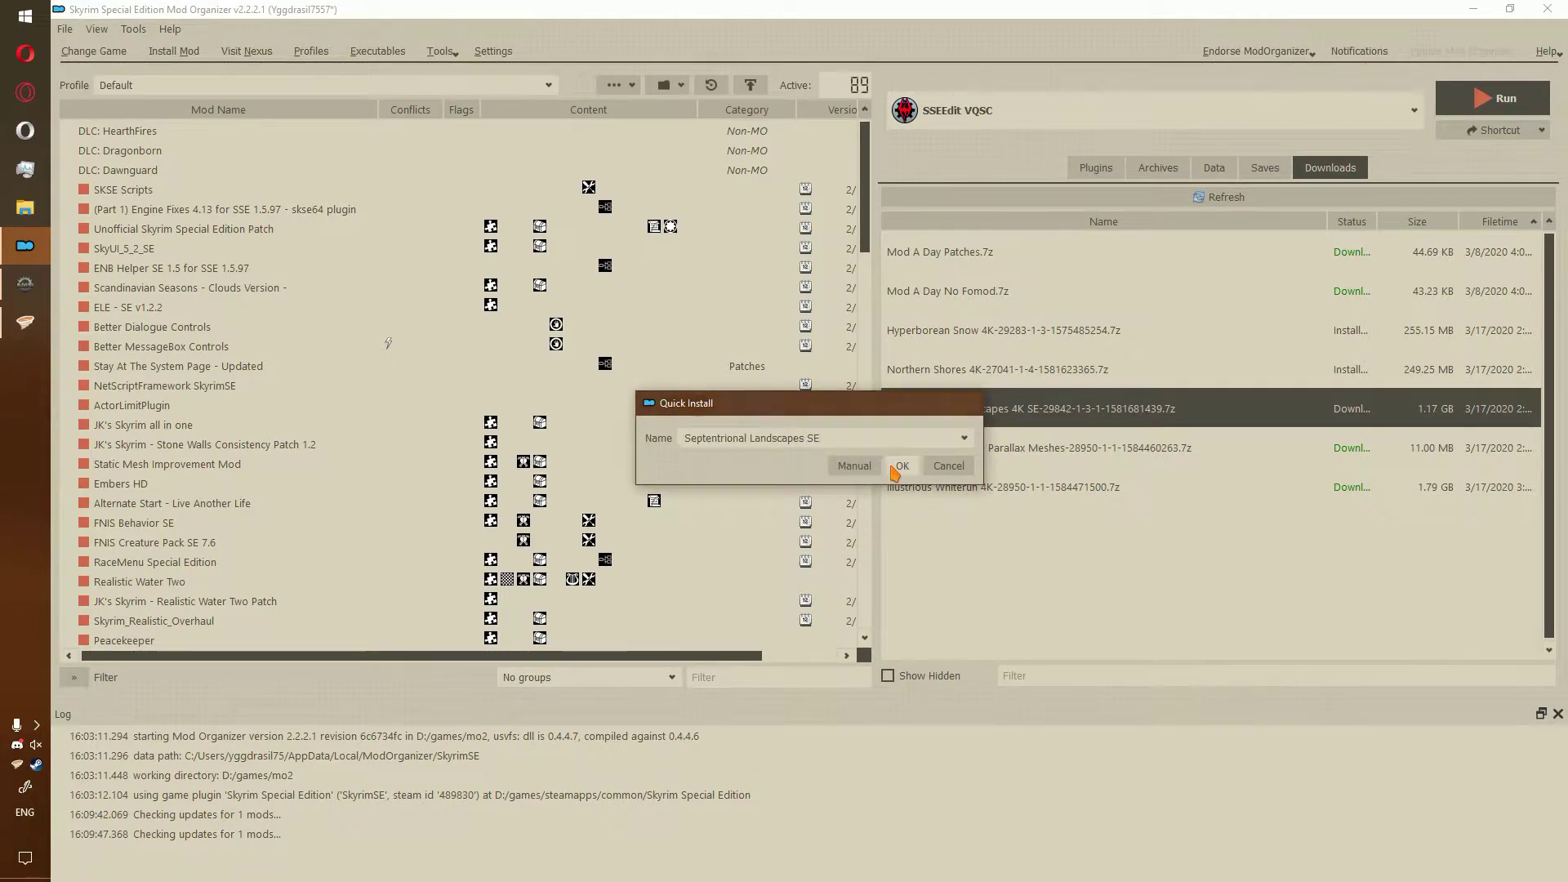
{"action": "left_click", "coordinate": [903, 463]}
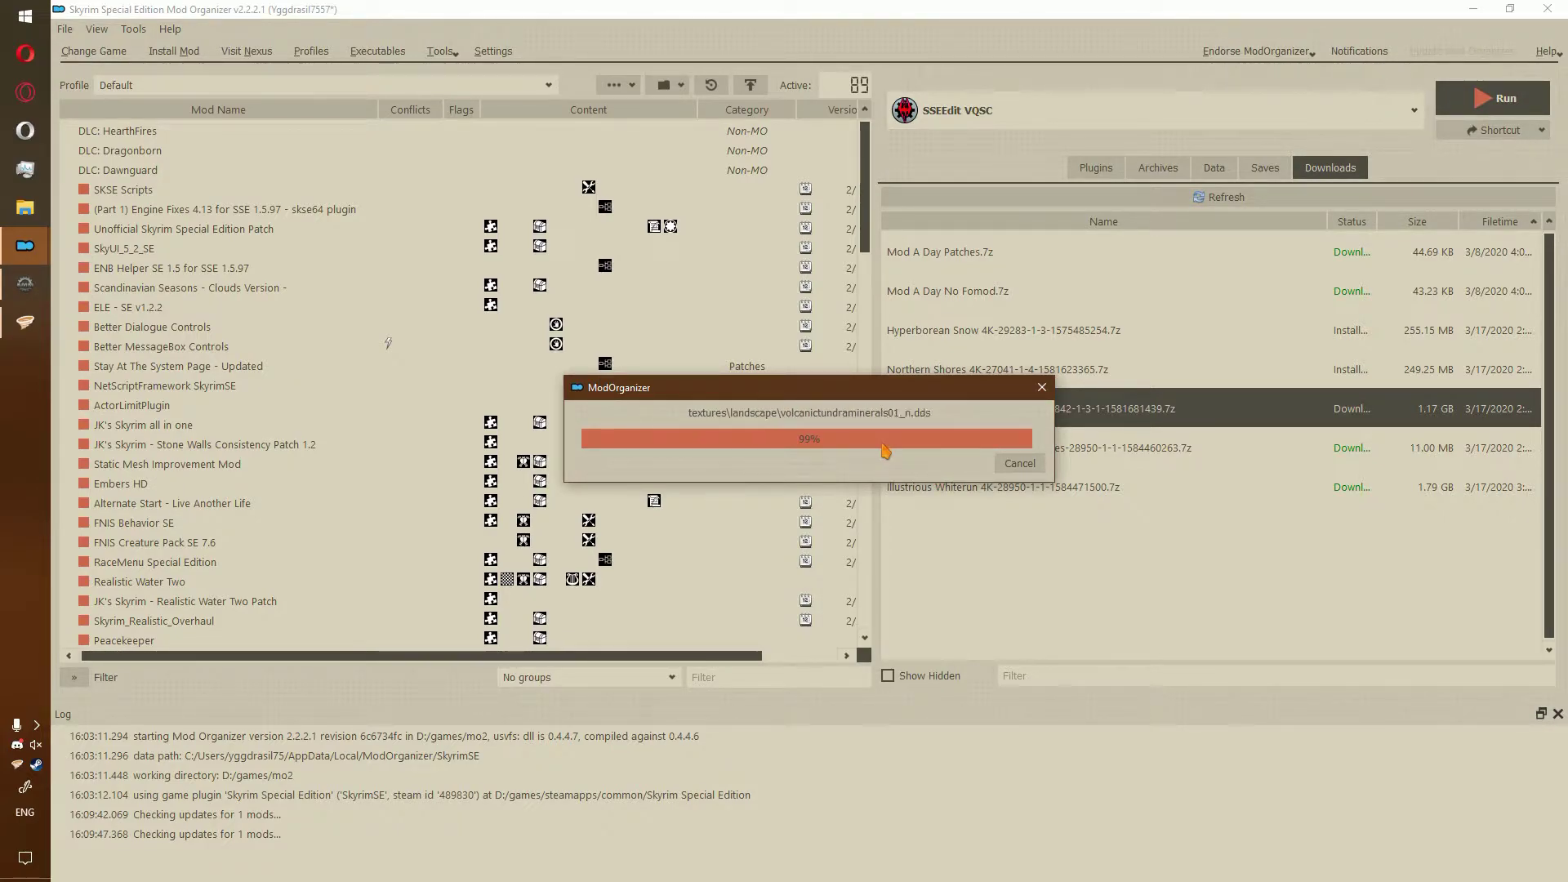
{"action": "double_click", "coordinate": [966, 488]}
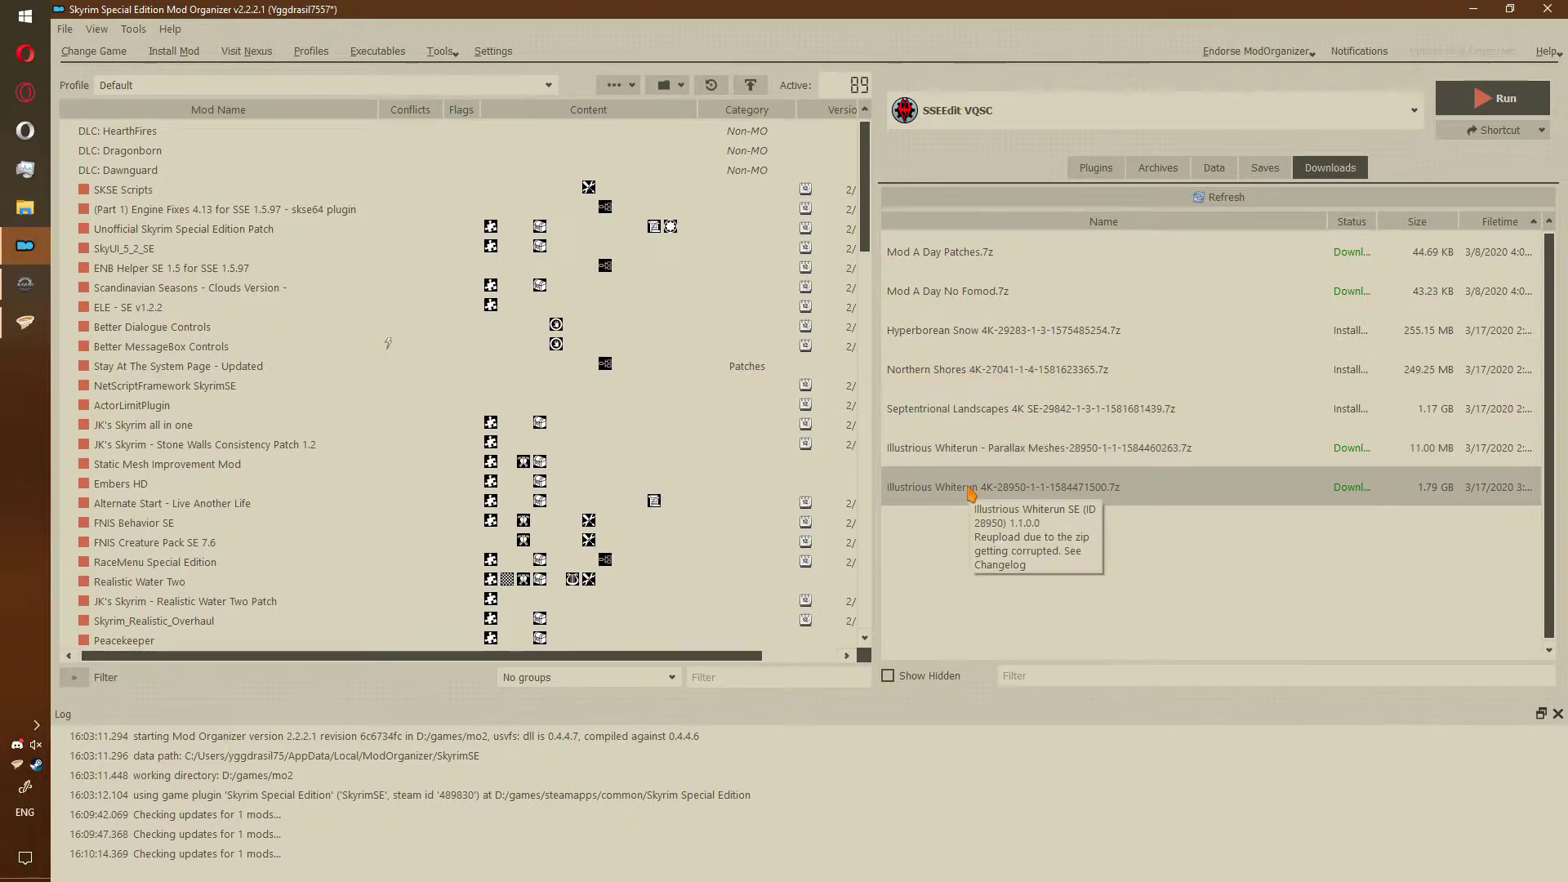
{"action": "left_click", "coordinate": [891, 466]}
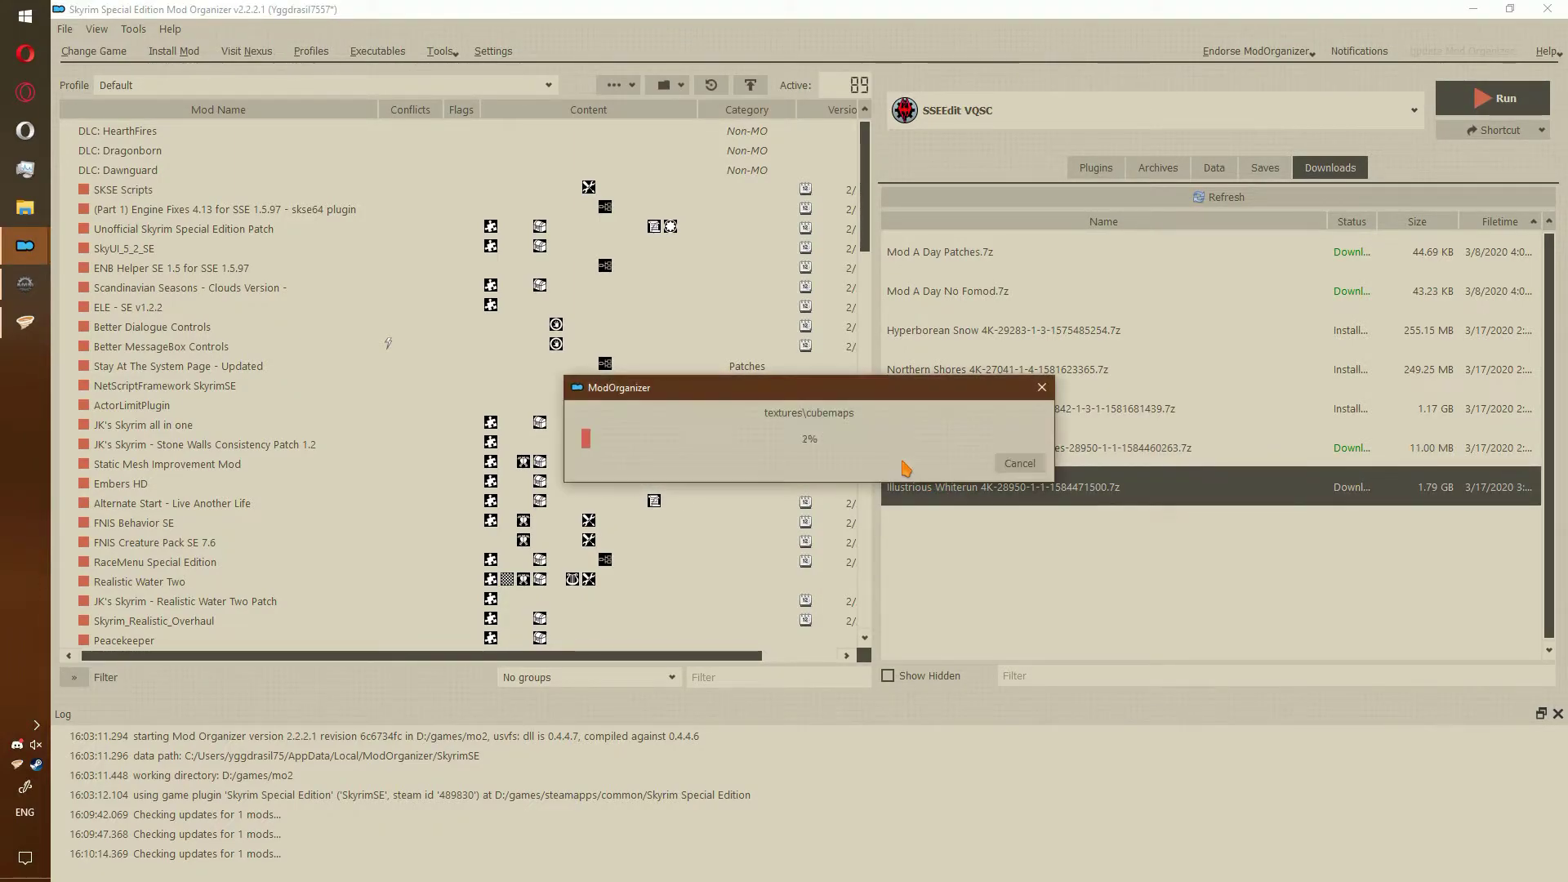
Install the Illustrious Whiterun - Parallax Meshes archive, merging it into the existing Illustrious Whiterun SE mod
{"action": "scroll", "coordinate": [752, 537], "scroll_direction": "down", "scroll_amount": 6}
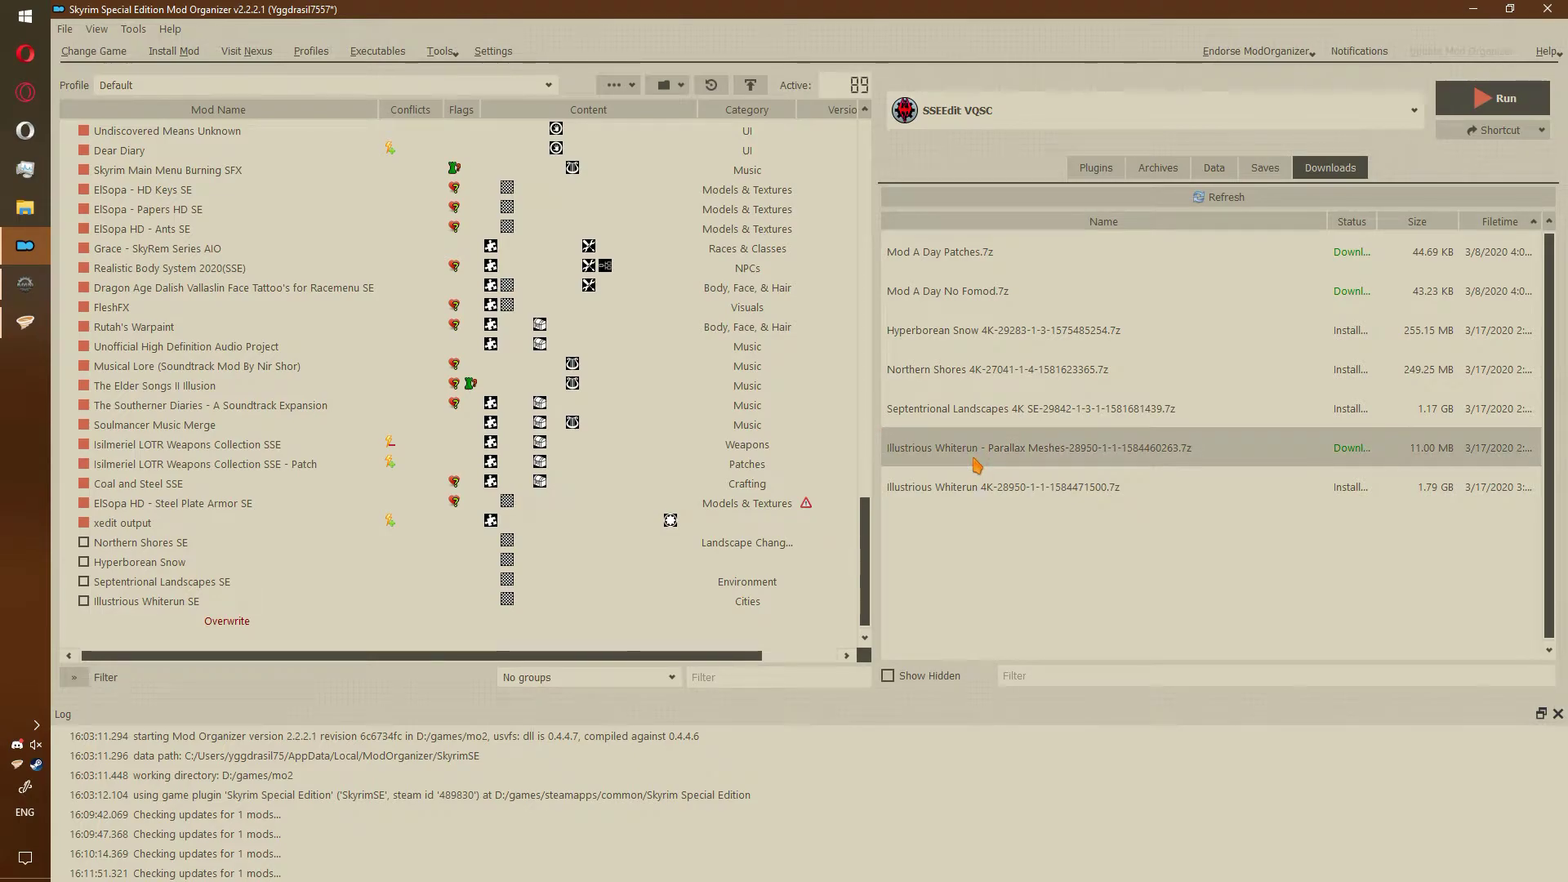
{"action": "left_click", "coordinate": [977, 465]}
{"action": "double_click", "coordinate": [898, 462]}
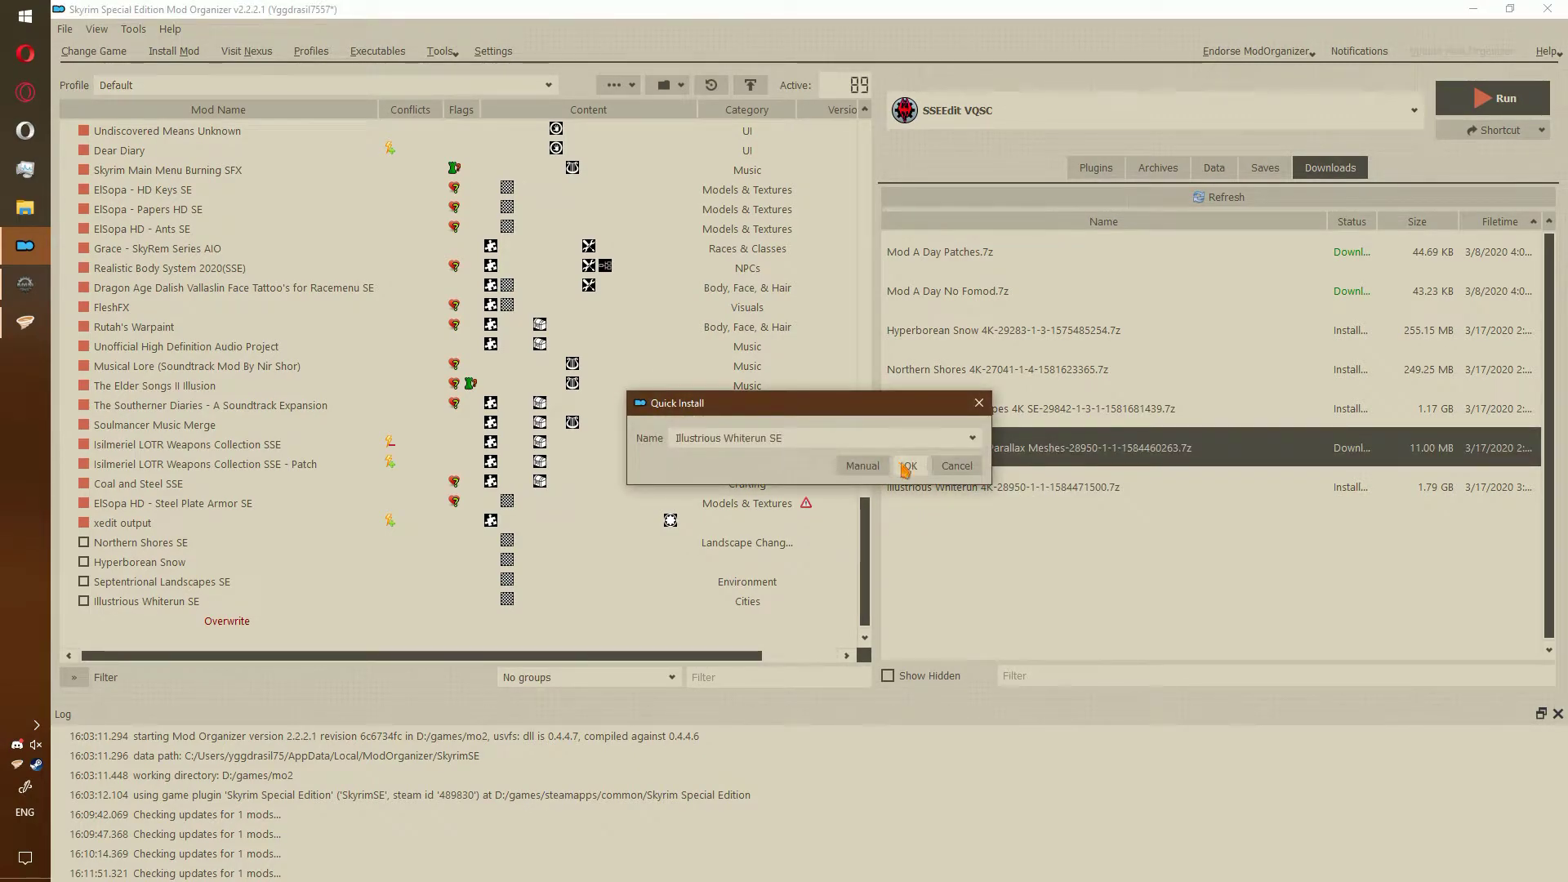
{"action": "left_click", "coordinate": [903, 468]}
{"action": "left_click", "coordinate": [750, 488]}
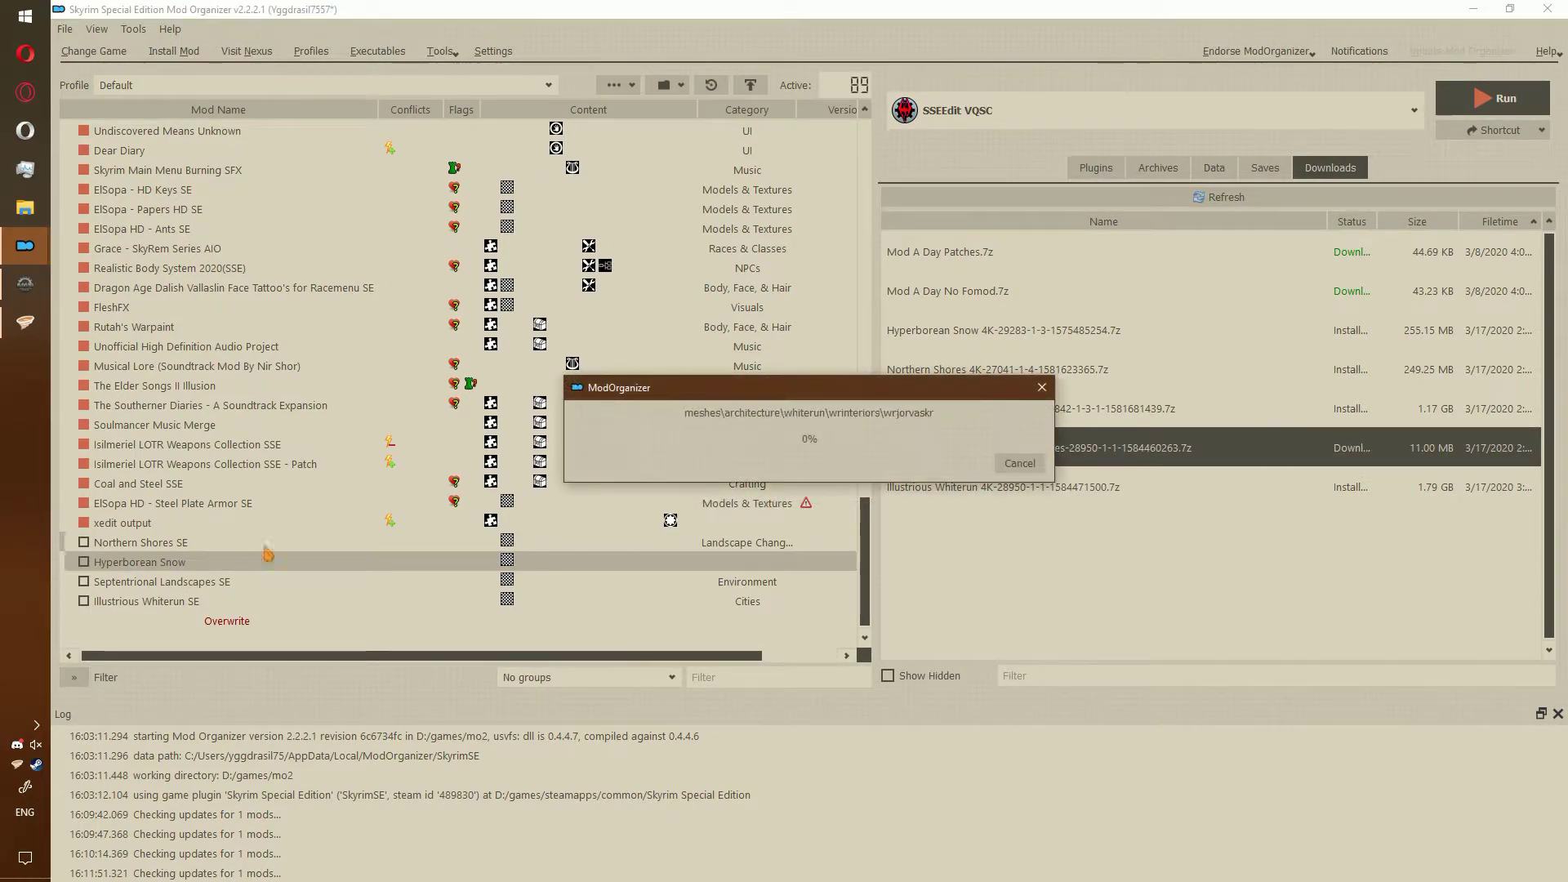
Enable Northern Shores SE, Hyperborean Snow, Septentrional Landscapes SE and Illustrious Whiterun SE in the mod list
{"action": "left_click", "coordinate": [83, 542]}
{"action": "left_click", "coordinate": [83, 562]}
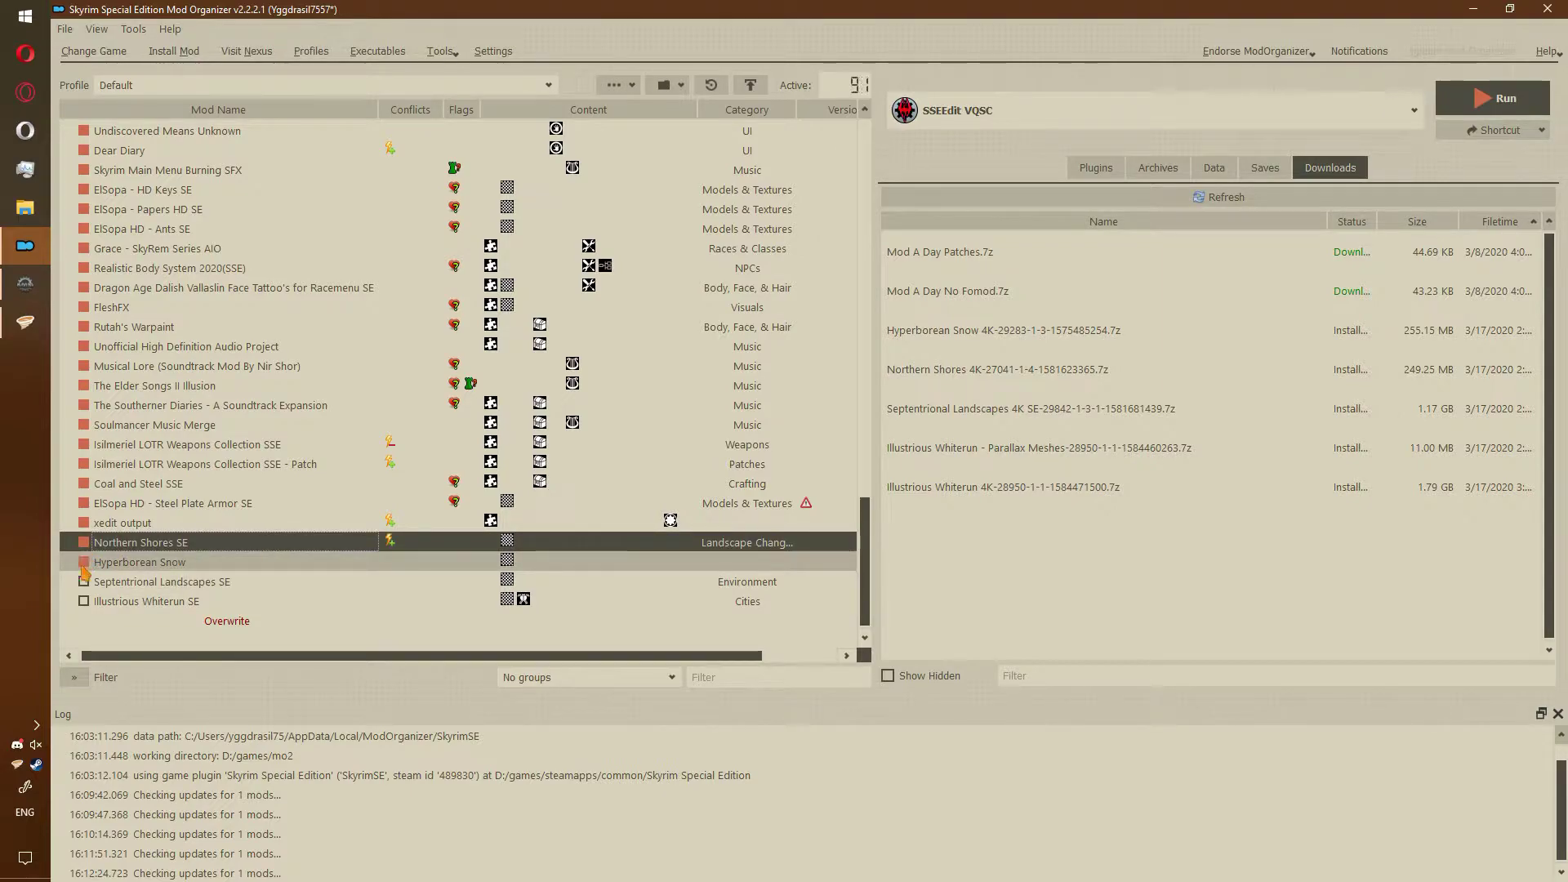
{"action": "left_click", "coordinate": [84, 581]}
{"action": "left_click", "coordinate": [83, 601]}
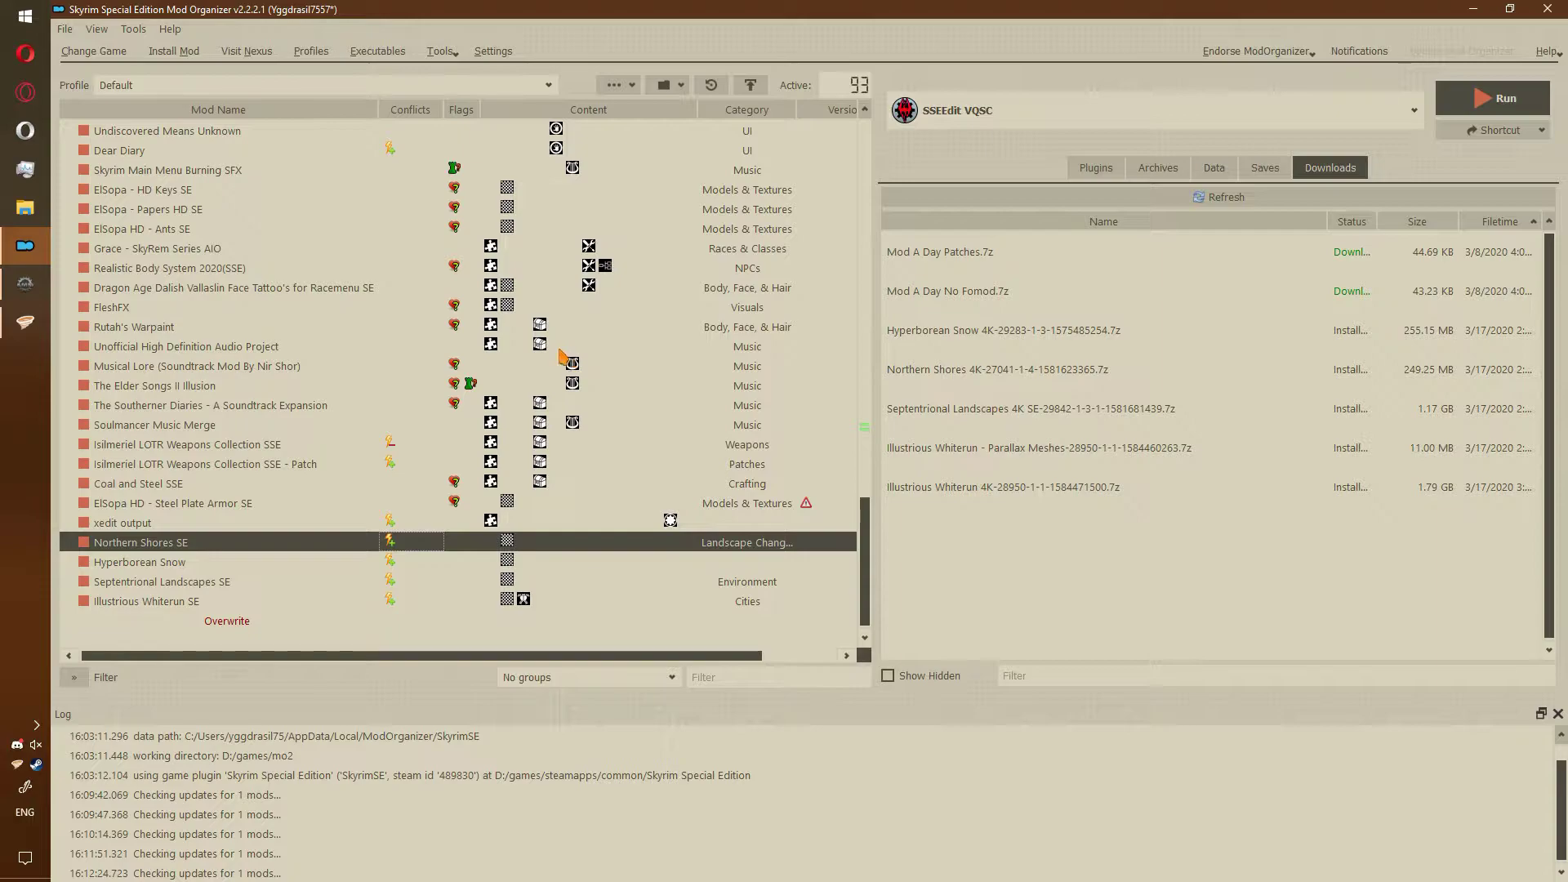
Examine the file conflicts of Northern Shores SE and find the mods it overwrites in the load order
{"action": "double_click", "coordinate": [408, 545]}
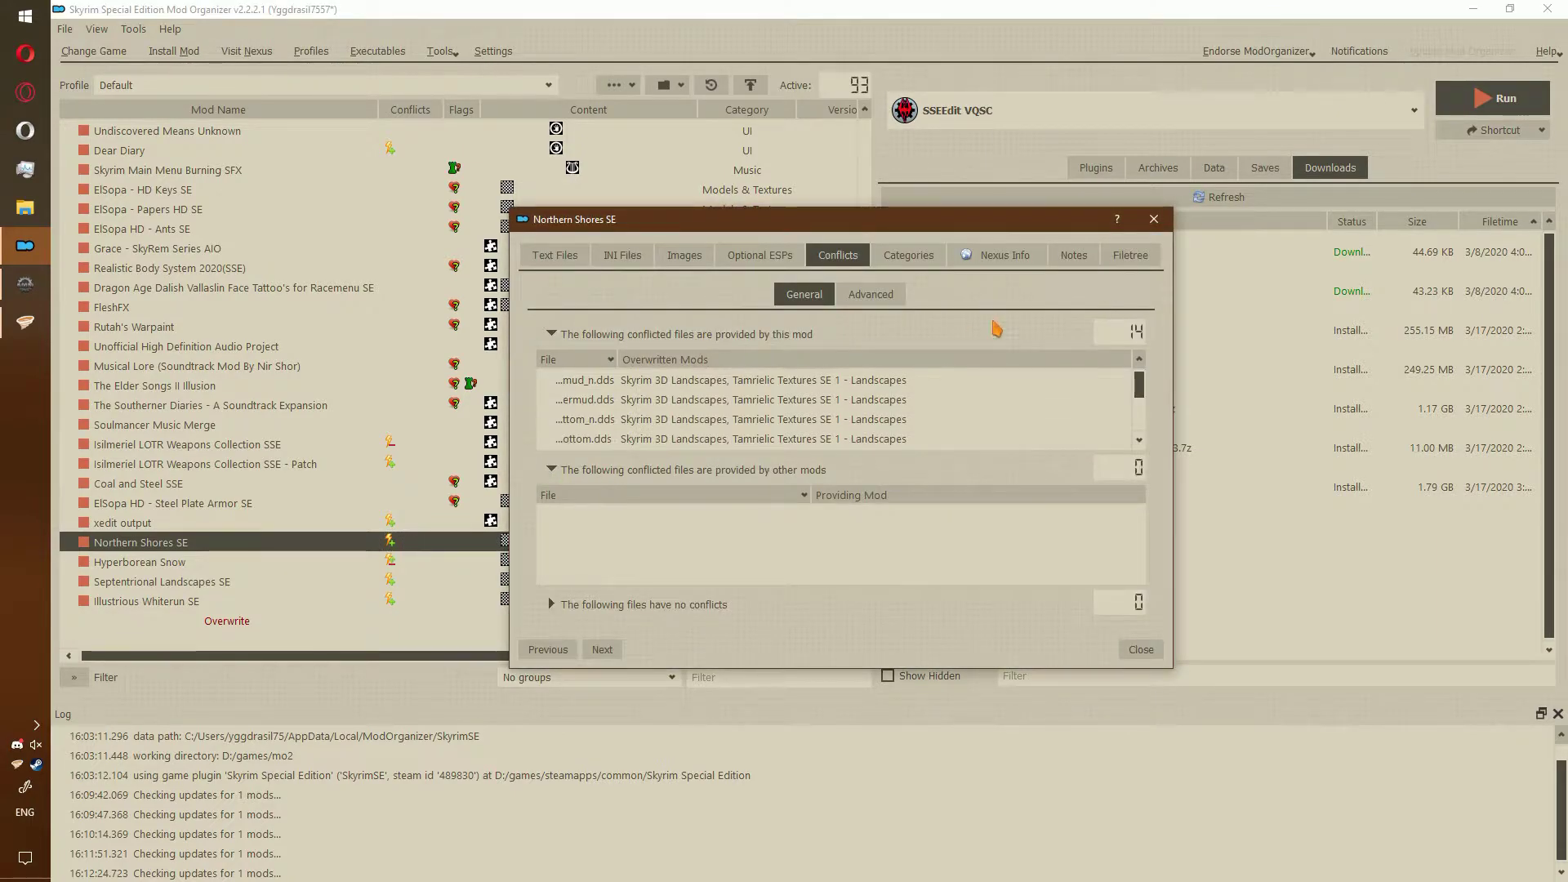
{"action": "left_click", "coordinate": [1161, 216]}
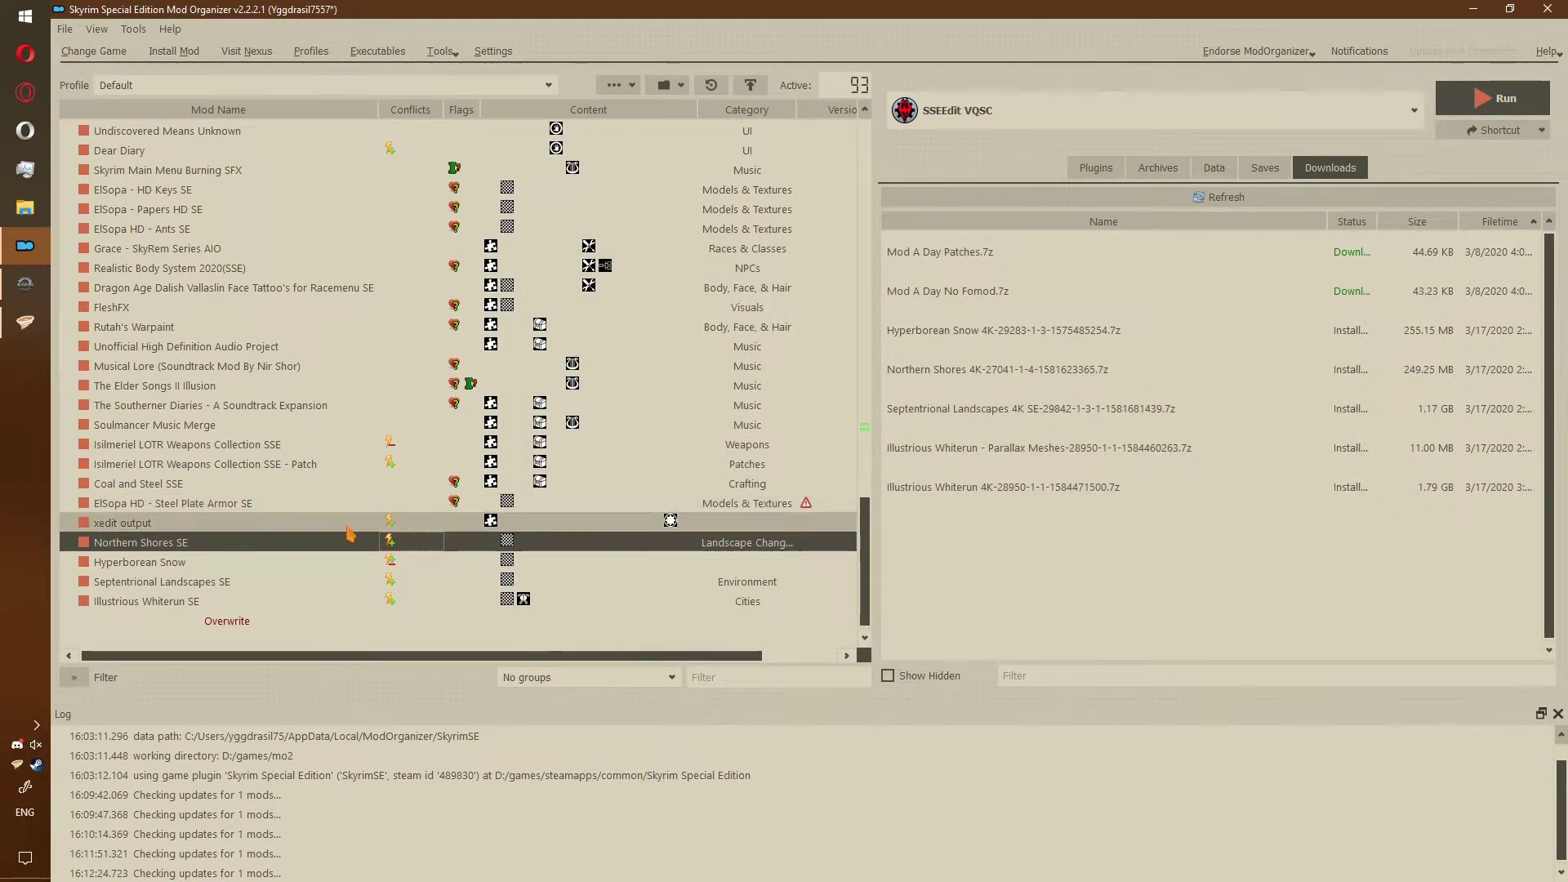
{"action": "left_click_drag", "start_coordinate": [872, 536], "coordinate": [870, 536]}
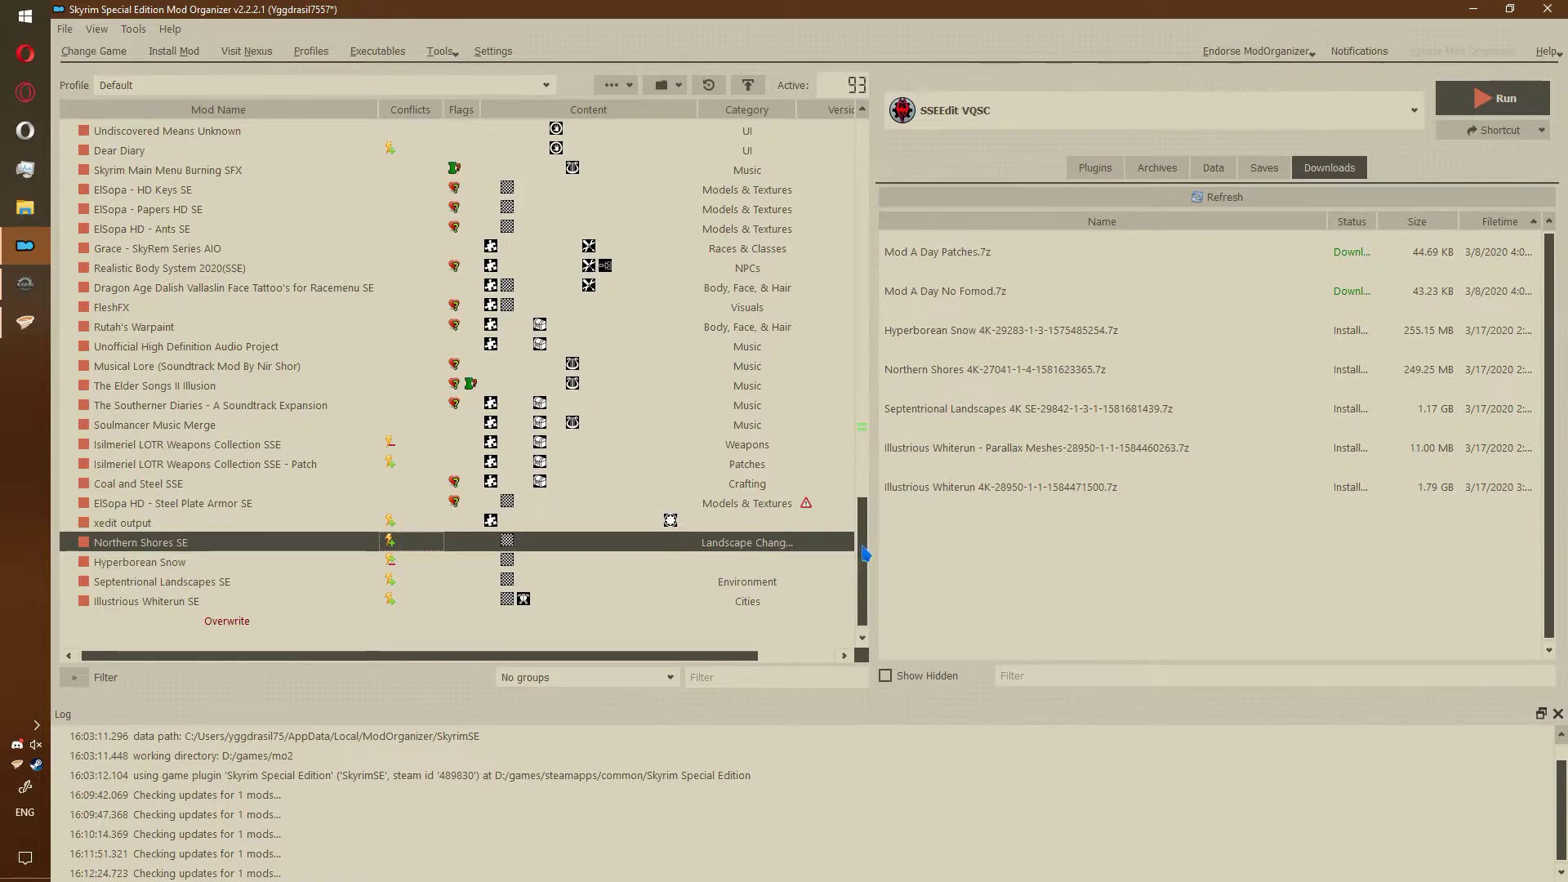
{"action": "scroll", "coordinate": [872, 437], "scroll_direction": "up", "scroll_amount": 8}
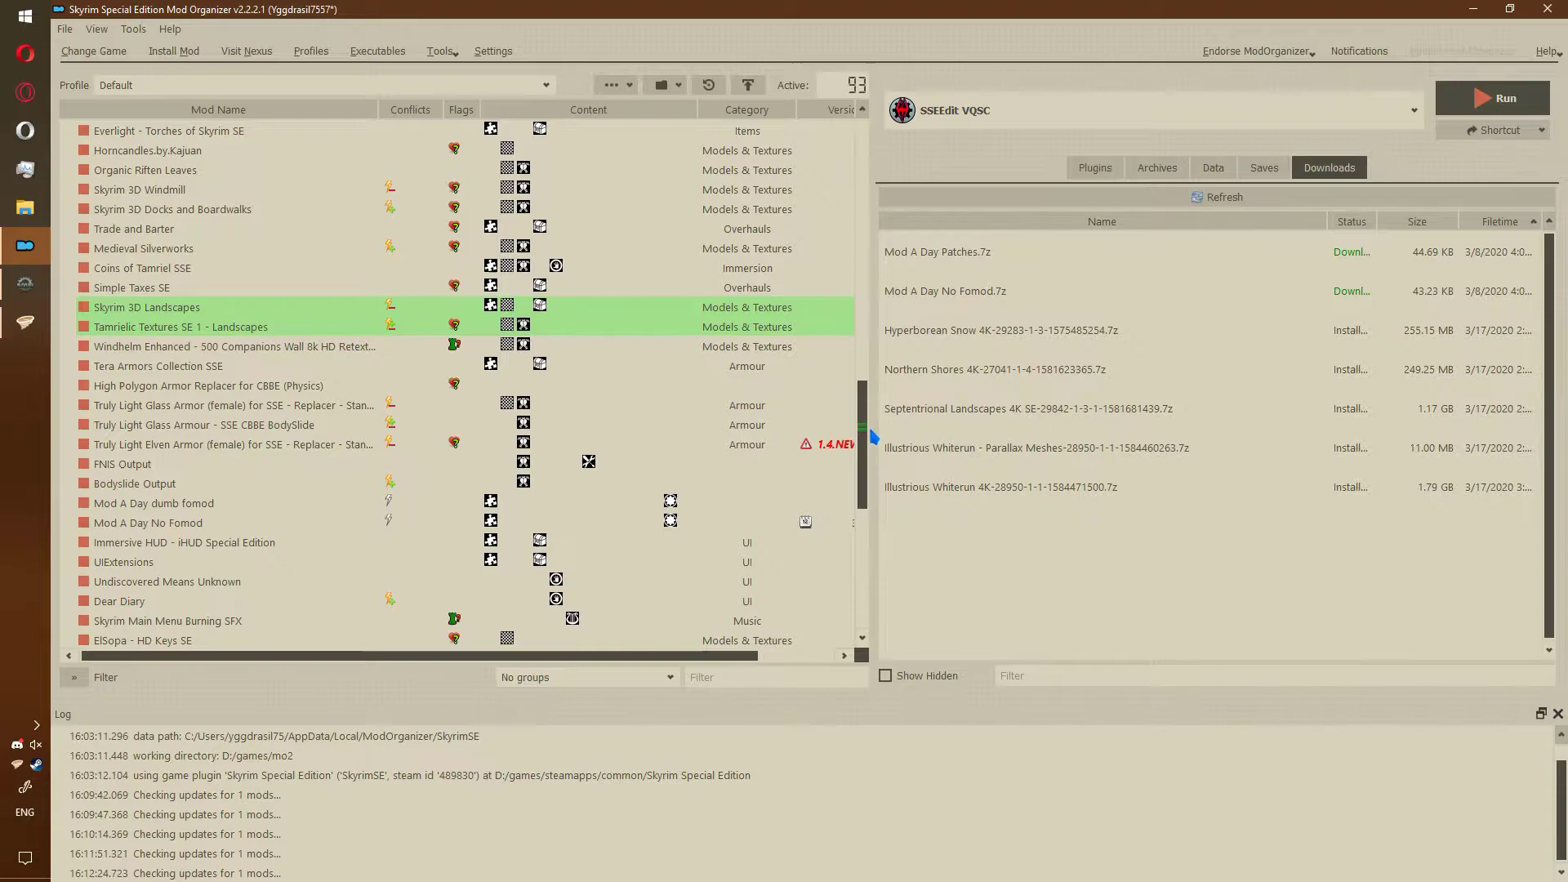
{"action": "scroll", "coordinate": [872, 437], "scroll_direction": "down", "scroll_amount": 8}
Examine the conflicts of Hyperborean Snow and Septentrional Landscapes SE, including the list of conflicted files for Hyperborean Snow
{"action": "left_click", "coordinate": [568, 562]}
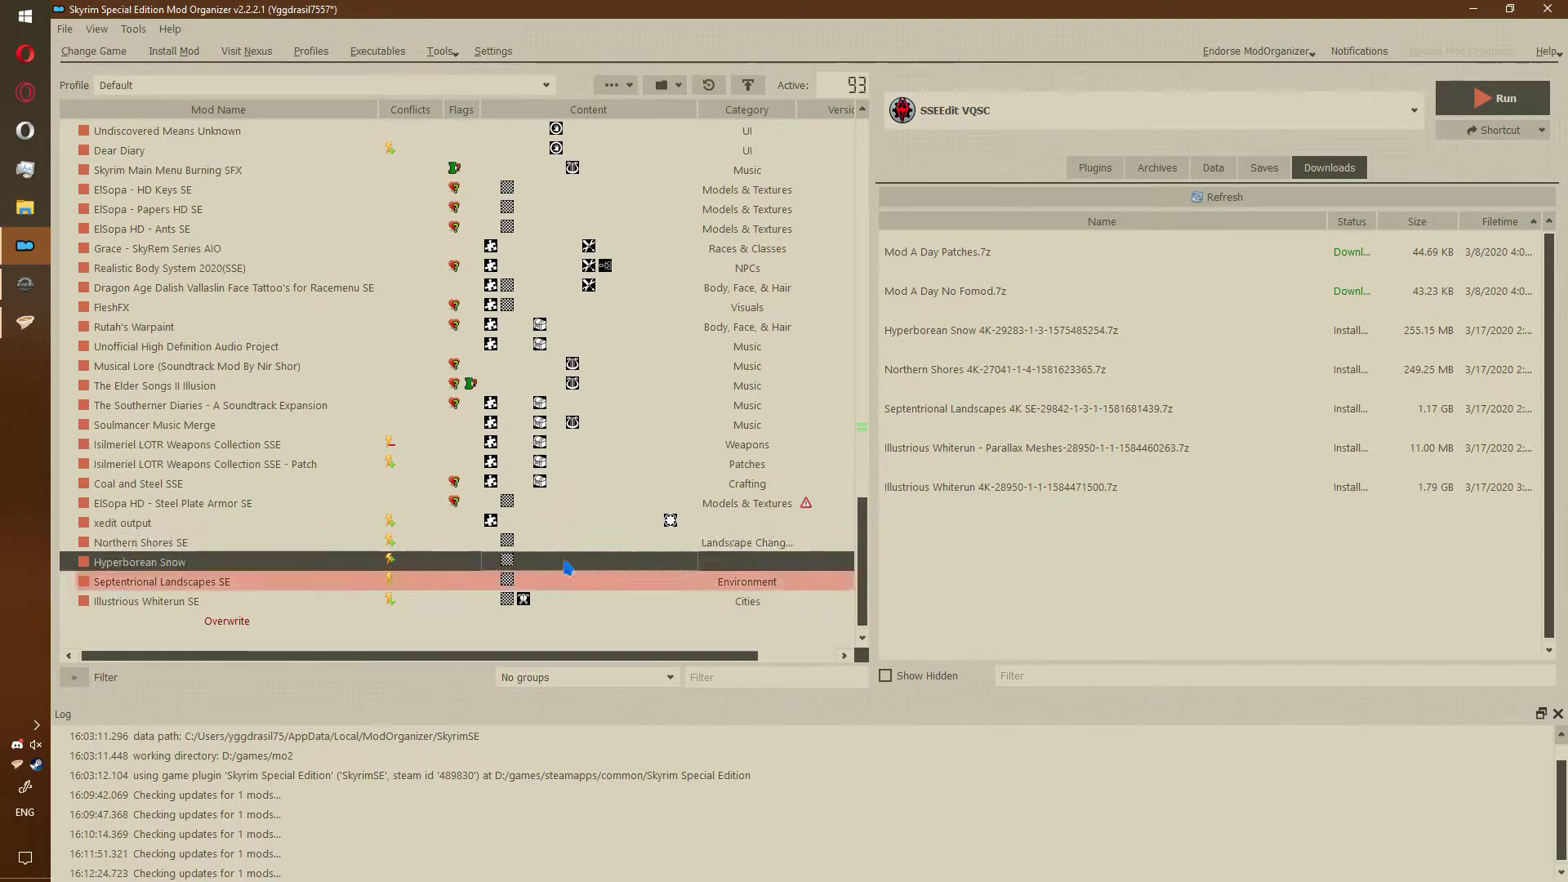
{"action": "scroll", "coordinate": [859, 543], "scroll_direction": "up", "scroll_amount": 2}
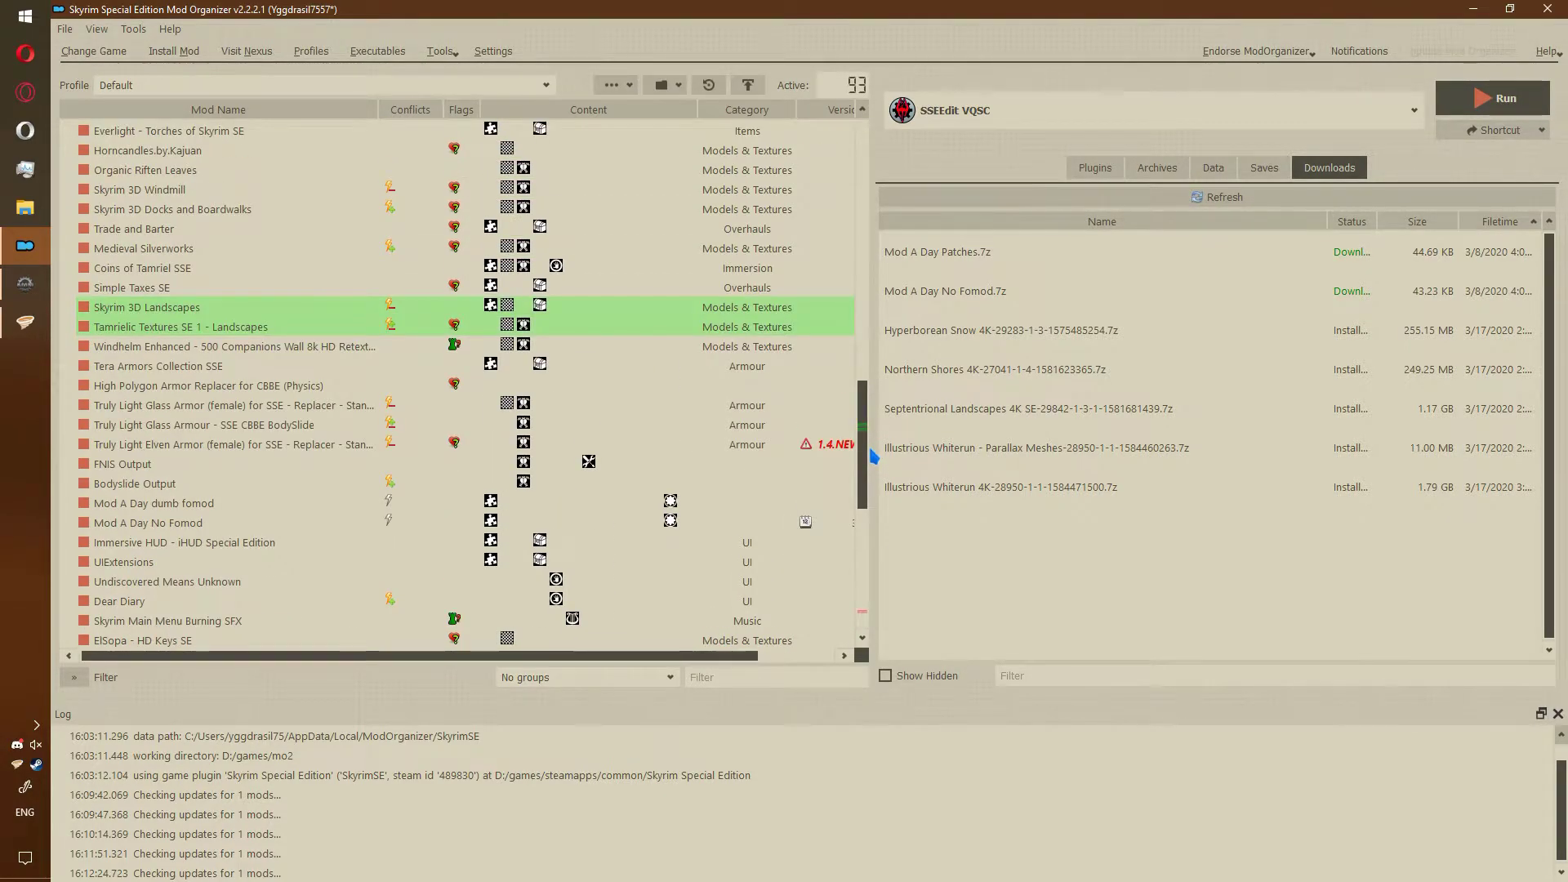
{"action": "scroll", "coordinate": [860, 543], "scroll_direction": "down", "scroll_amount": 2}
{"action": "left_click", "coordinate": [748, 581]}
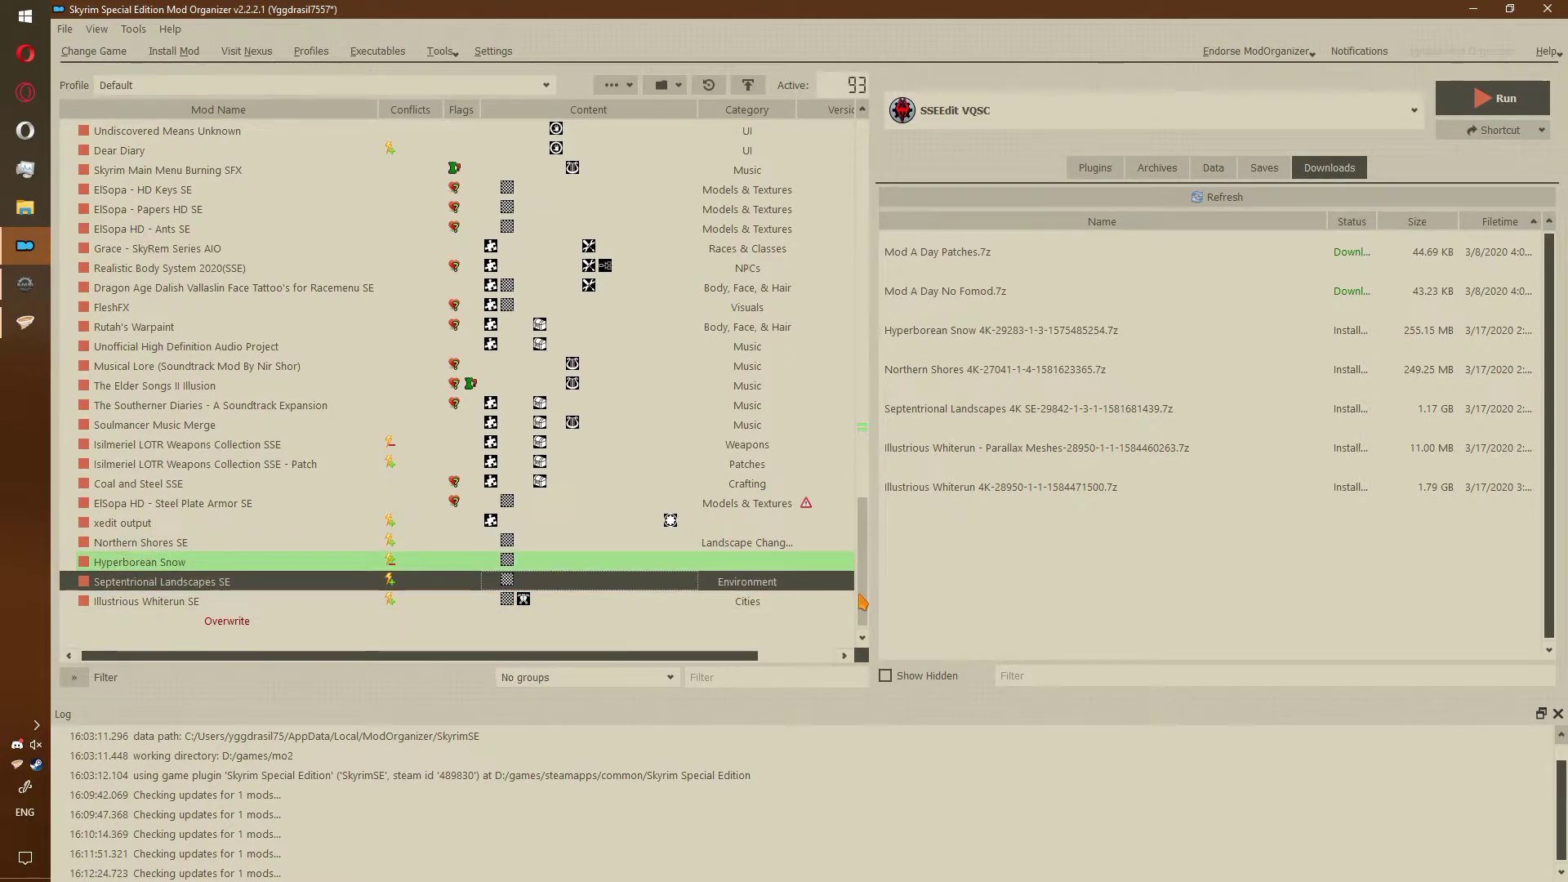
{"action": "mouse_move", "coordinate": [863, 595]}
{"action": "left_mouse_down"}
{"action": "mouse_move", "coordinate": [857, 412]}
{"action": "mouse_move", "coordinate": [863, 601]}
{"action": "left_mouse_up"}
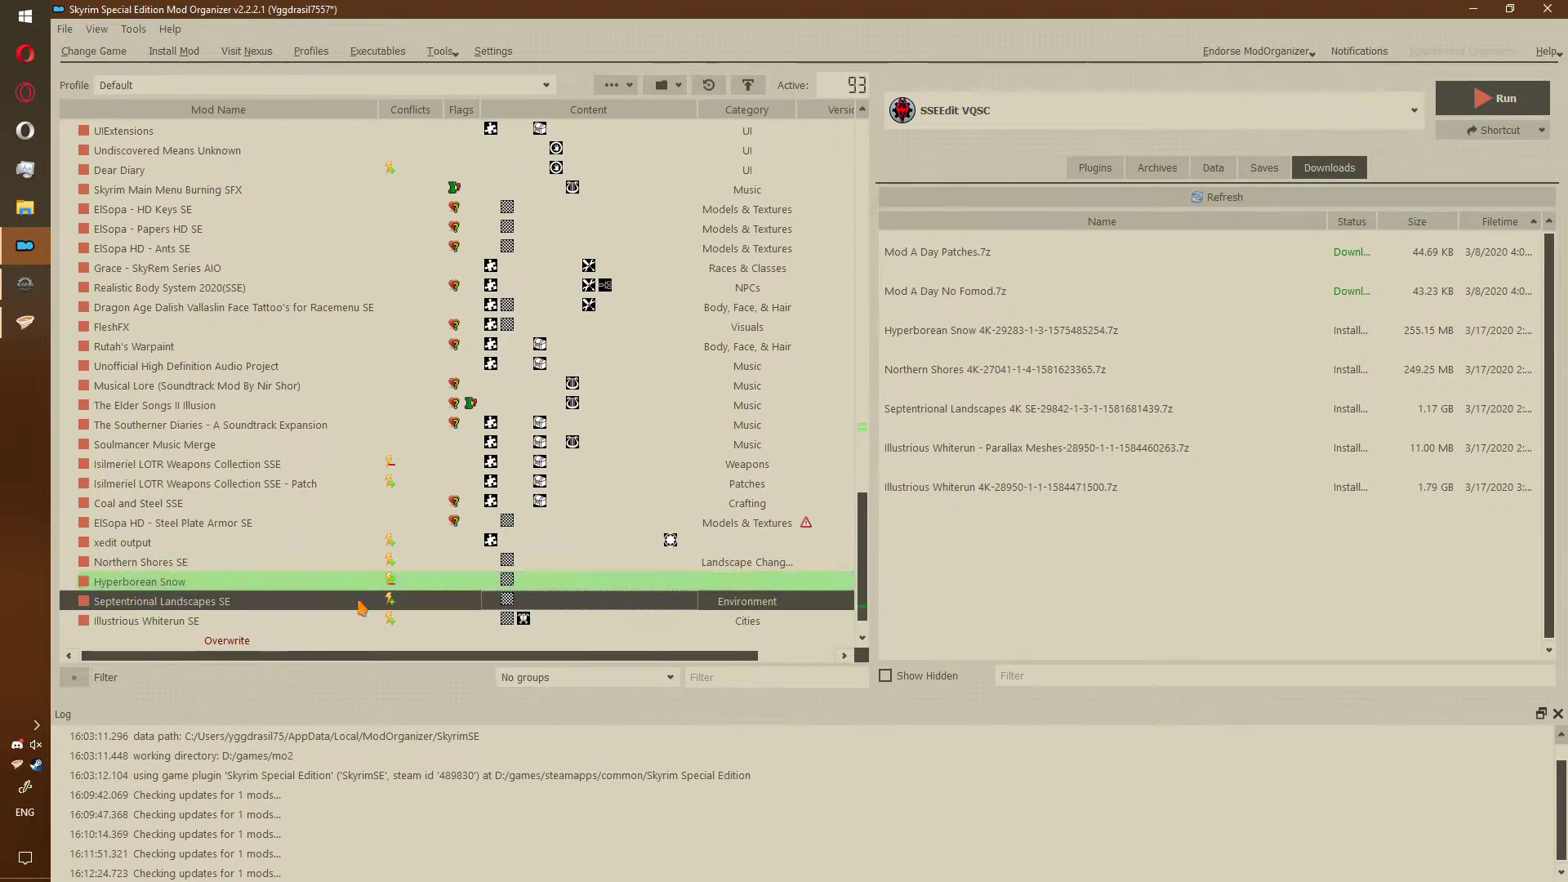
{"action": "double_click", "coordinate": [440, 579]}
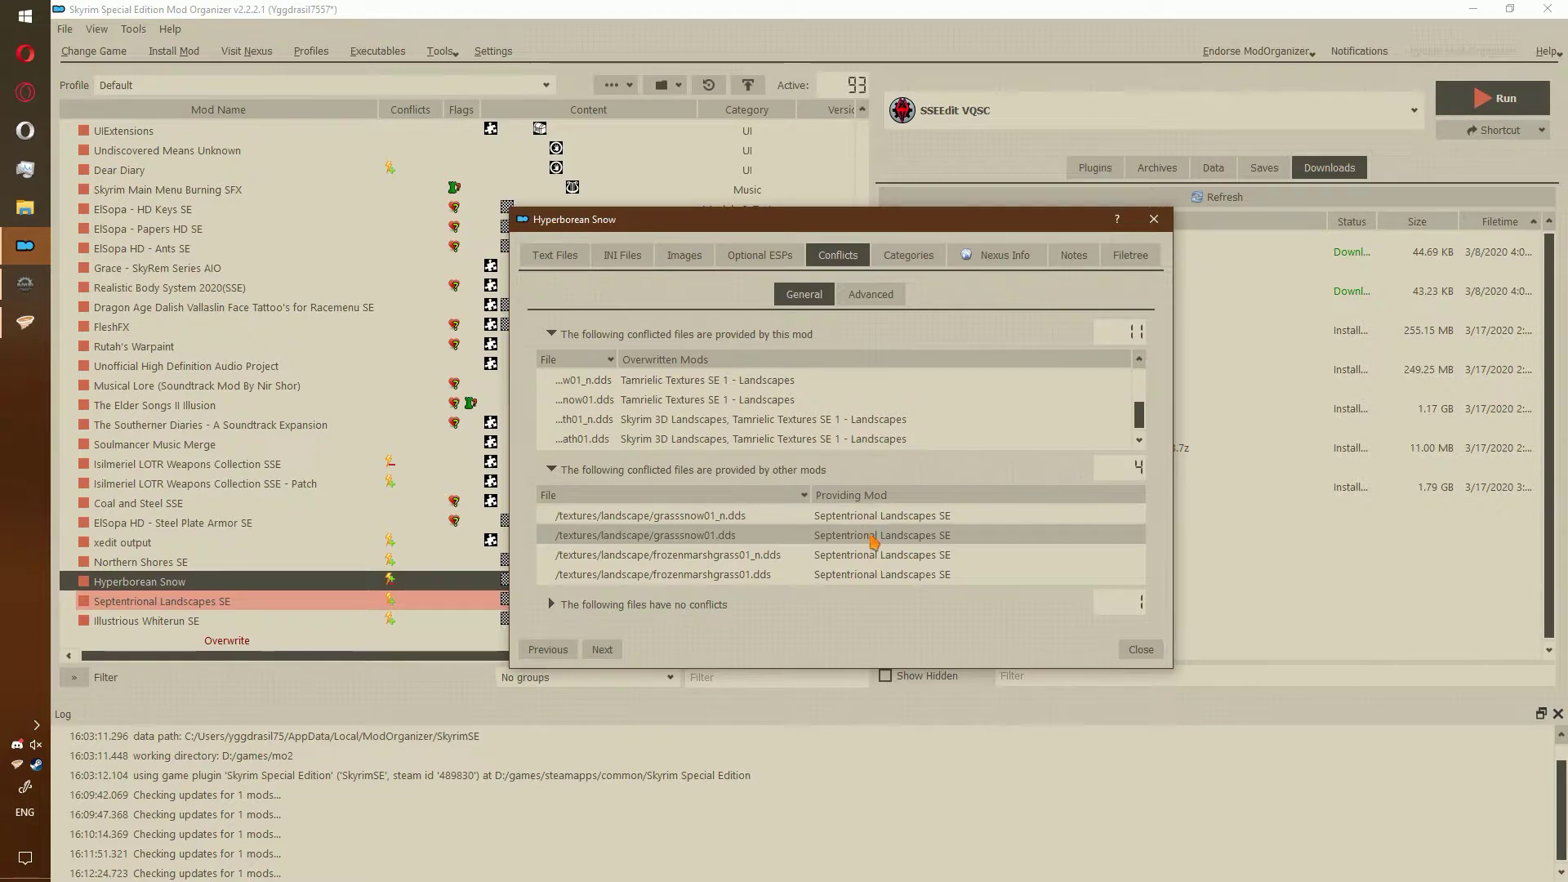
{"action": "left_click", "coordinate": [1137, 649]}
Examine which files of Illustrious Whiterun SE conflict with other mods and which mods it overwrites
{"action": "left_click", "coordinate": [400, 623]}
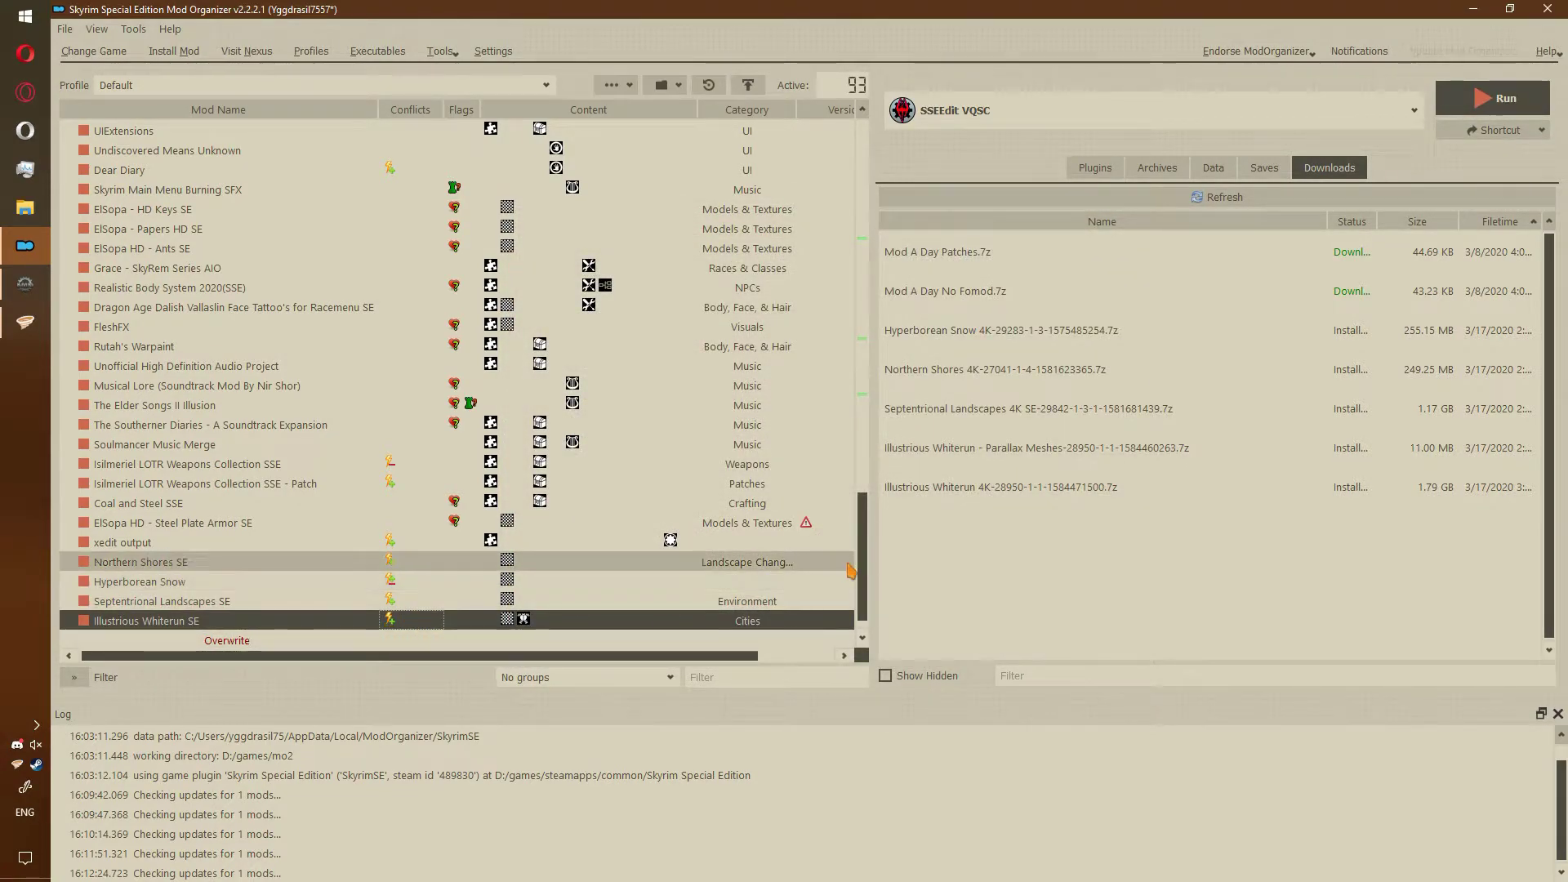
{"action": "left_click_drag", "start_coordinate": [863, 558], "coordinate": [917, 627]}
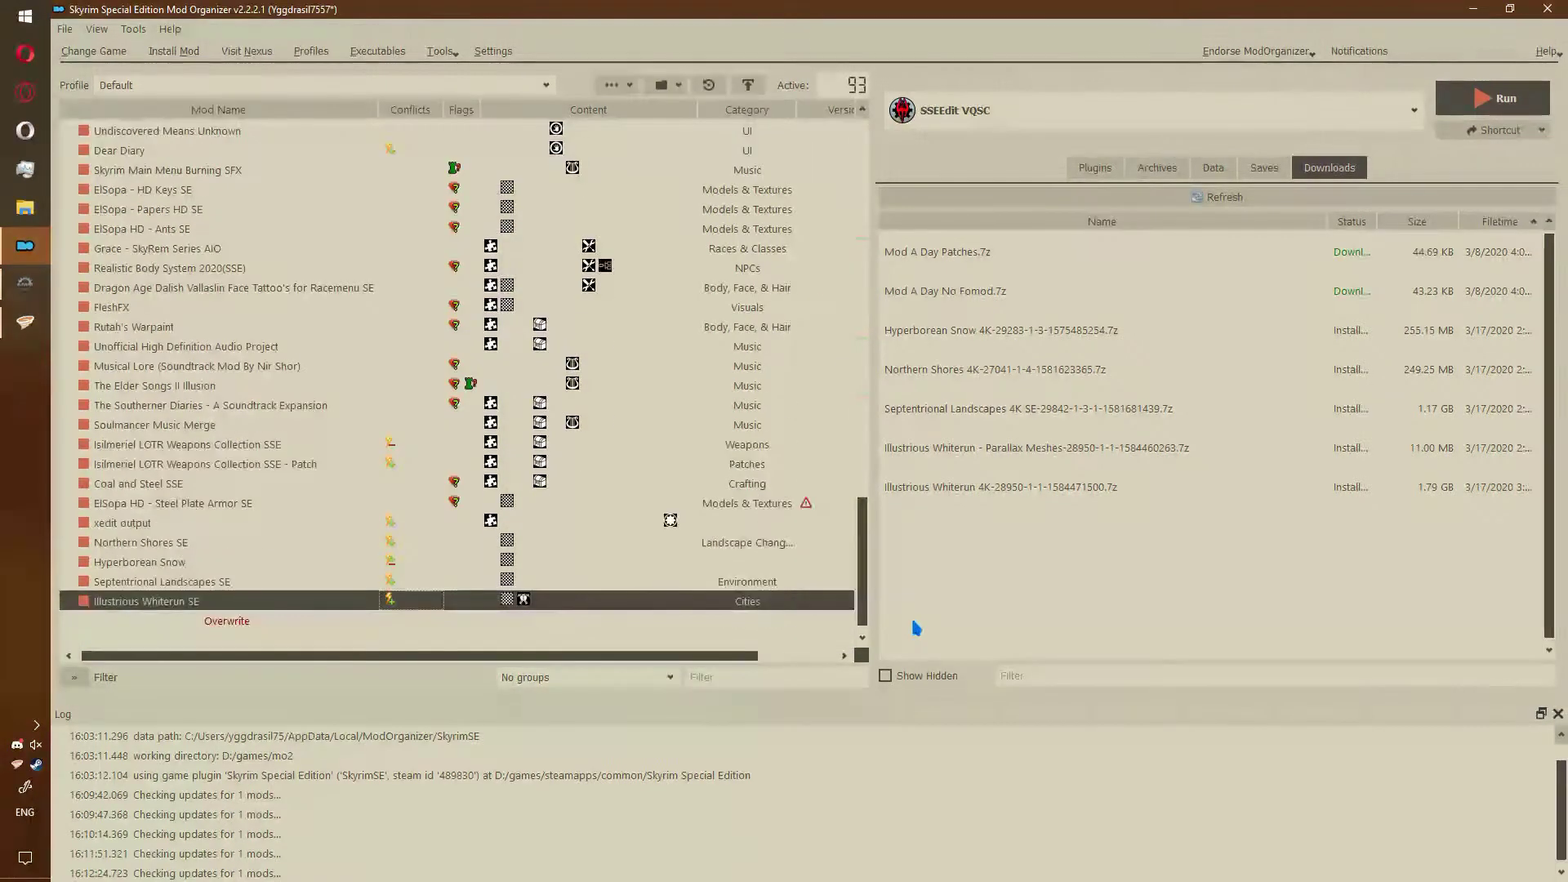
{"action": "double_click", "coordinate": [485, 607]}
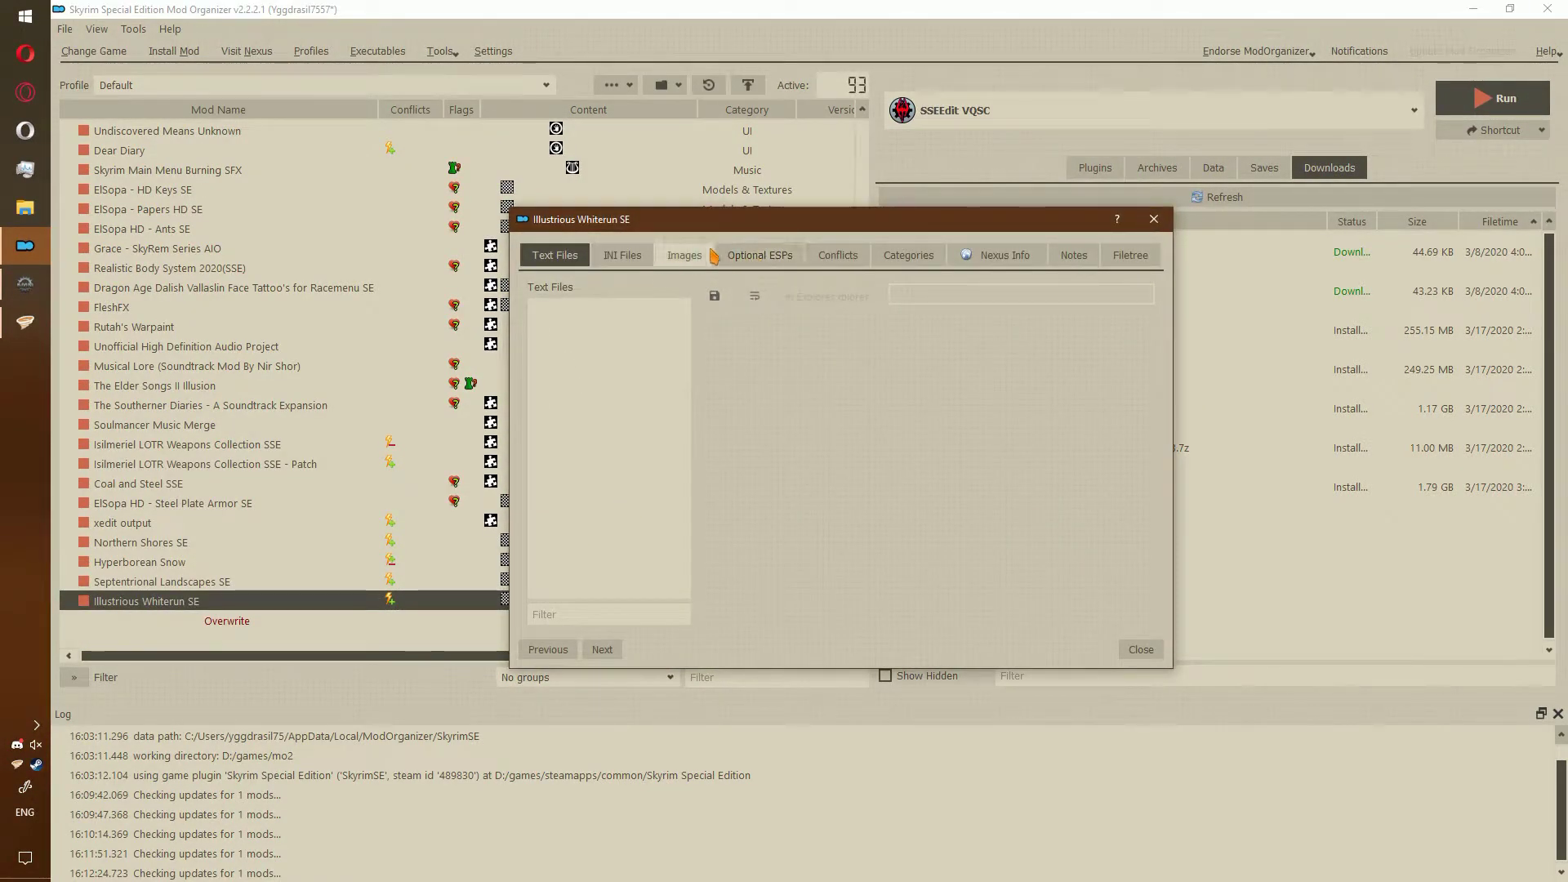
{"action": "left_click", "coordinate": [825, 258]}
{"action": "double_click", "coordinate": [729, 419]}
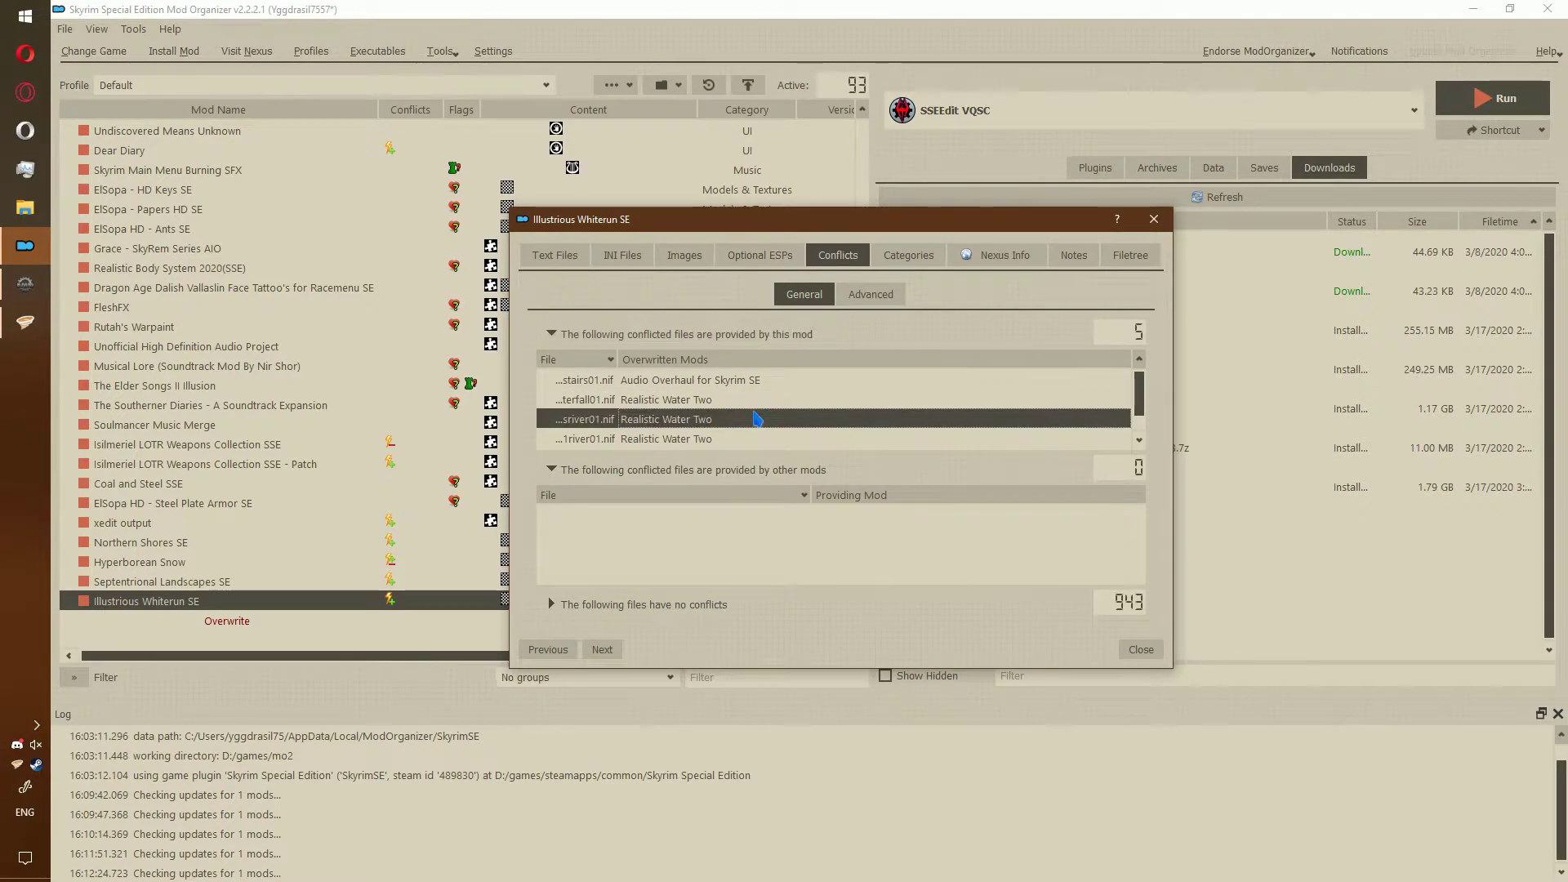
{"action": "scroll", "coordinate": [712, 420], "scroll_direction": "down", "scroll_amount": 1}
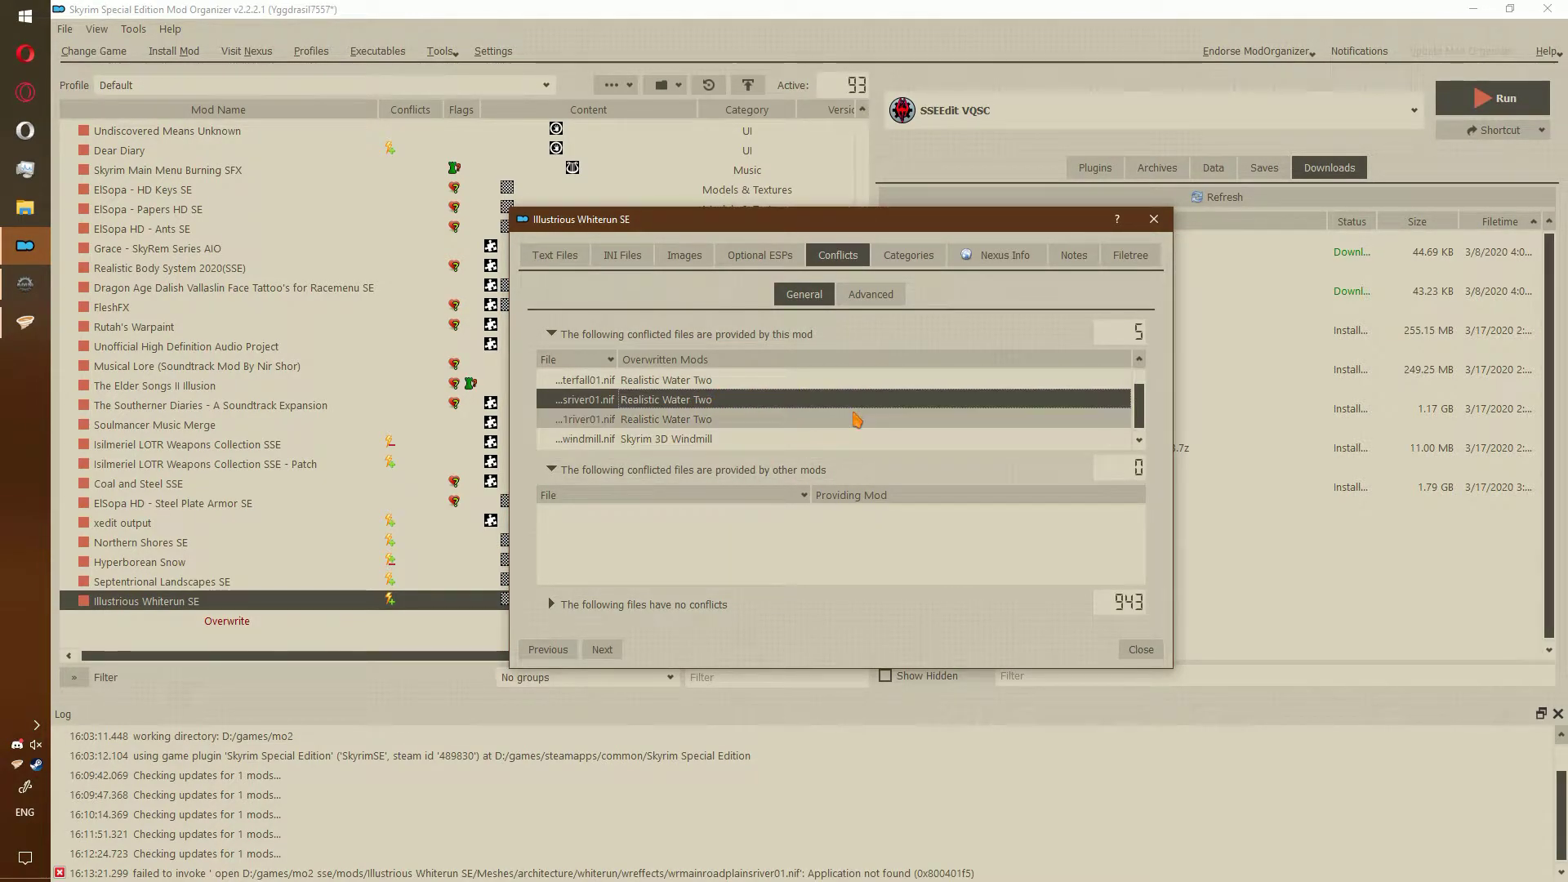
{"action": "scroll", "coordinate": [712, 421], "scroll_direction": "up", "scroll_amount": 1}
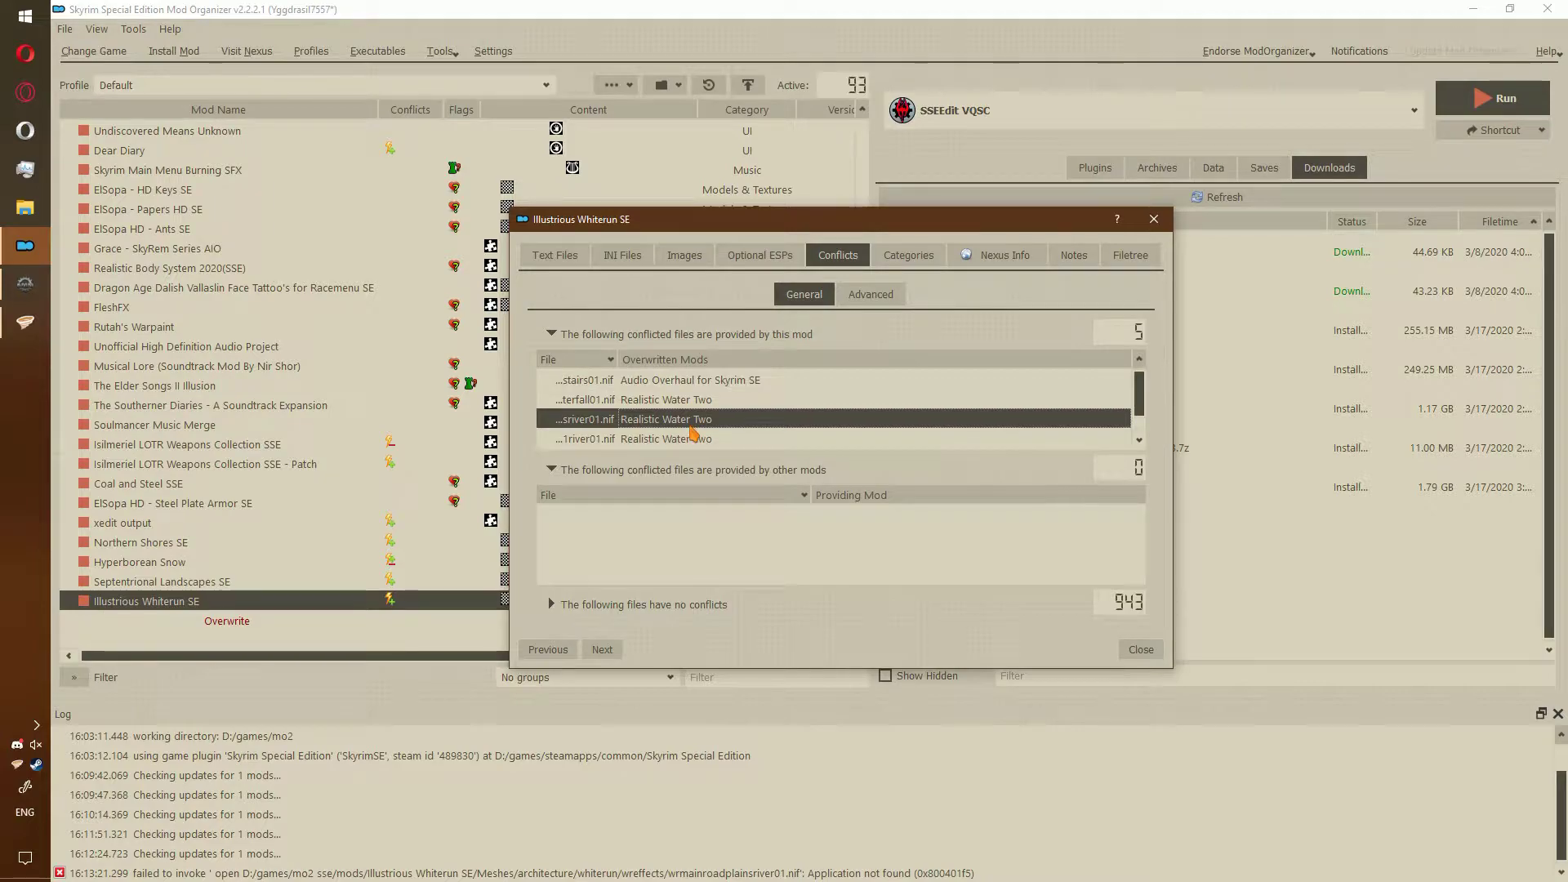
{"action": "left_click", "coordinate": [1140, 649]}
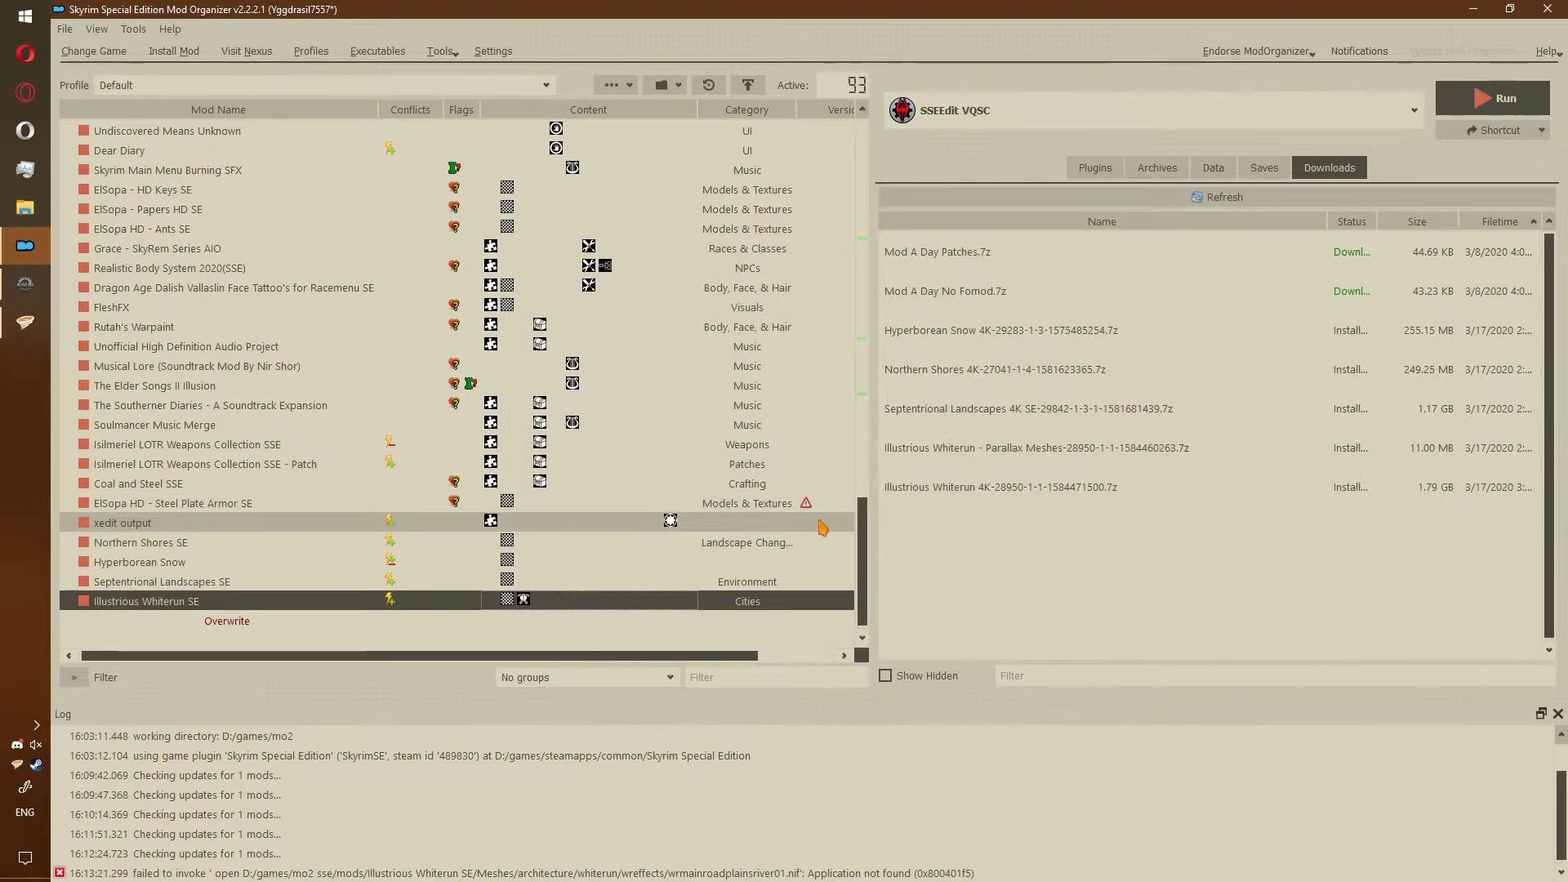
Check the conflict relations of Skyrim 3D Windmill and Skyrim 3D Docks and Boardwalks in the mod list
{"action": "scroll", "coordinate": [392, 331], "scroll_direction": "up", "scroll_amount": 10}
{"action": "left_click", "coordinate": [400, 268]}
{"action": "scroll", "coordinate": [417, 342], "scroll_direction": "up", "scroll_amount": 5}
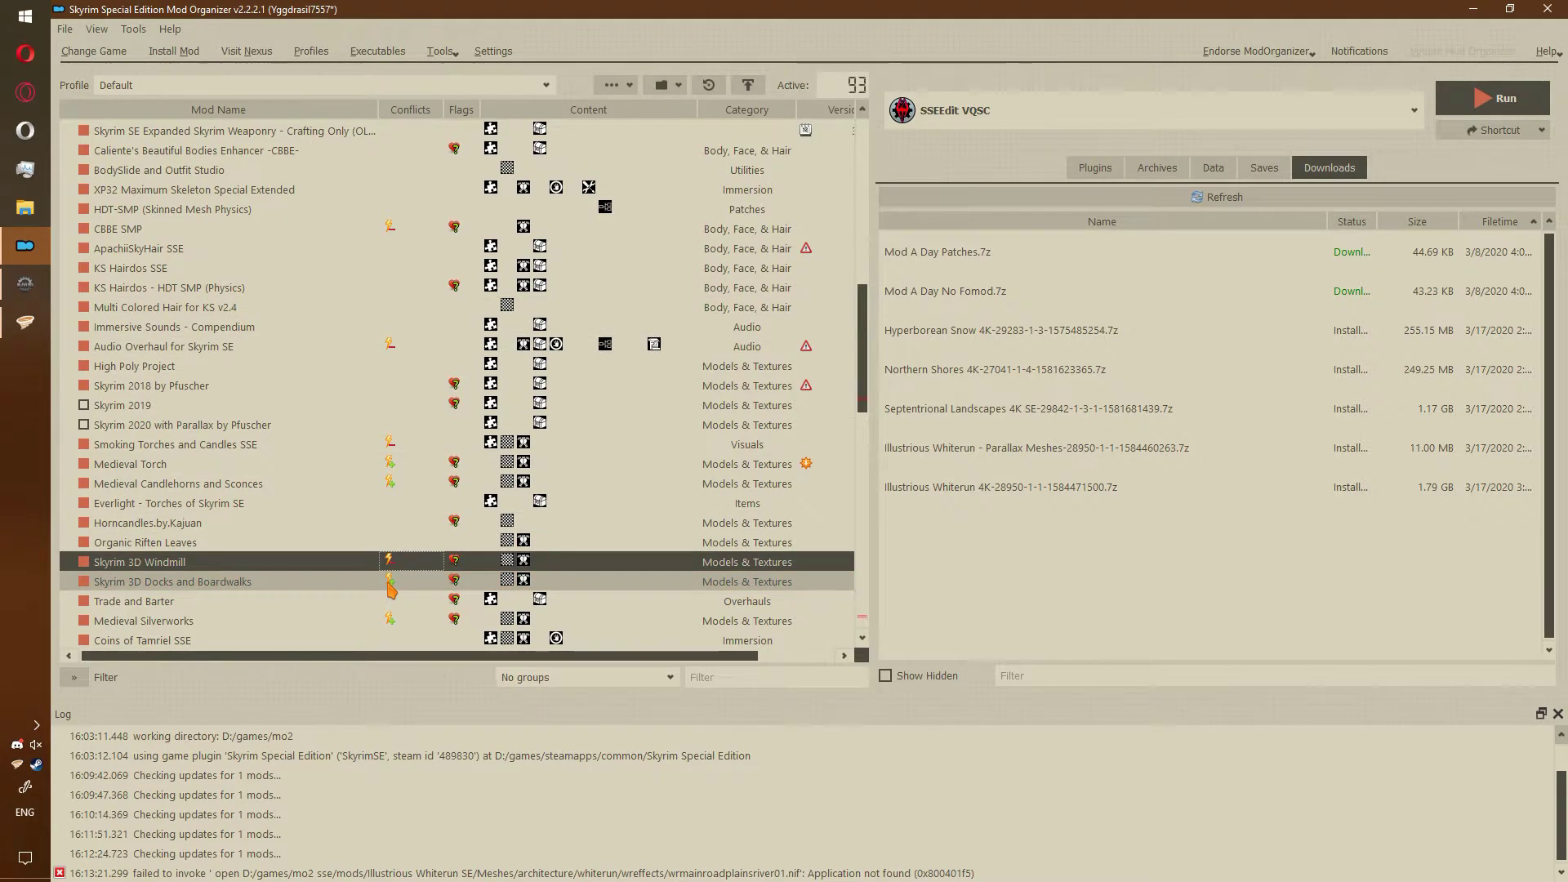
{"action": "left_click", "coordinate": [392, 582], "text": "ctrl"}
{"action": "scroll", "coordinate": [451, 426], "scroll_direction": "up", "scroll_amount": 2}
{"action": "scroll", "coordinate": [451, 426], "scroll_direction": "down", "scroll_amount": 3}
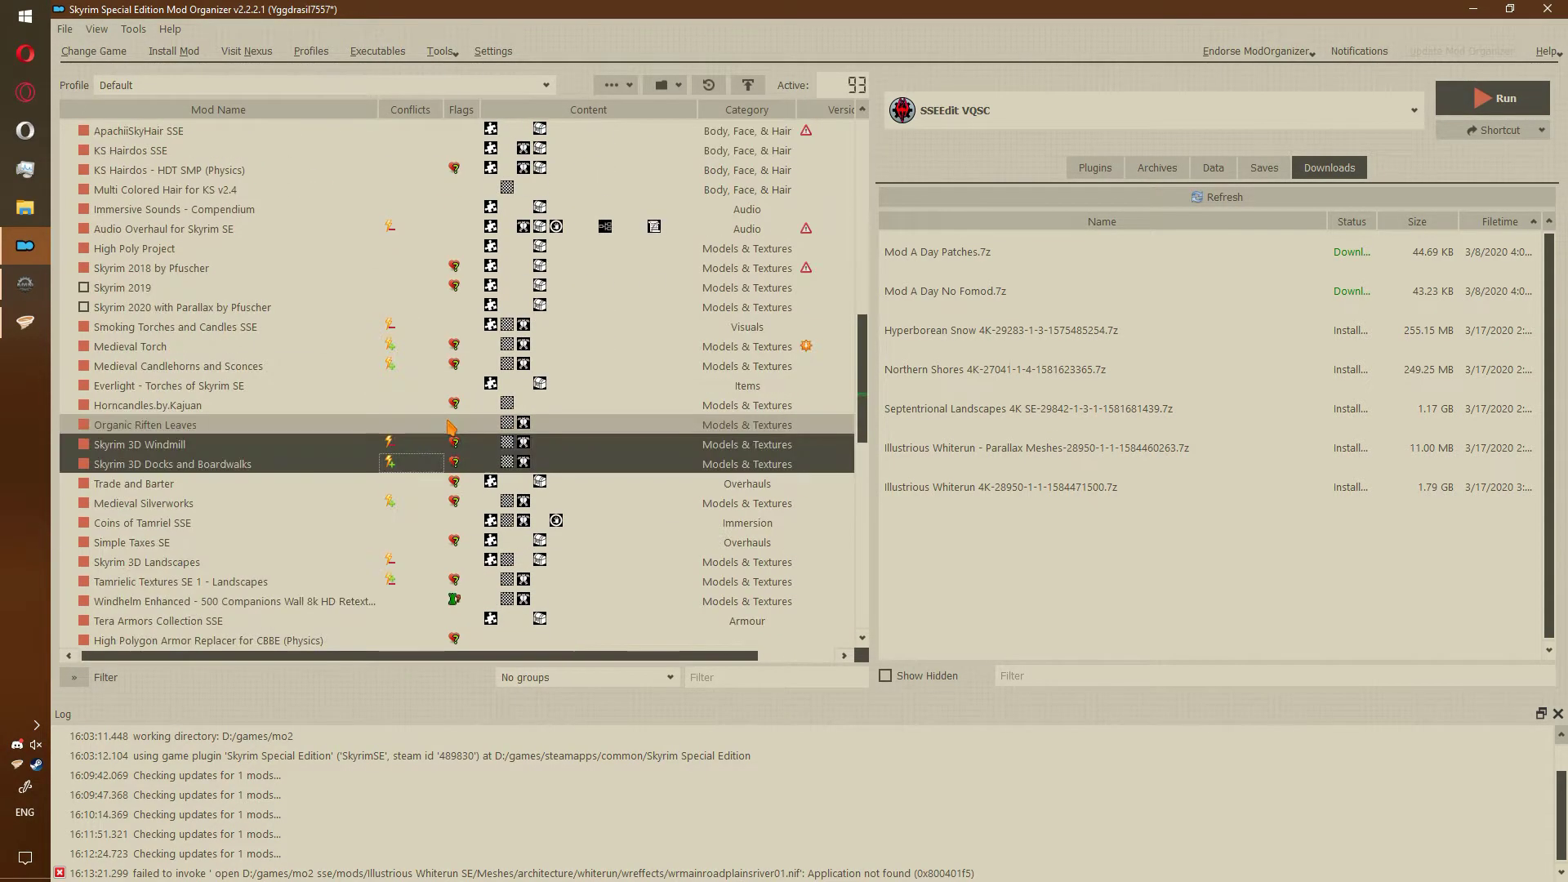
Move Illustrious Whiterun SE up the load order to directly before Realistic Water Two
{"action": "scroll", "coordinate": [451, 426], "scroll_direction": "down", "scroll_amount": 13}
{"action": "left_click", "coordinate": [429, 601]}
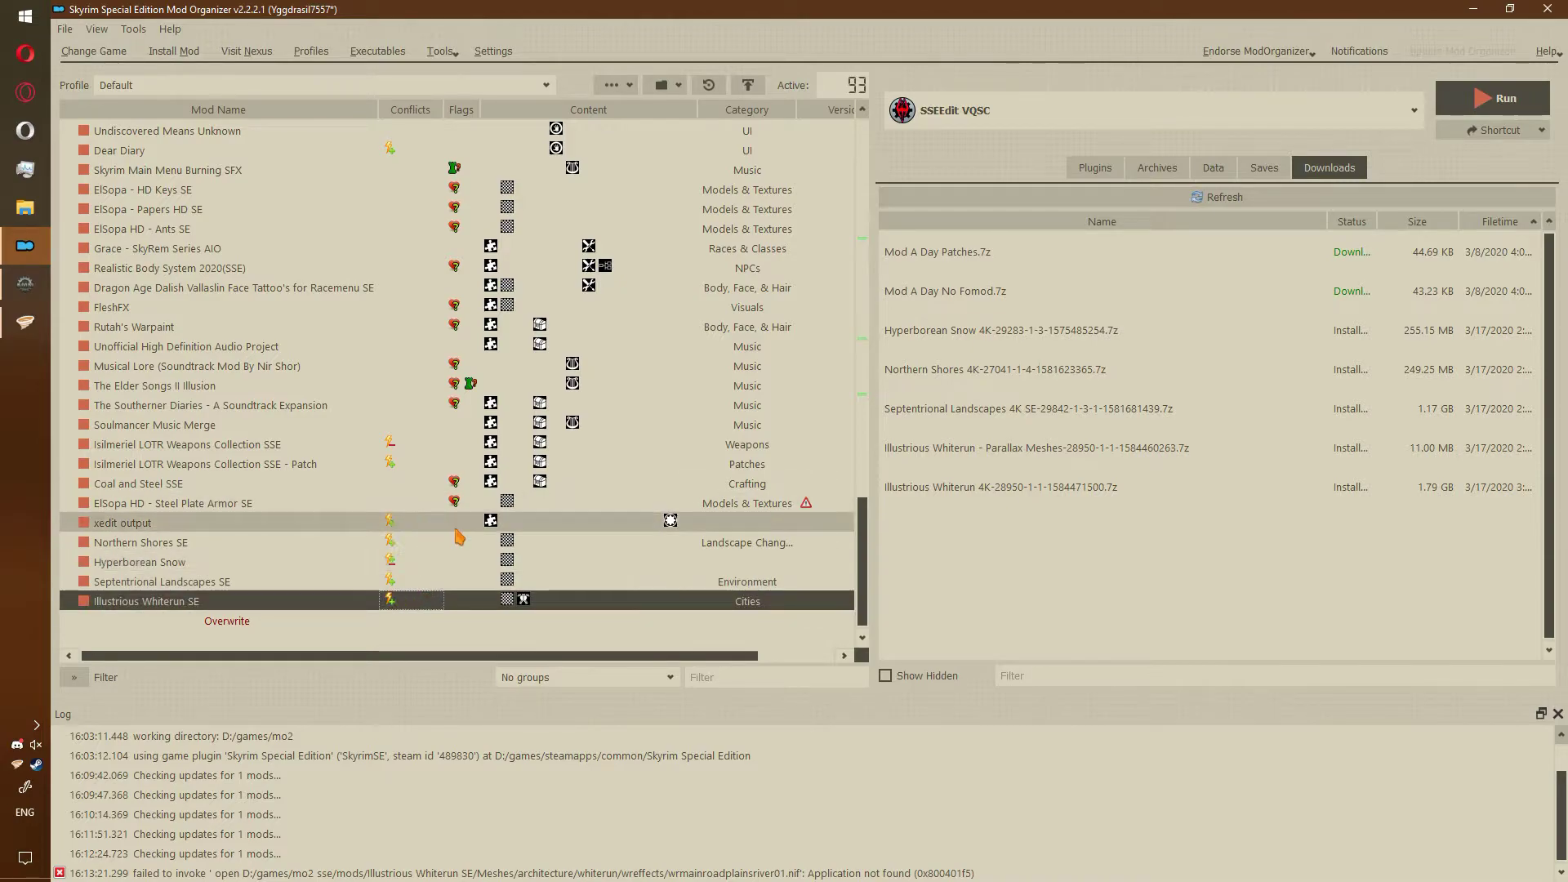
{"action": "left_click_drag", "start_coordinate": [429, 604], "coordinate": [418, 218]}
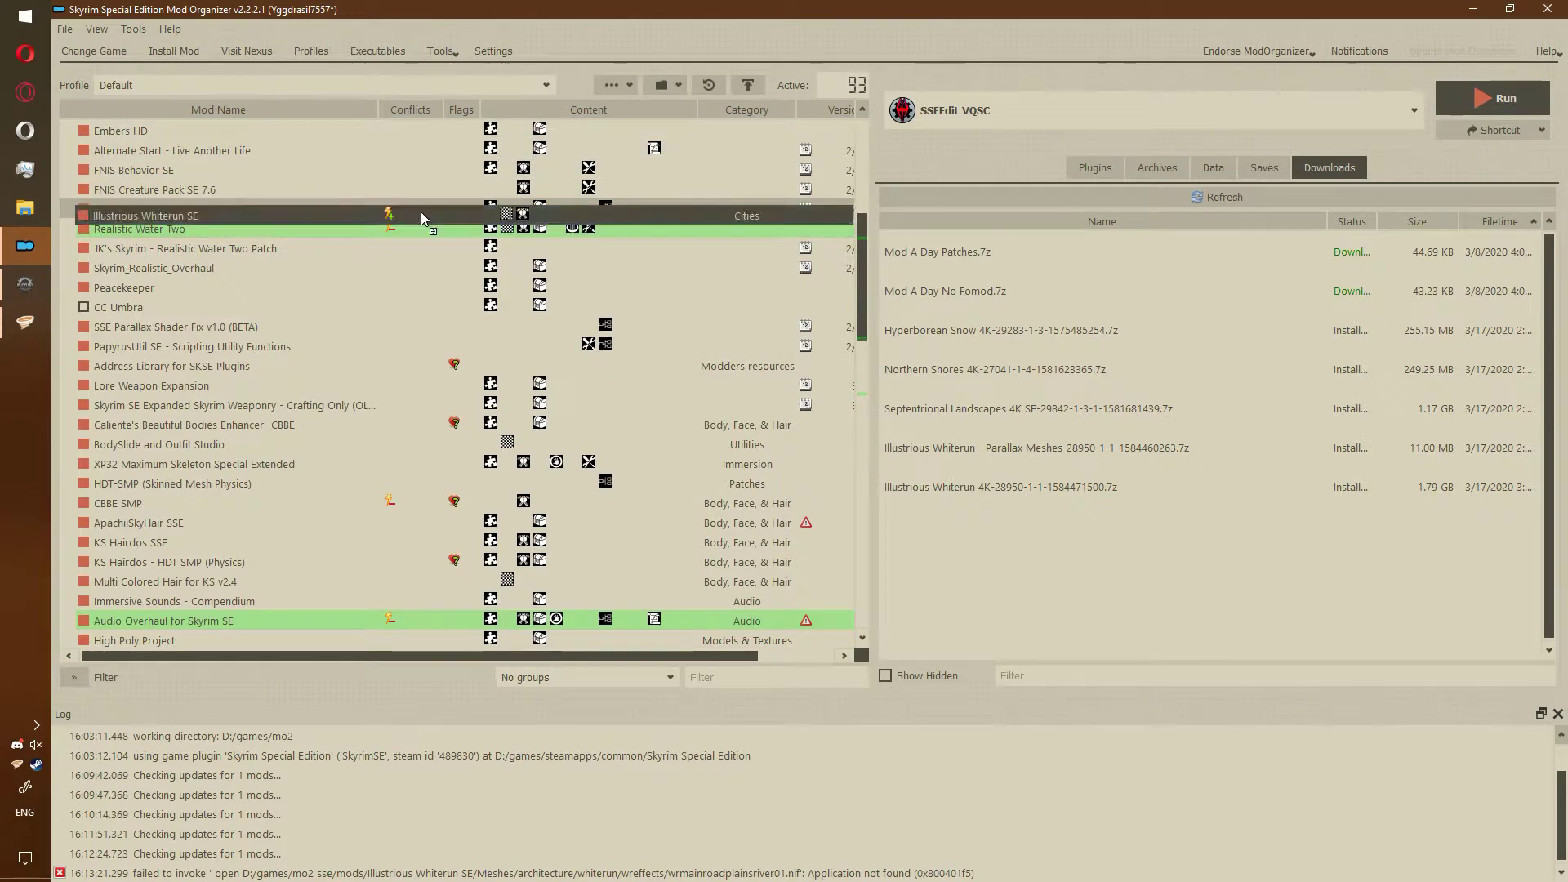
Review the Illustrious Whiterun SE conflicts and go from wrintcastleplatstairs01.nif to its providing mod, Audio Overhaul for Skyrim SE
{"action": "double_click", "coordinate": [403, 232]}
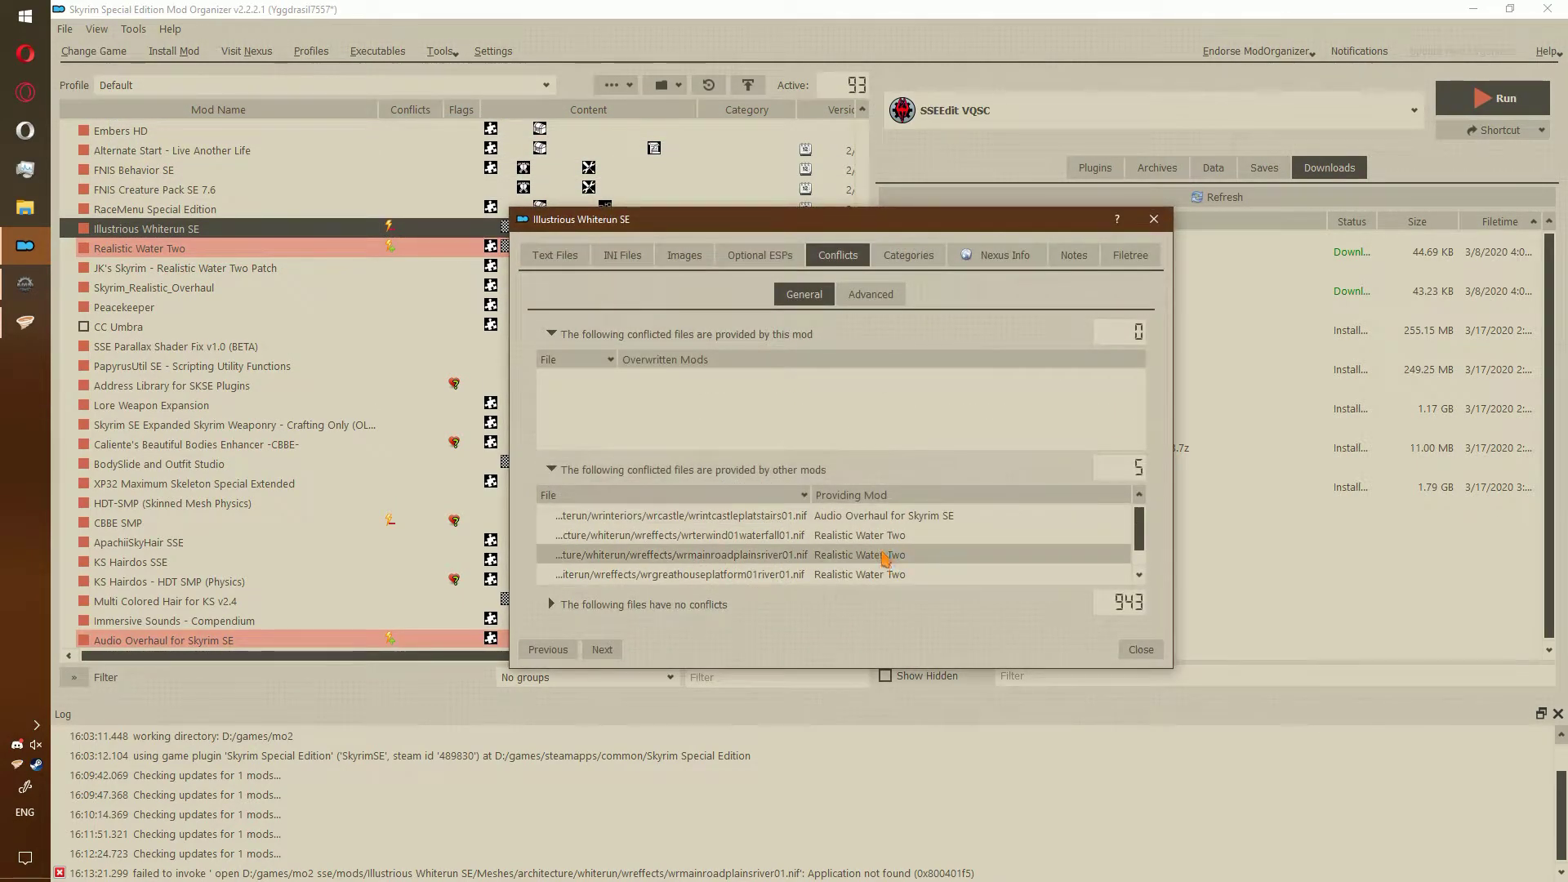
{"action": "scroll", "coordinate": [889, 563], "scroll_direction": "up", "scroll_amount": 1}
{"action": "left_click", "coordinate": [722, 518]}
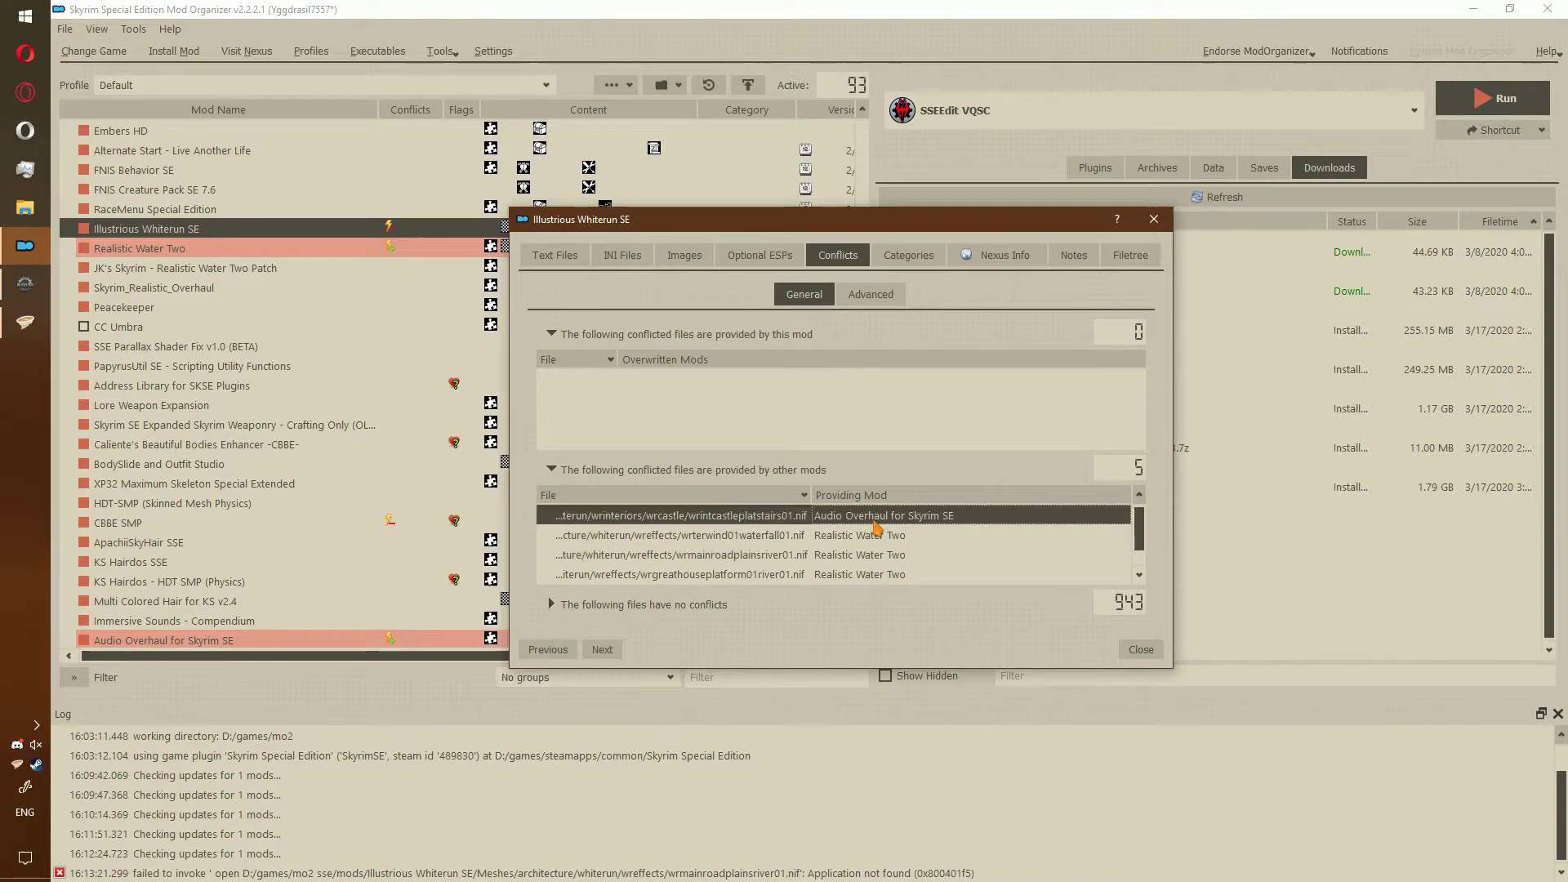
{"action": "right_click", "coordinate": [778, 518]}
{"action": "left_click", "coordinate": [825, 609]}
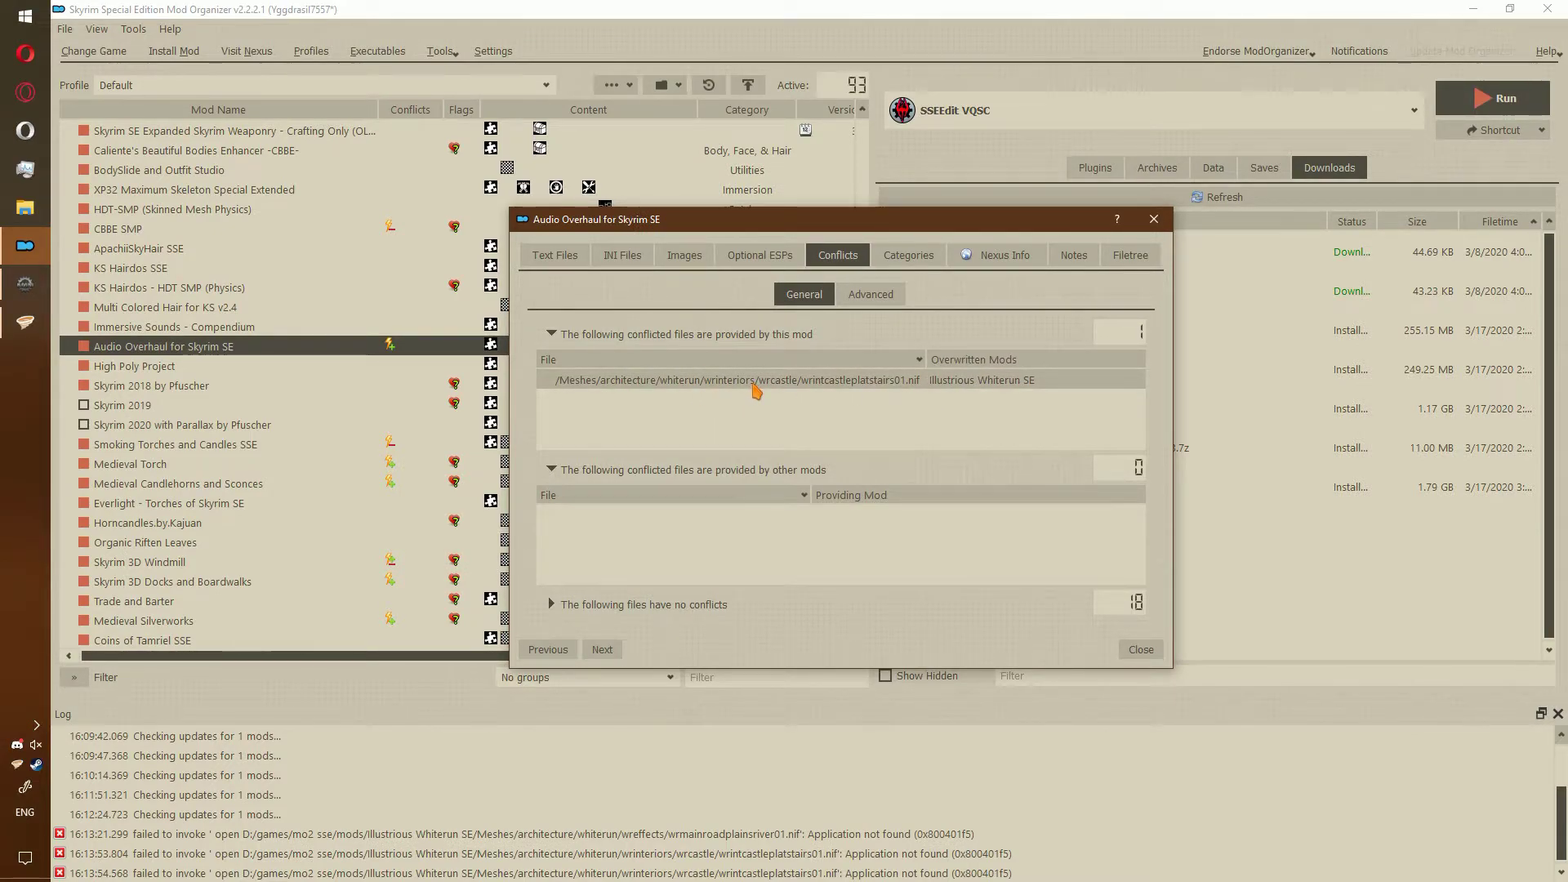
Hide wrintcastleplatstairs01.nif in the file tree of Audio Overhaul for Skyrim SE and recheck that mod's conflicts
{"action": "right_click", "coordinate": [868, 394]}
{"action": "left_click", "coordinate": [914, 406]}
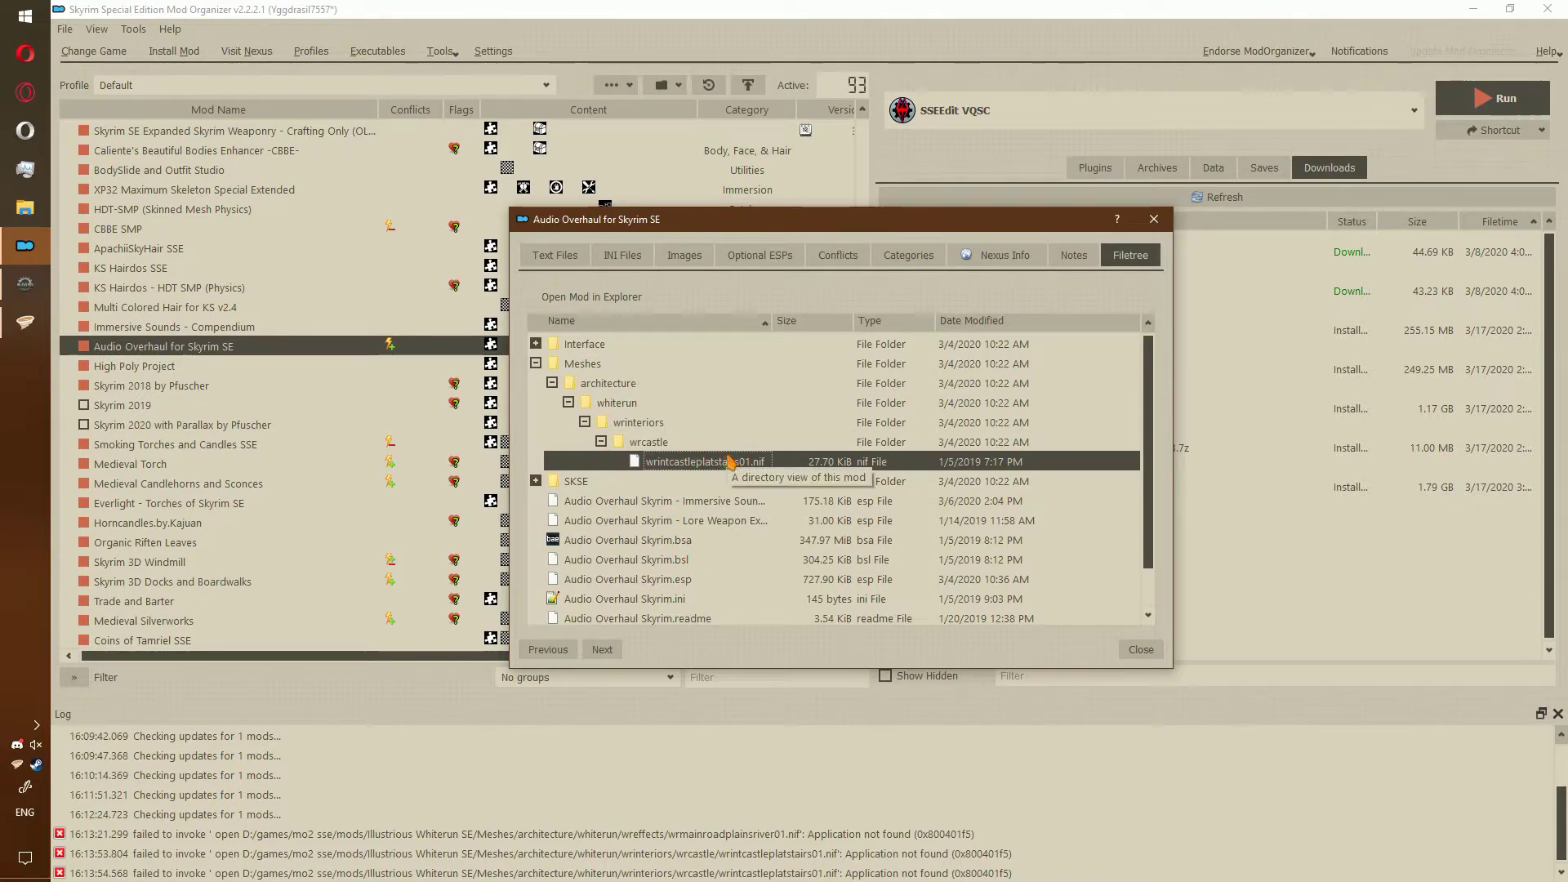
{"action": "right_click", "coordinate": [847, 464]}
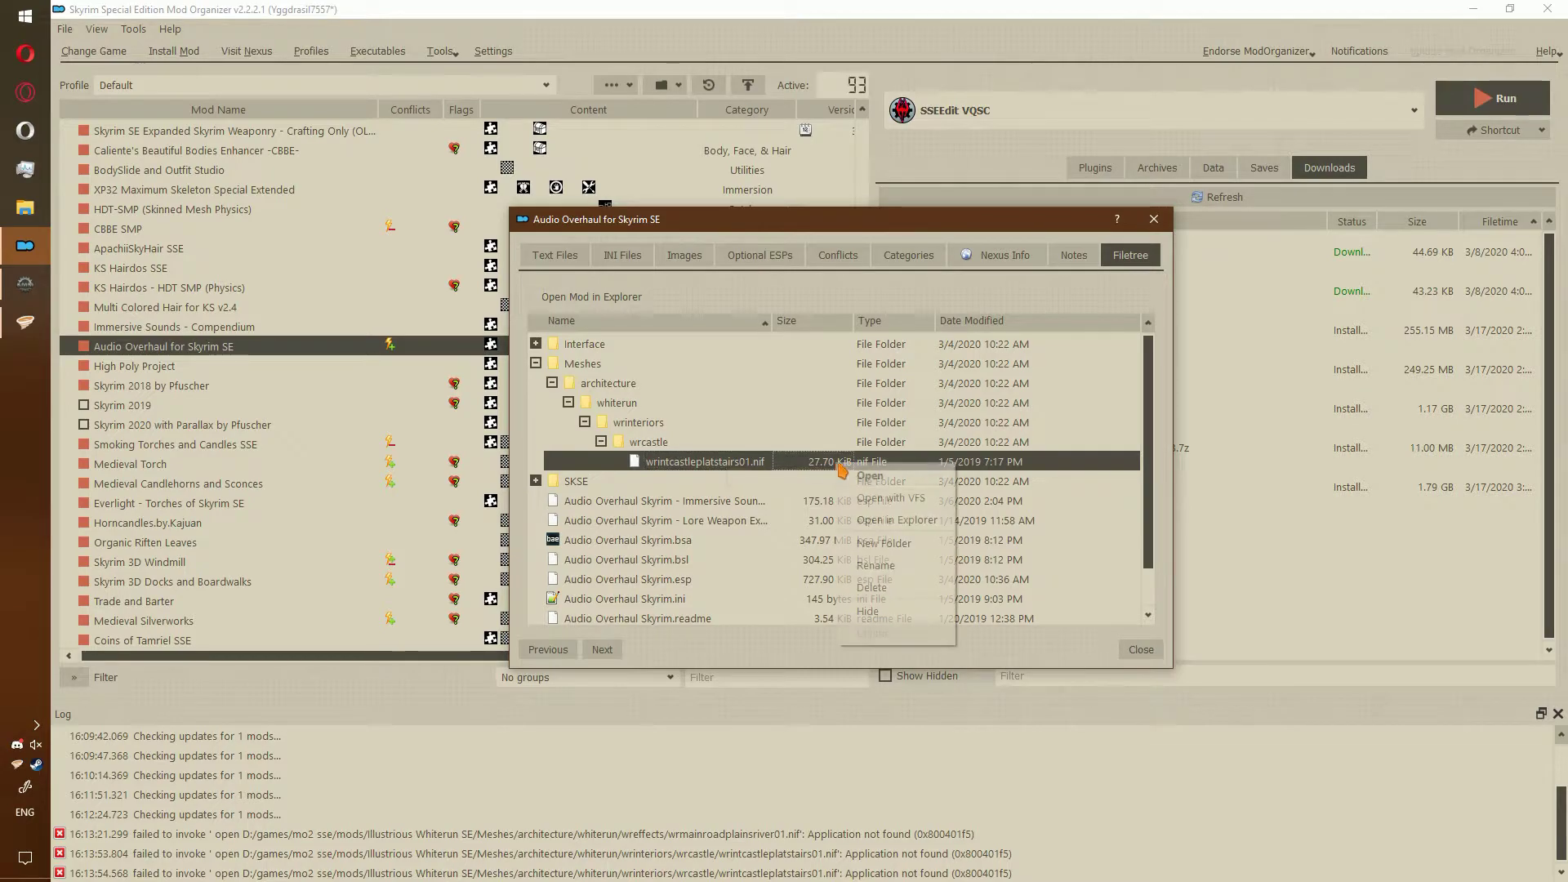
{"action": "left_click", "coordinate": [888, 618]}
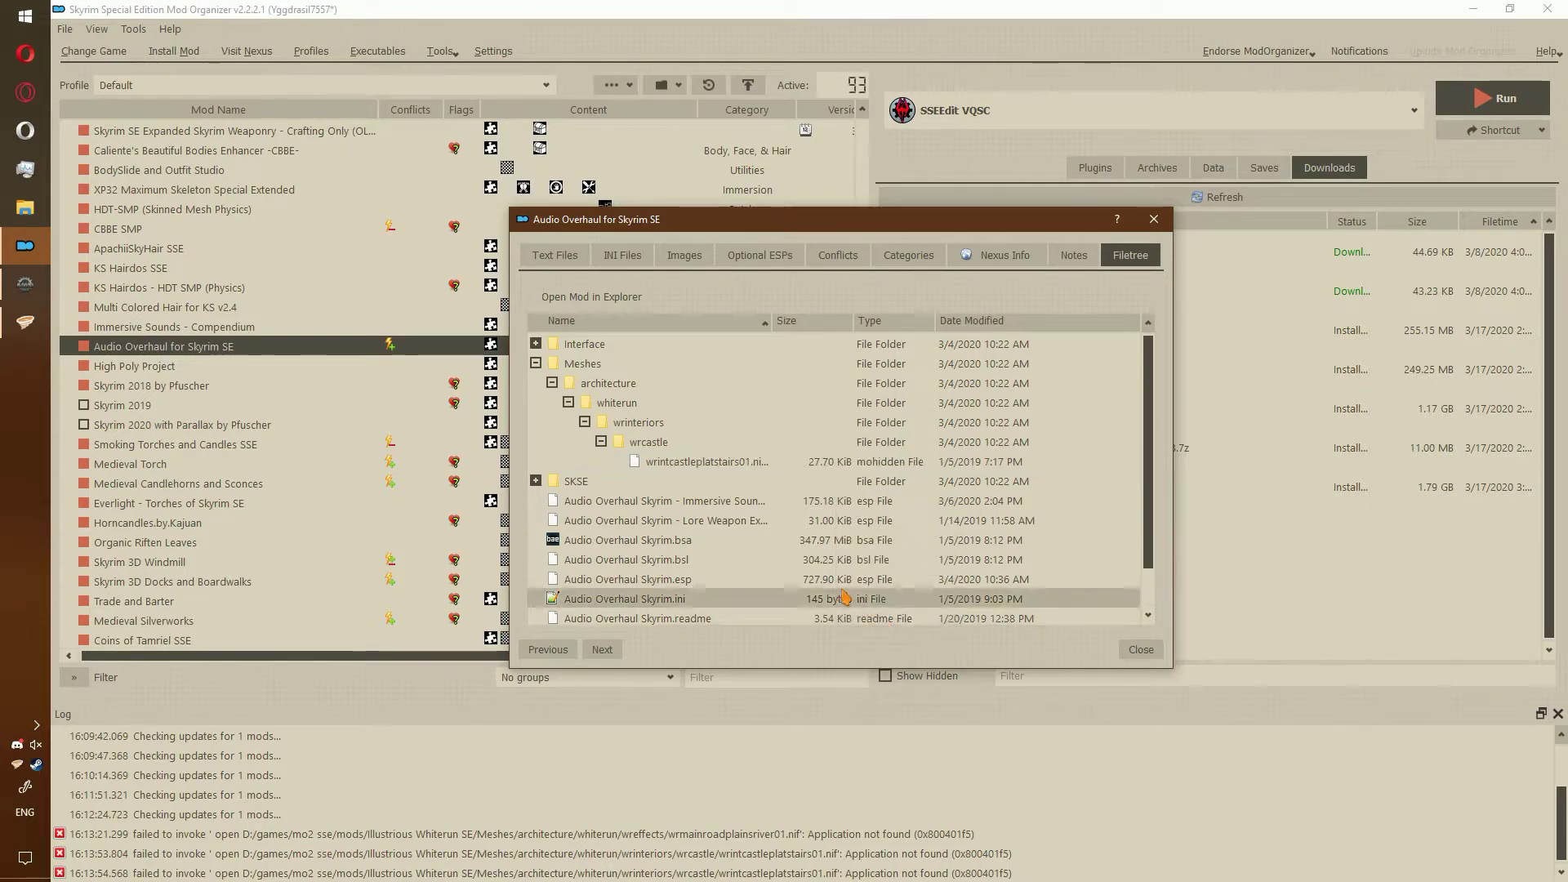
{"action": "left_click", "coordinate": [816, 258]}
{"action": "left_click", "coordinate": [1140, 649]}
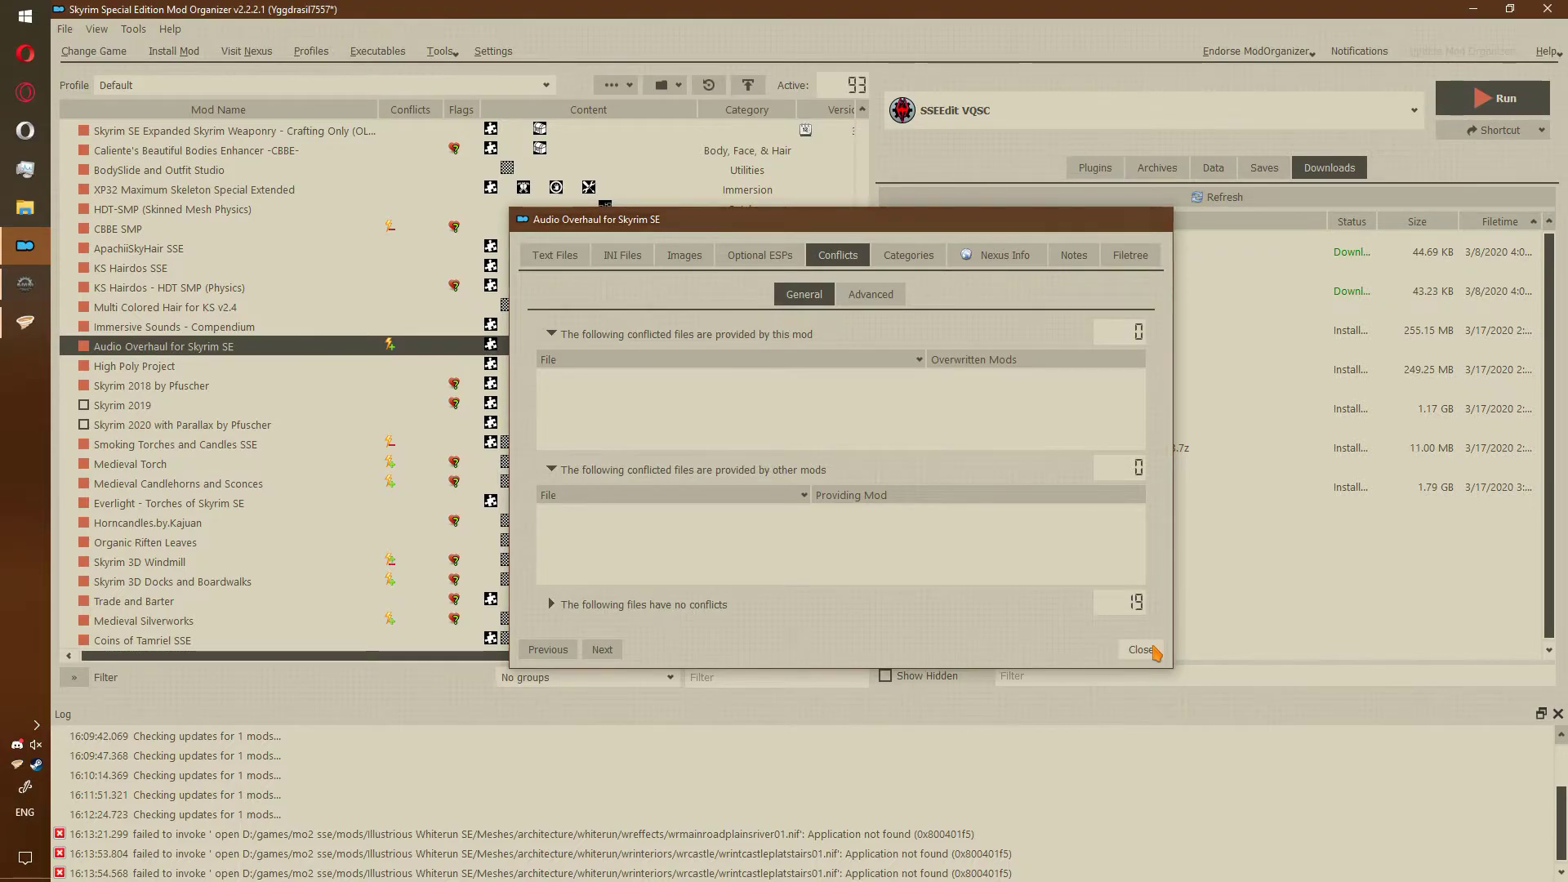
Recheck the remaining file conflicts of Illustrious Whiterun SE after hiding the castle stairs mesh
{"action": "left_click", "coordinate": [506, 523]}
{"action": "scroll", "coordinate": [506, 523], "scroll_direction": "down", "scroll_amount": 14}
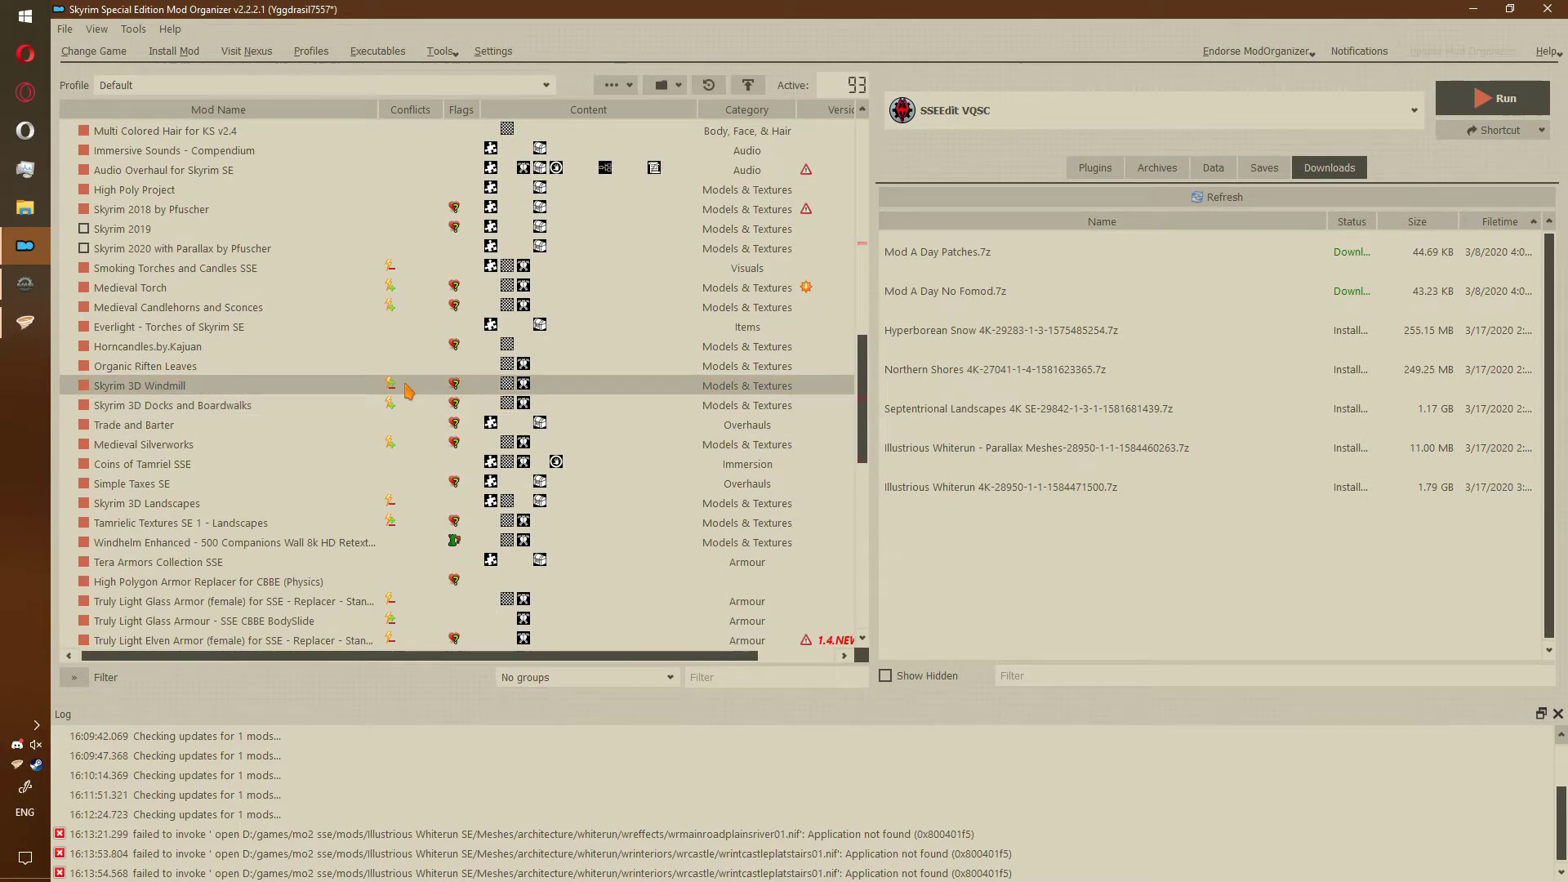
{"action": "scroll", "coordinate": [408, 393], "scroll_direction": "up", "scroll_amount": 12}
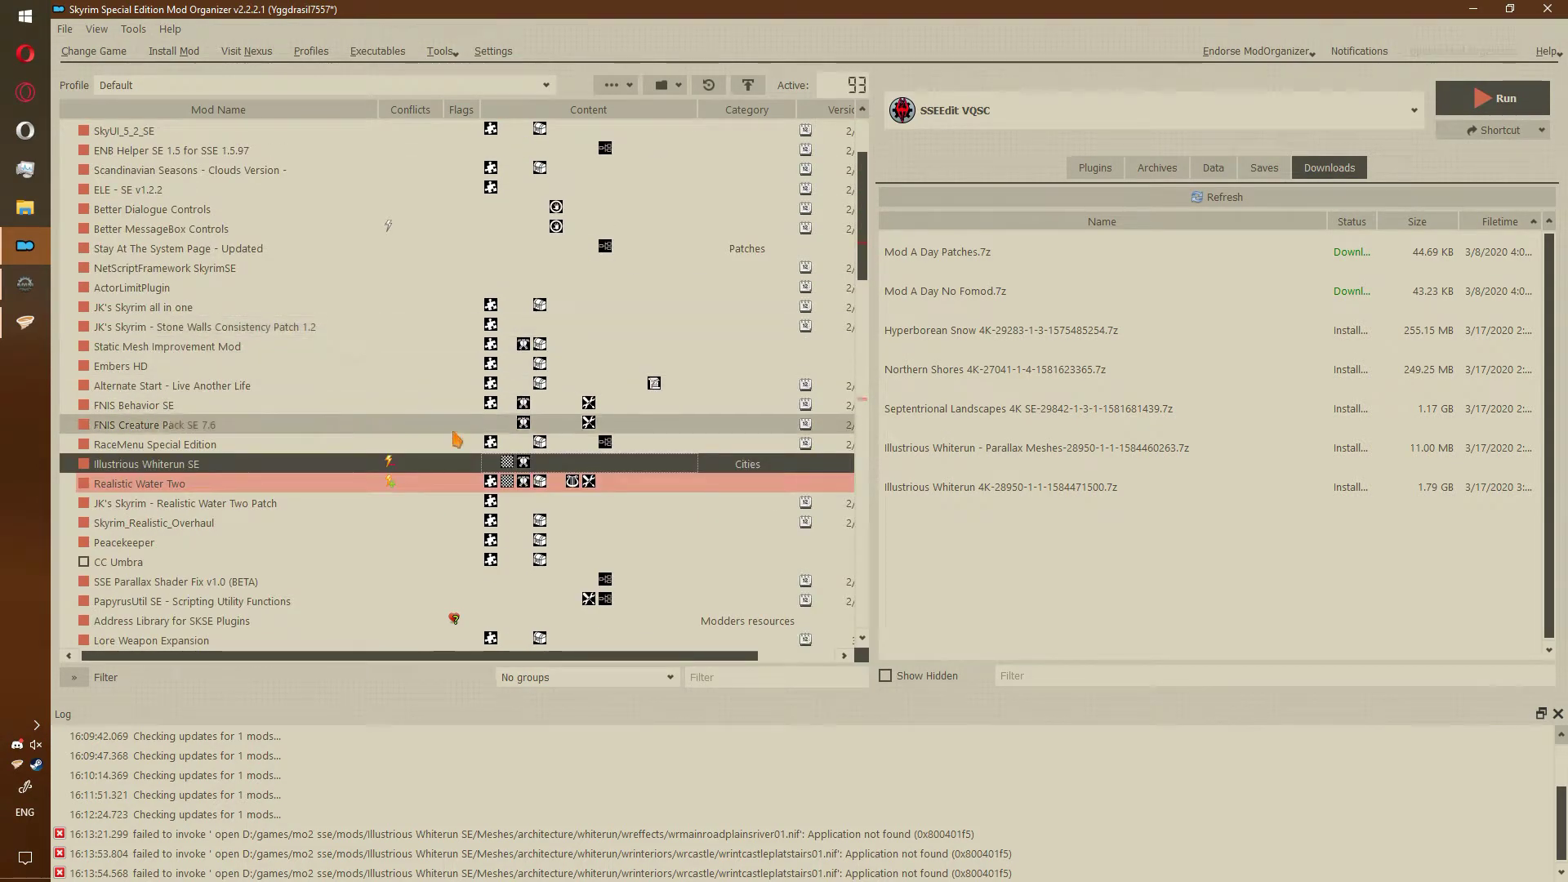
{"action": "double_click", "coordinate": [395, 469]}
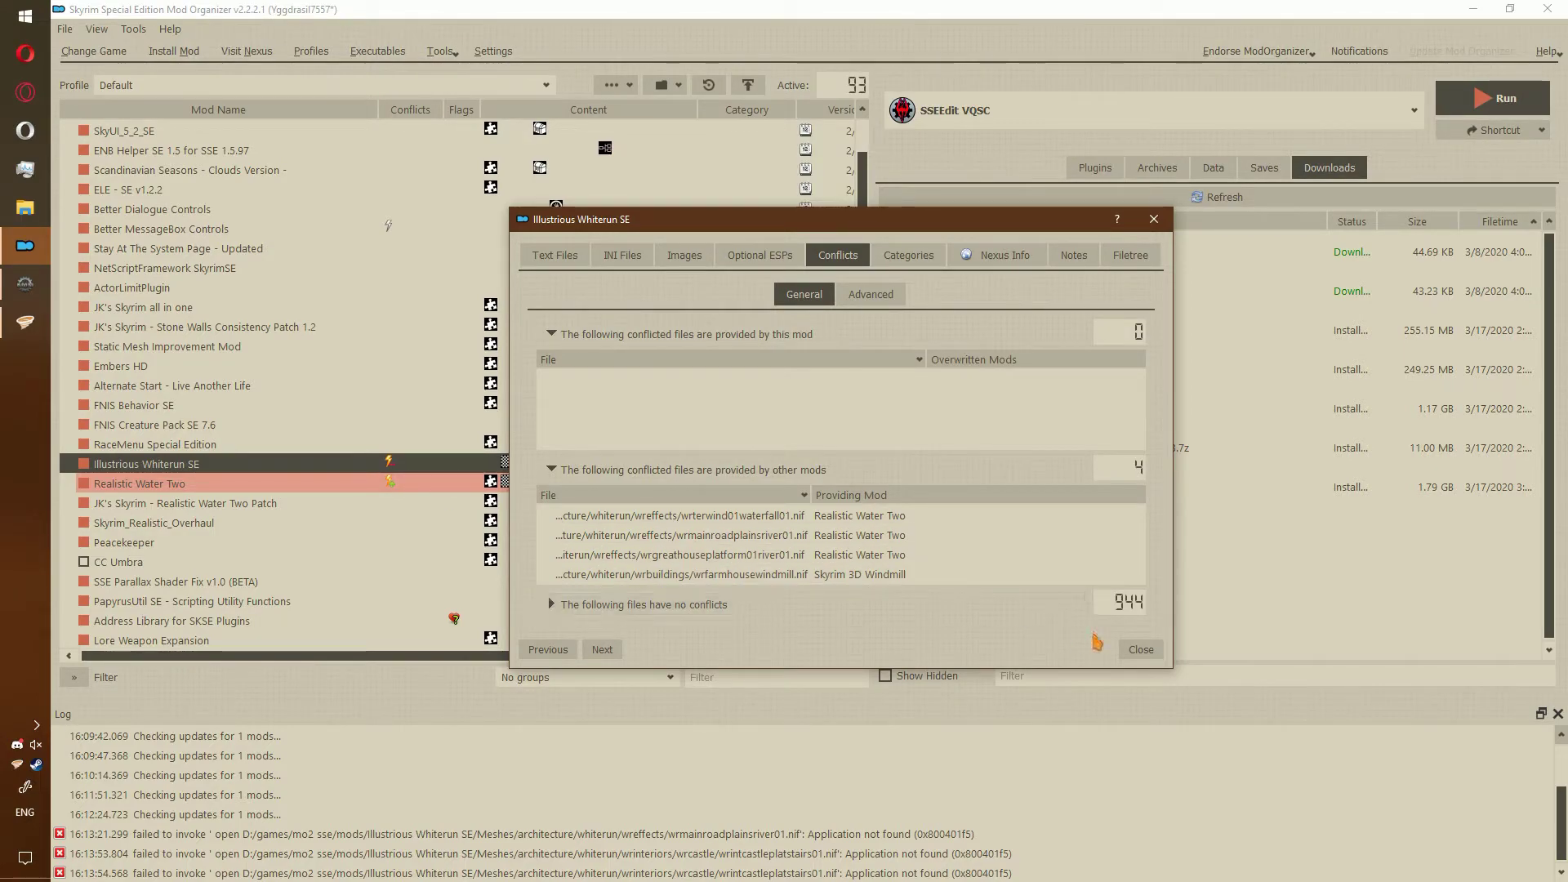
{"action": "left_click", "coordinate": [1151, 650]}
{"action": "scroll", "coordinate": [286, 383], "scroll_direction": "down", "scroll_amount": 10}
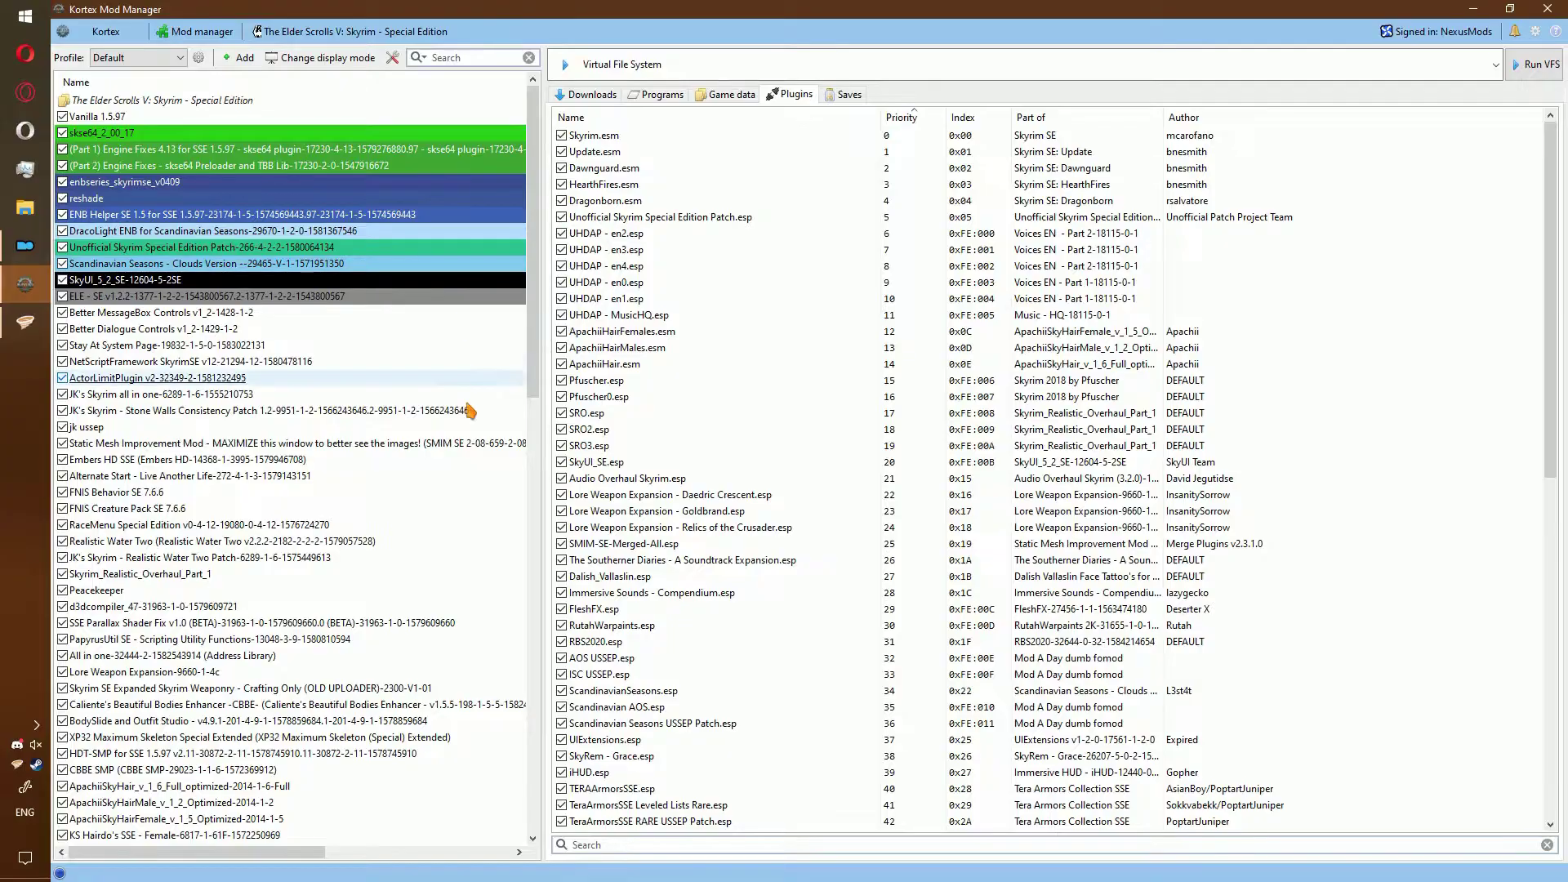
Open the download location from Kortex and select the five archives from Illustrious Whiterun 4K through Hyperborean Snow 4K
{"action": "left_click", "coordinate": [586, 94]}
{"action": "right_click", "coordinate": [743, 373]}
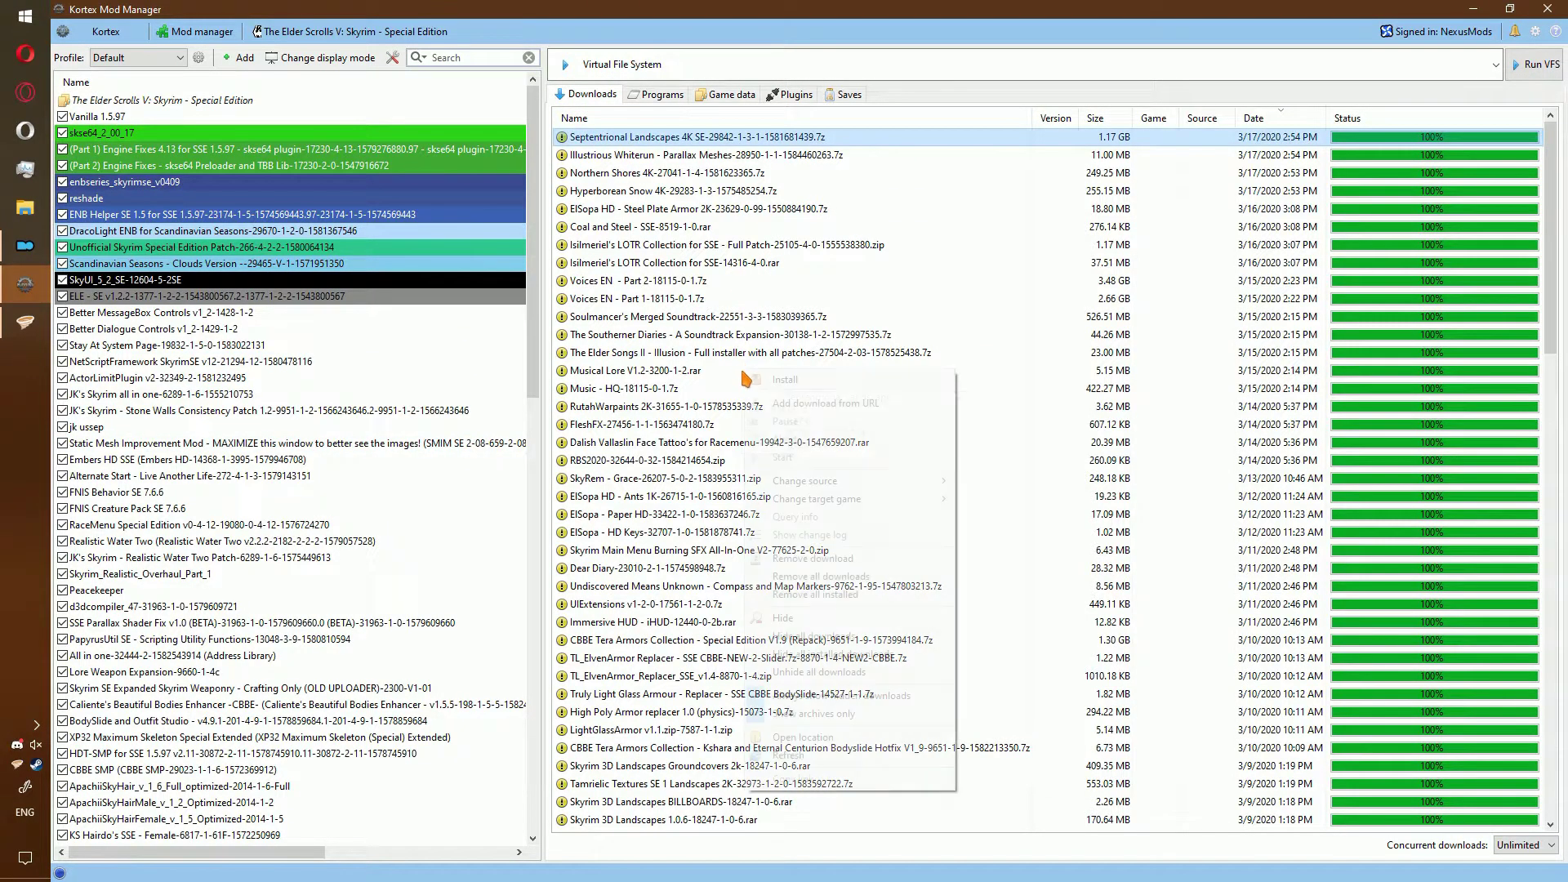
{"action": "left_click", "coordinate": [803, 737]}
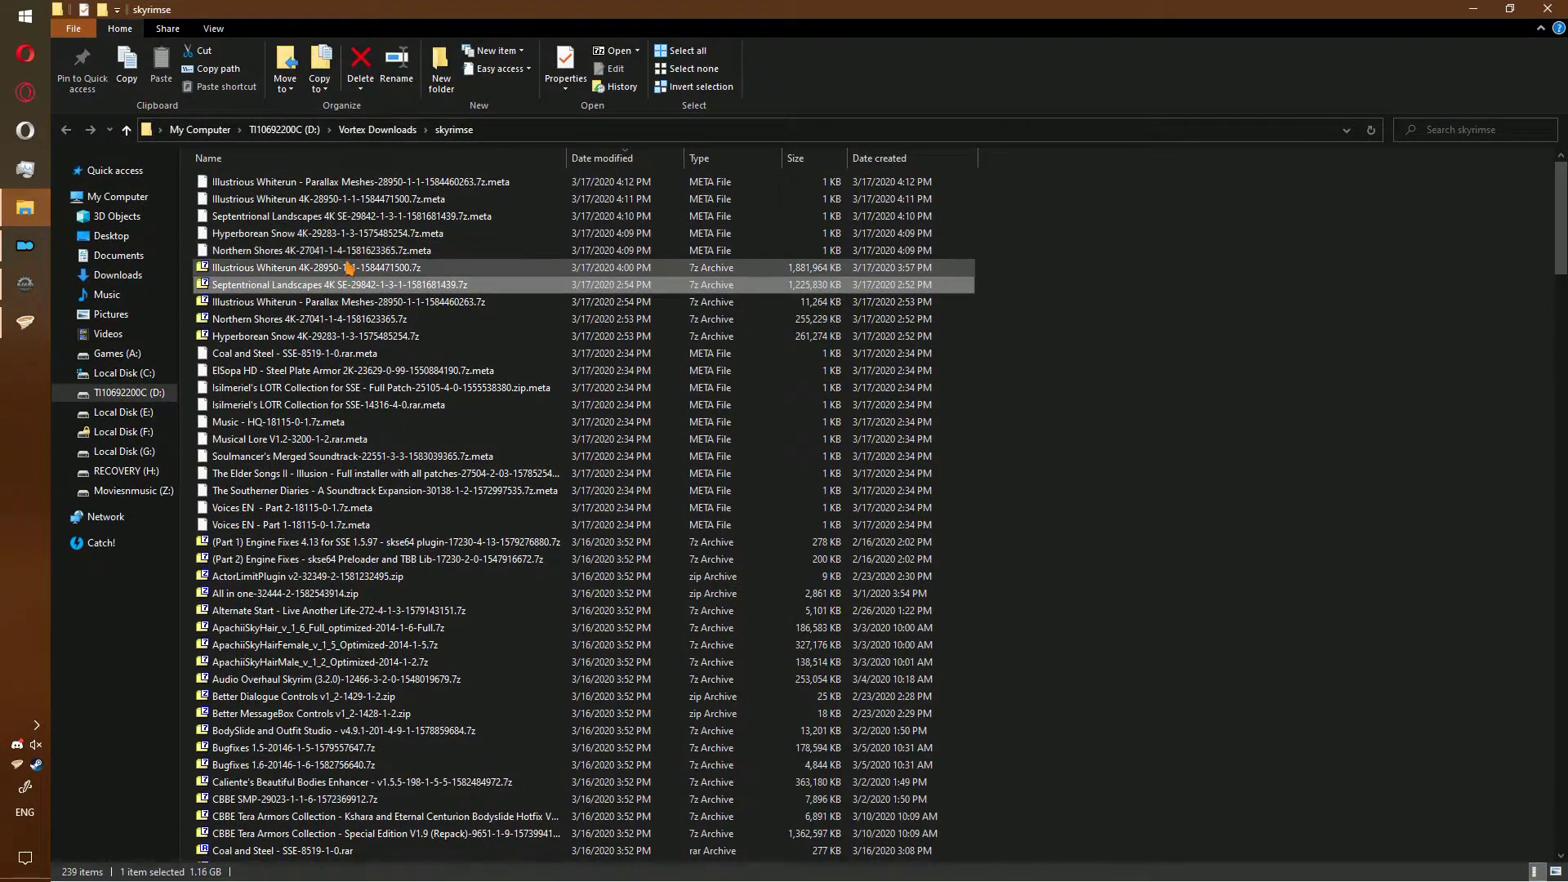
{"action": "left_click", "coordinate": [350, 268]}
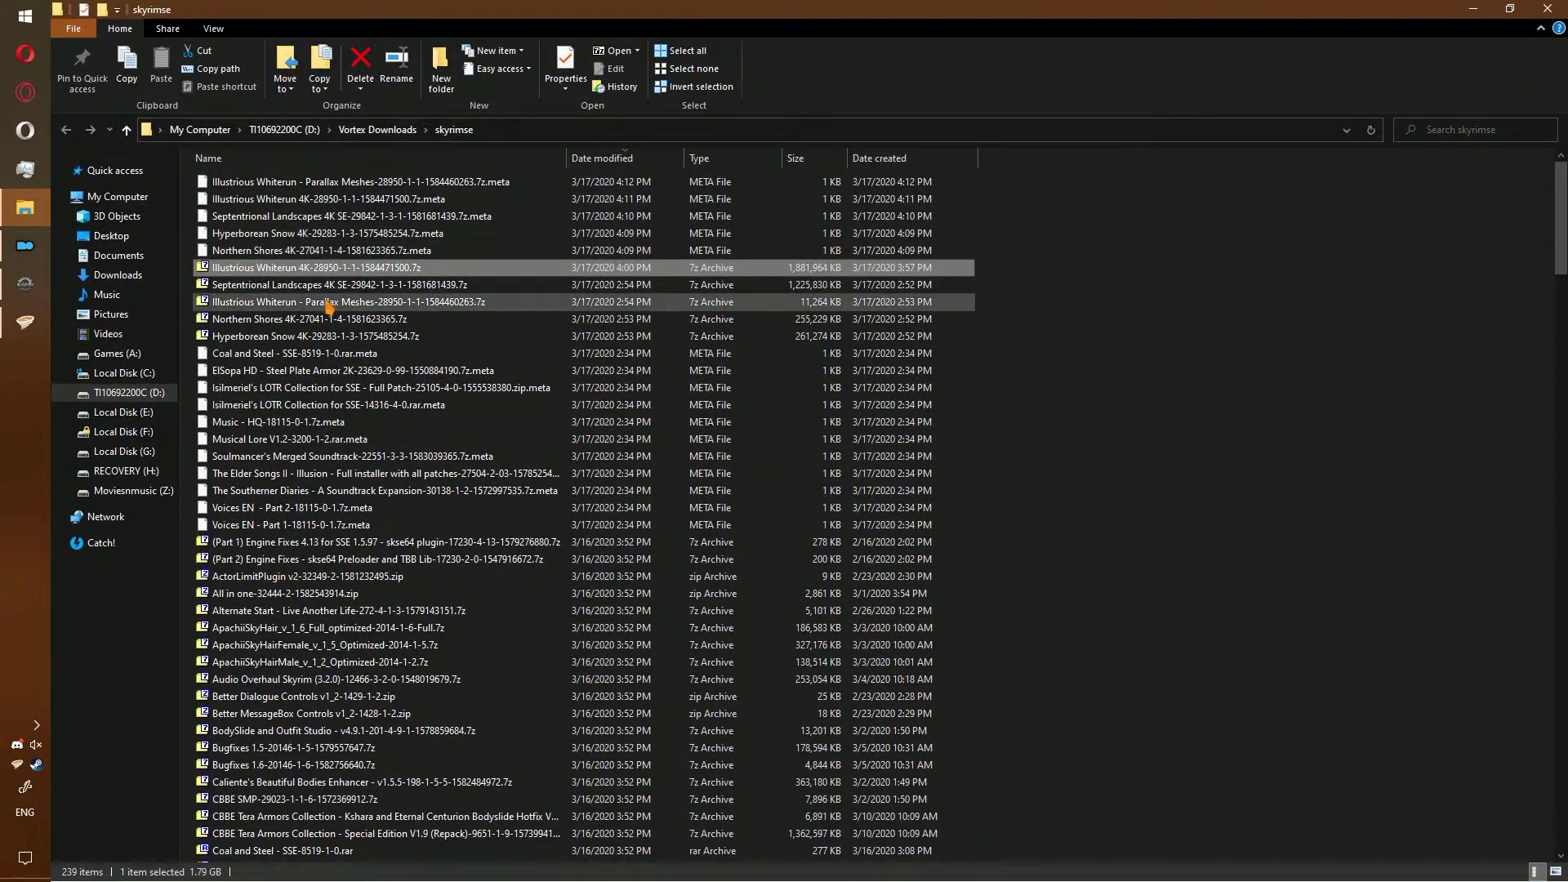
{"action": "left_click", "coordinate": [327, 336], "text": "shift"}
{"action": "key", "text": "alt+Tab"}
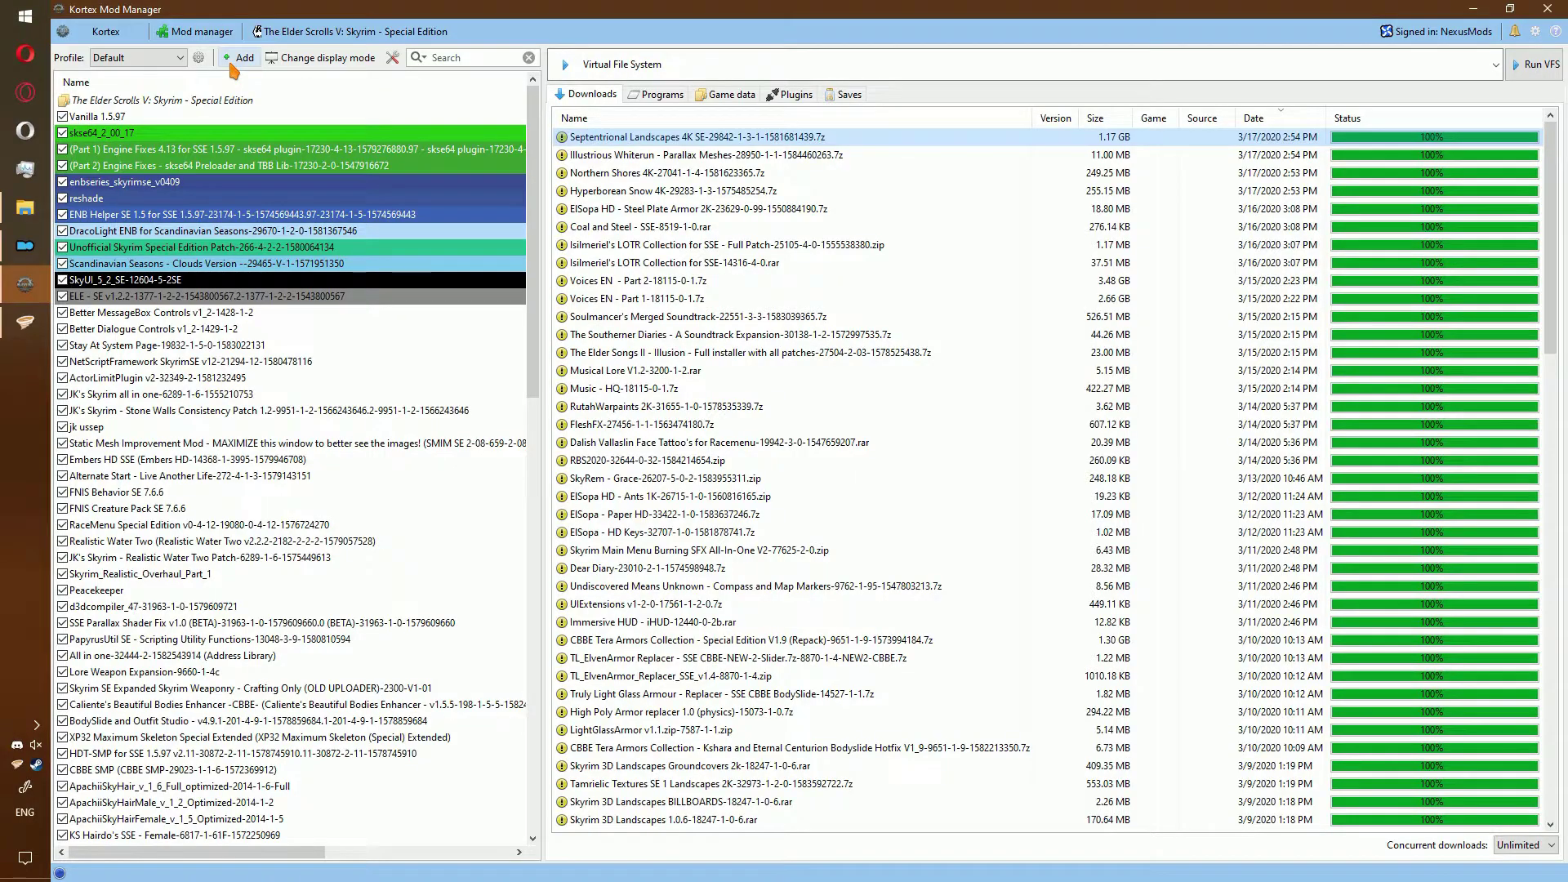
Add Northern Shores 4K as a new mod from its extracted folder in Vortex Downloads\skyrimse on drive D
{"action": "left_click", "coordinate": [237, 58]}
{"action": "left_click", "coordinate": [253, 101]}
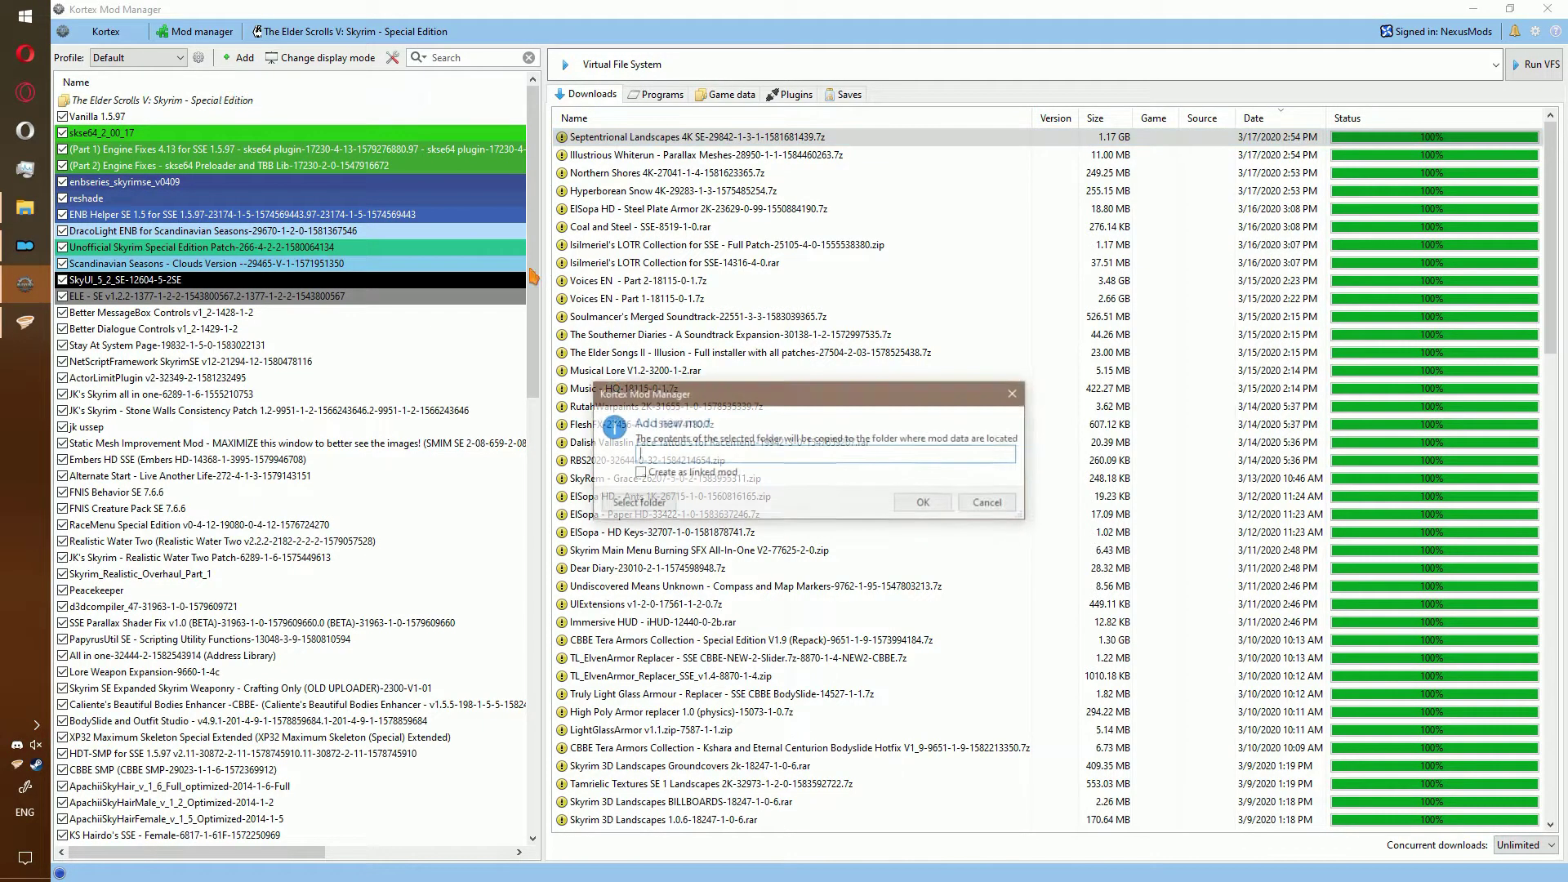
{"action": "left_click", "coordinate": [661, 501]}
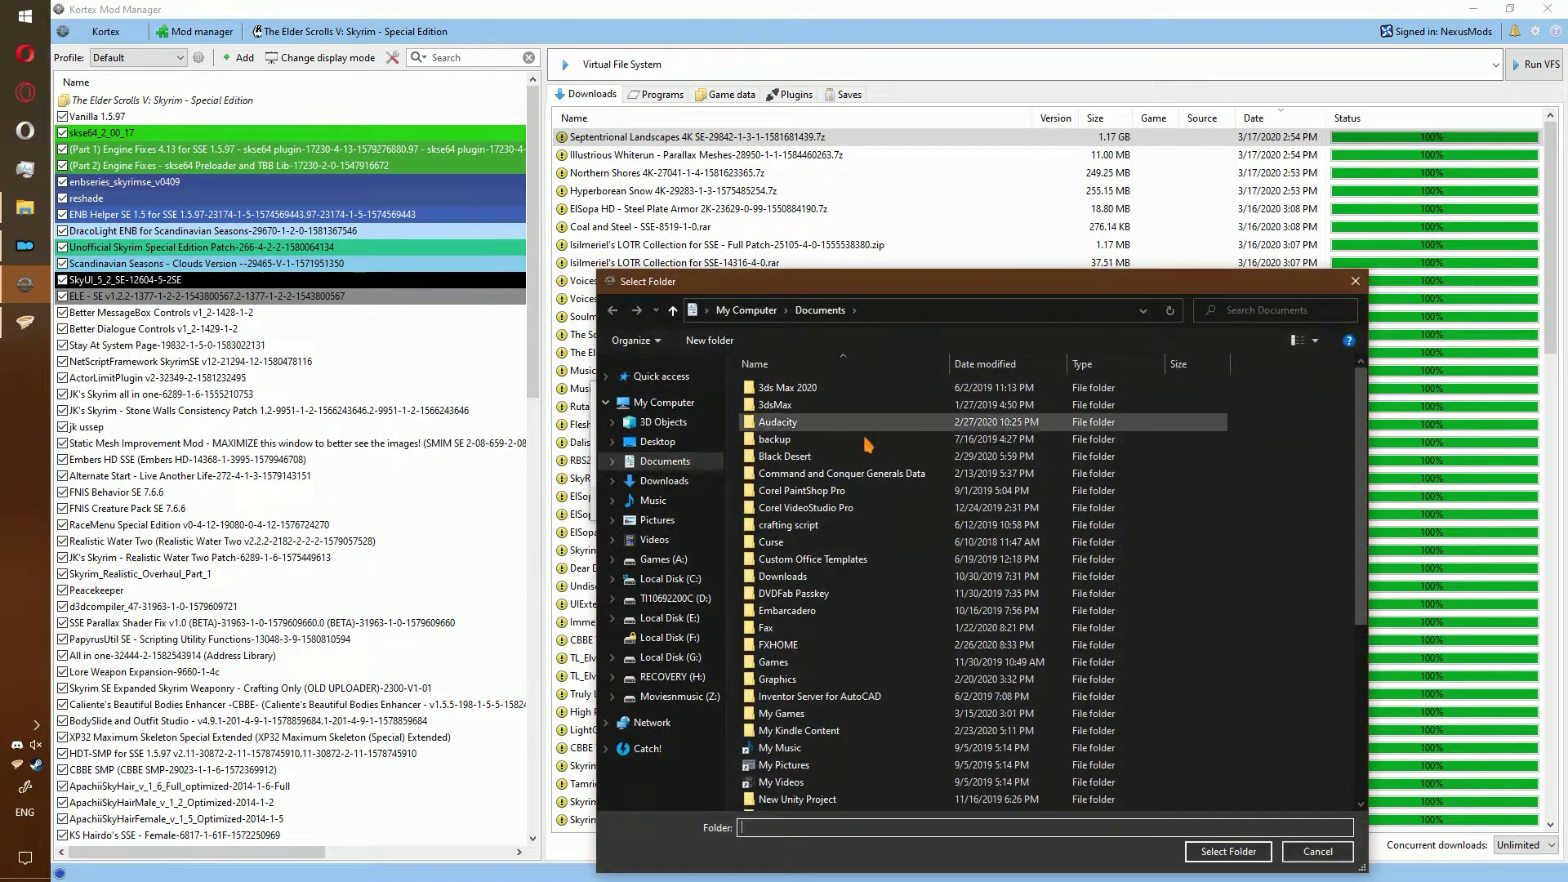
{"action": "left_click", "coordinate": [670, 598]}
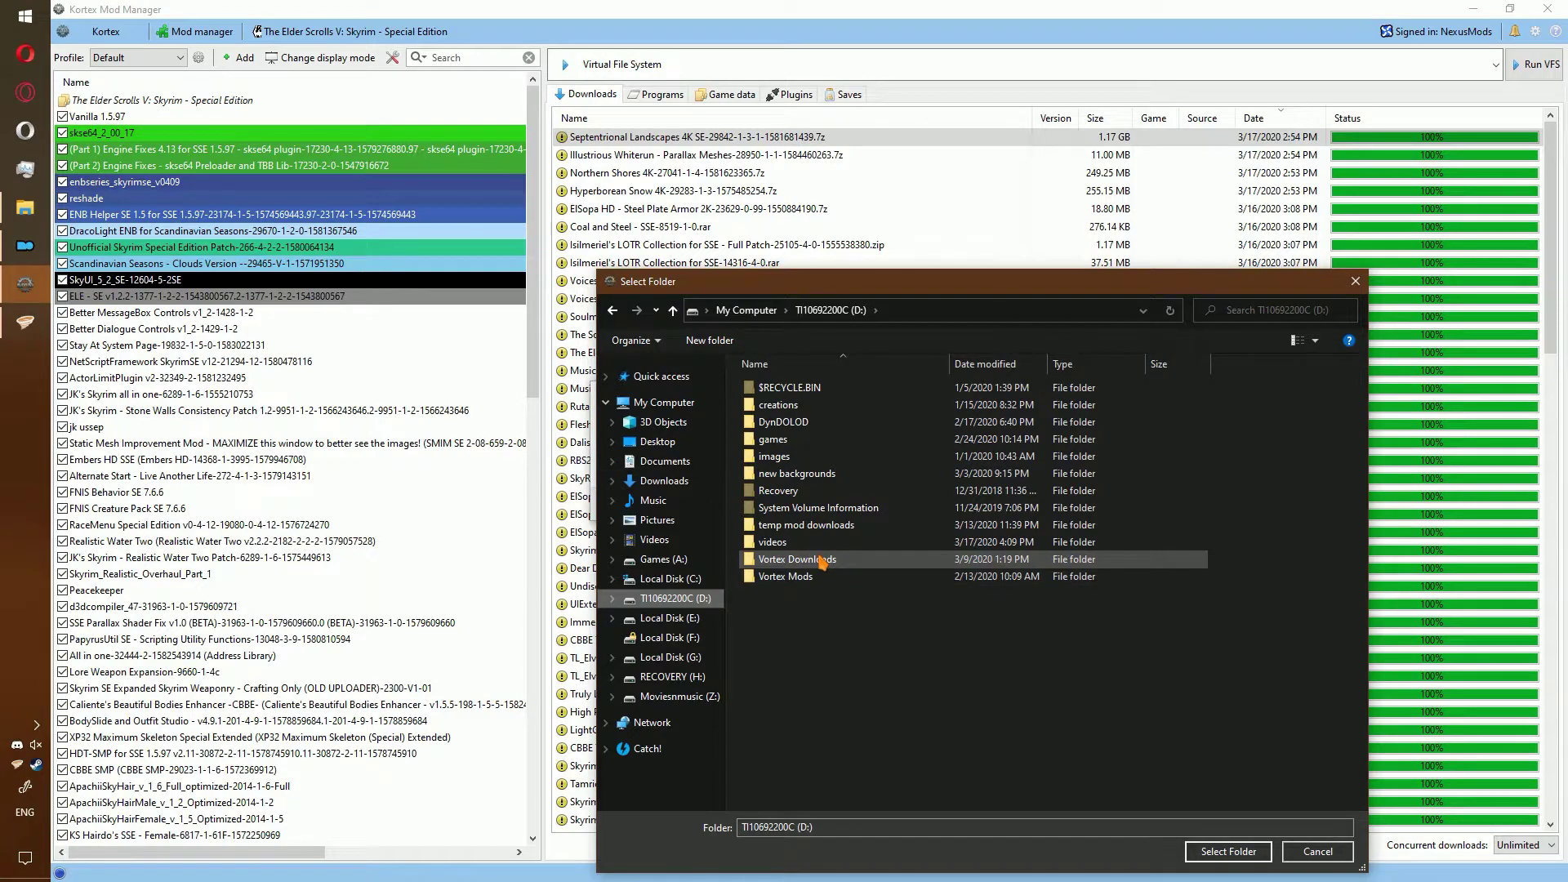
{"action": "double_click", "coordinate": [809, 651]}
{"action": "double_click", "coordinate": [856, 405]}
{"action": "double_click", "coordinate": [855, 406]}
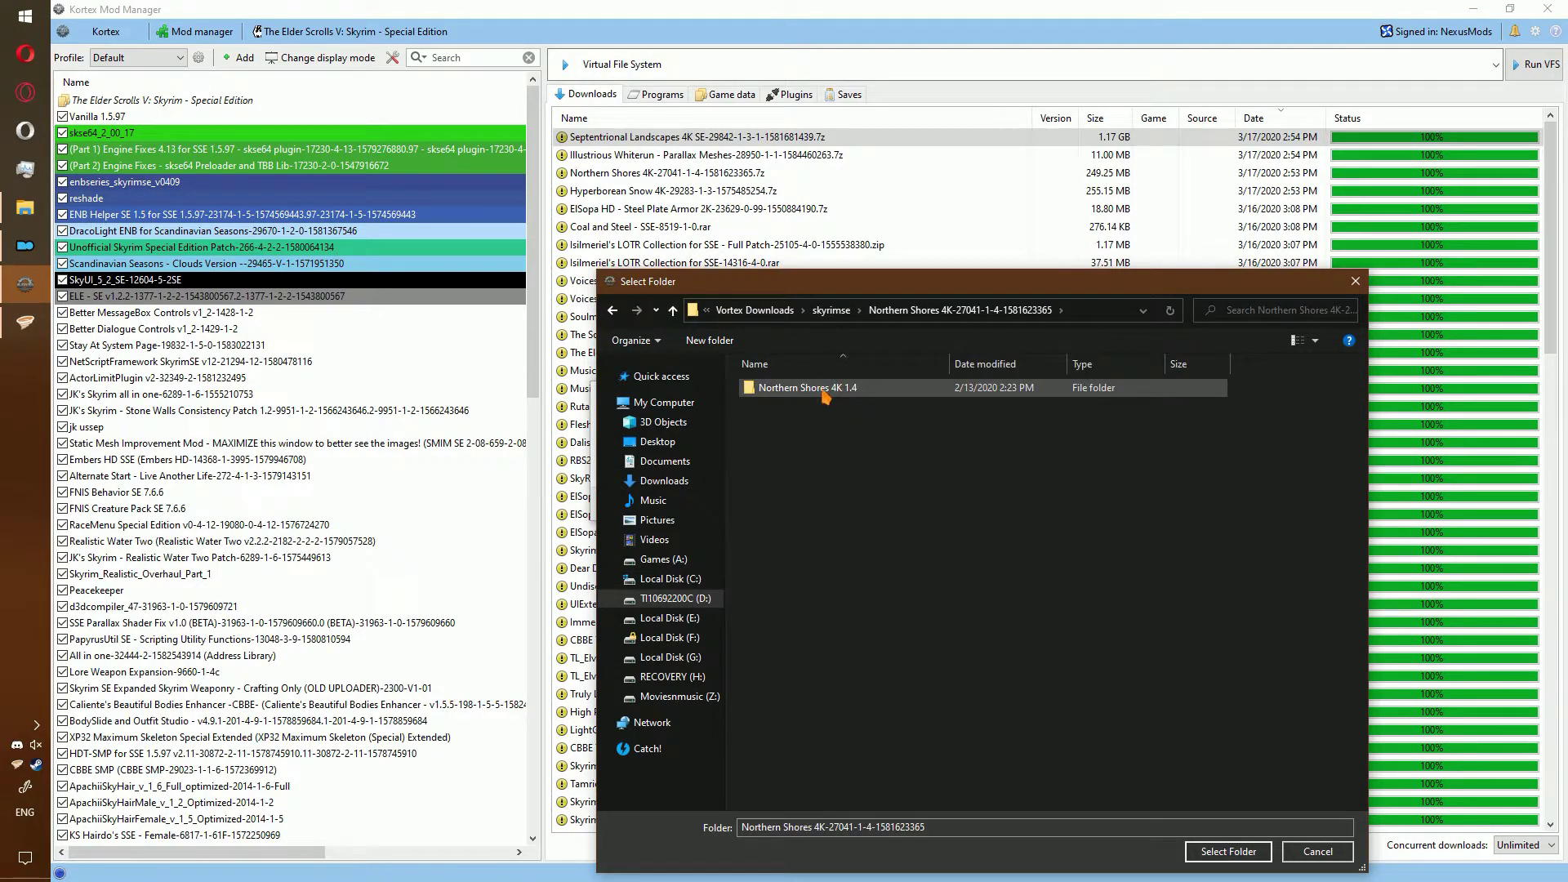
{"action": "left_click", "coordinate": [827, 396]}
{"action": "left_click", "coordinate": [960, 310]}
{"action": "left_click", "coordinate": [1226, 850]}
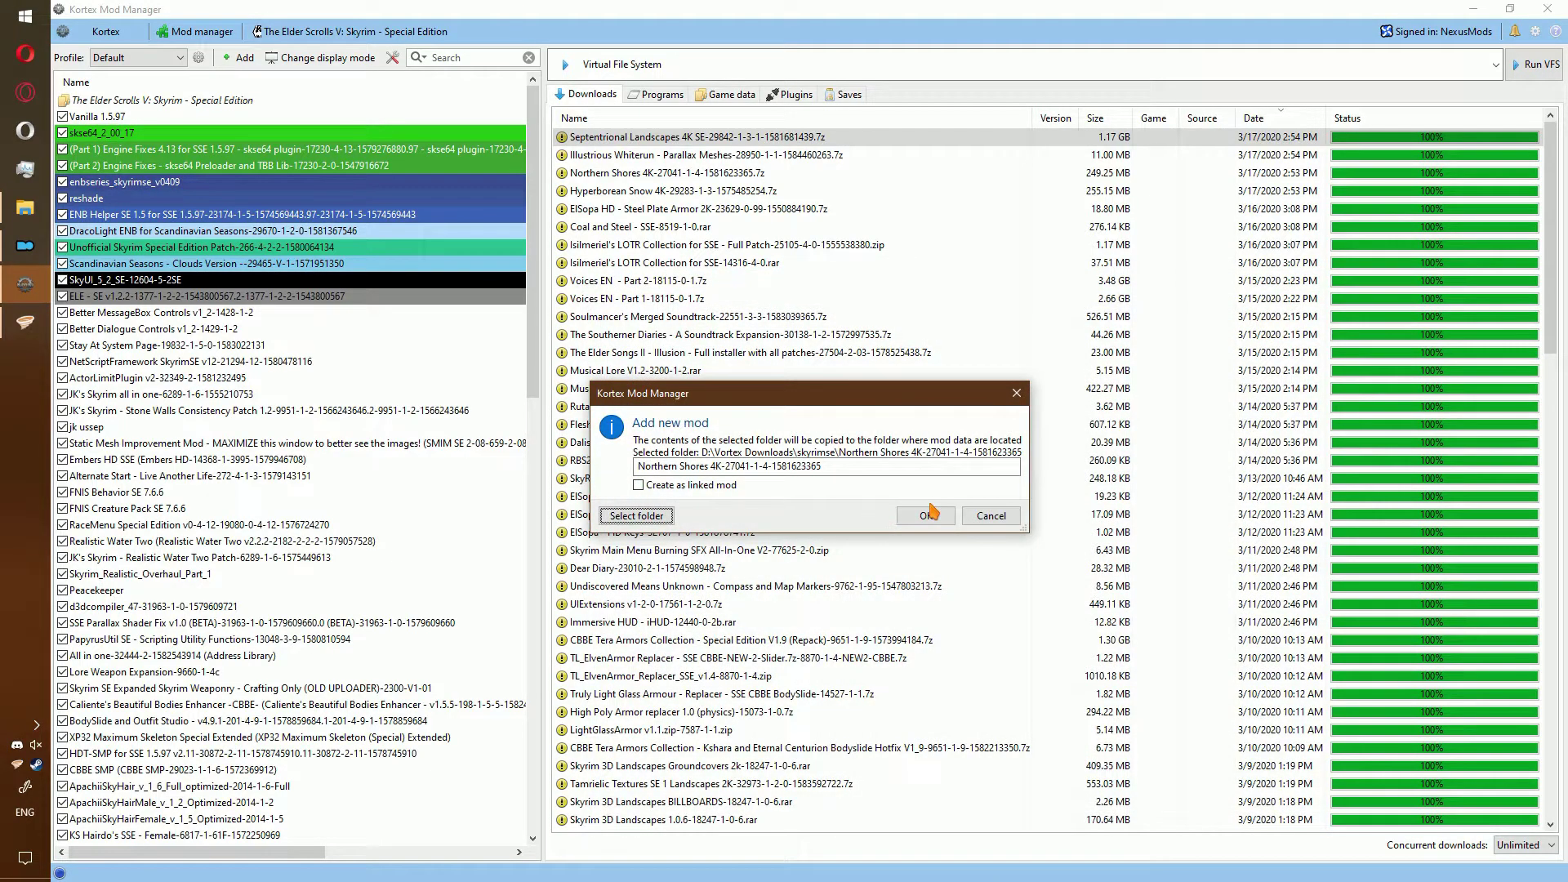
{"action": "left_click", "coordinate": [931, 516]}
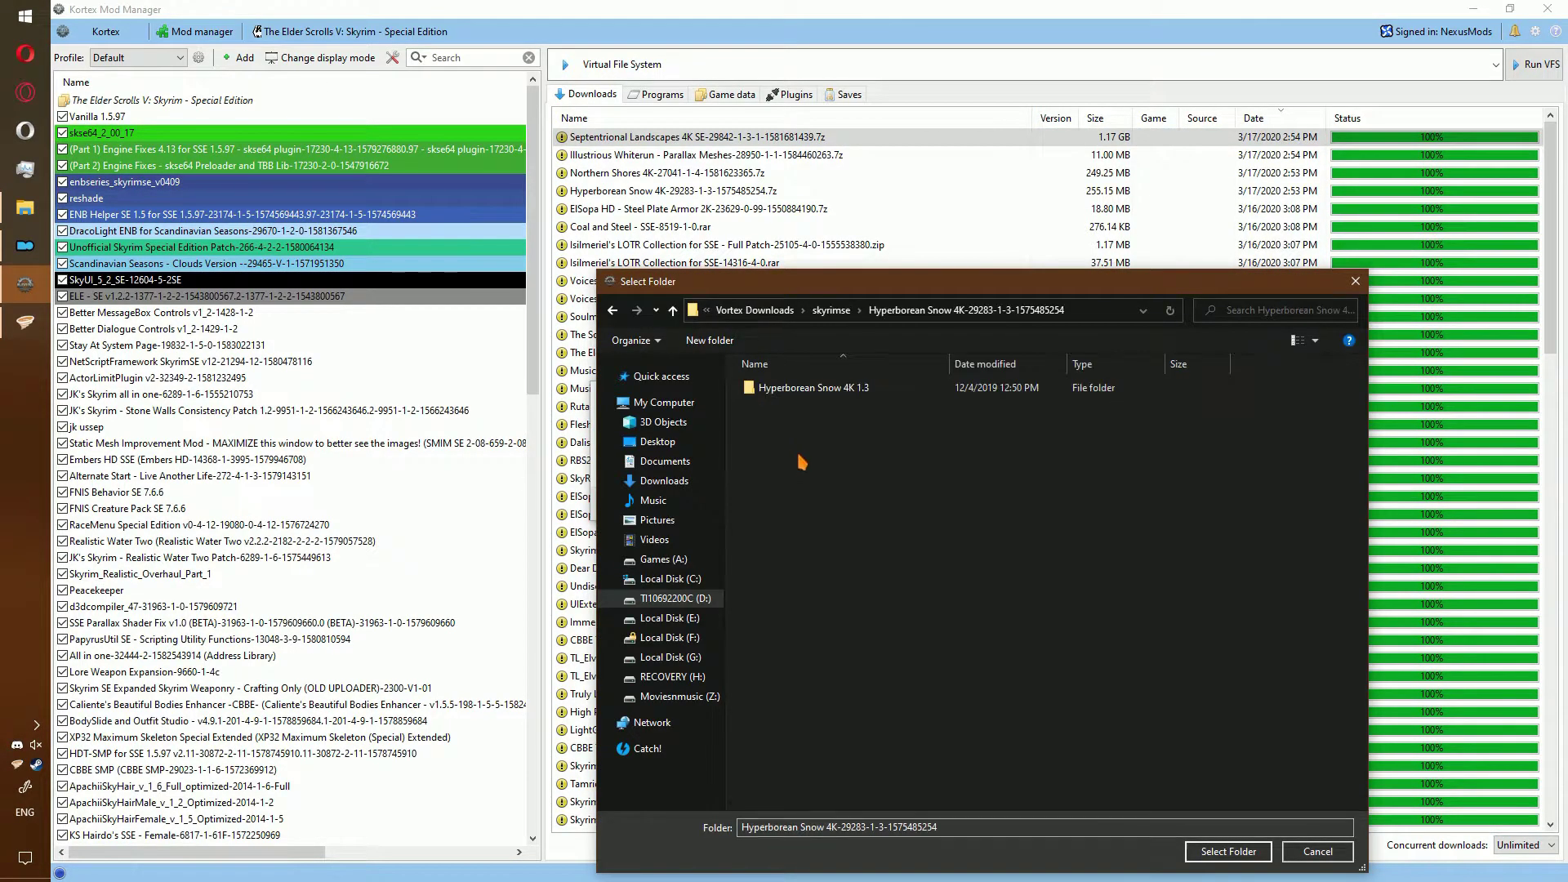
Add Hyperborean Snow 4K and Septentrional Landscapes 4K SE as new mods from their extracted skyrimse folders
{"action": "left_click", "coordinate": [1229, 853]}
{"action": "left_click", "coordinate": [937, 521]}
{"action": "left_click", "coordinate": [846, 318]}
{"action": "double_click", "coordinate": [858, 389]}
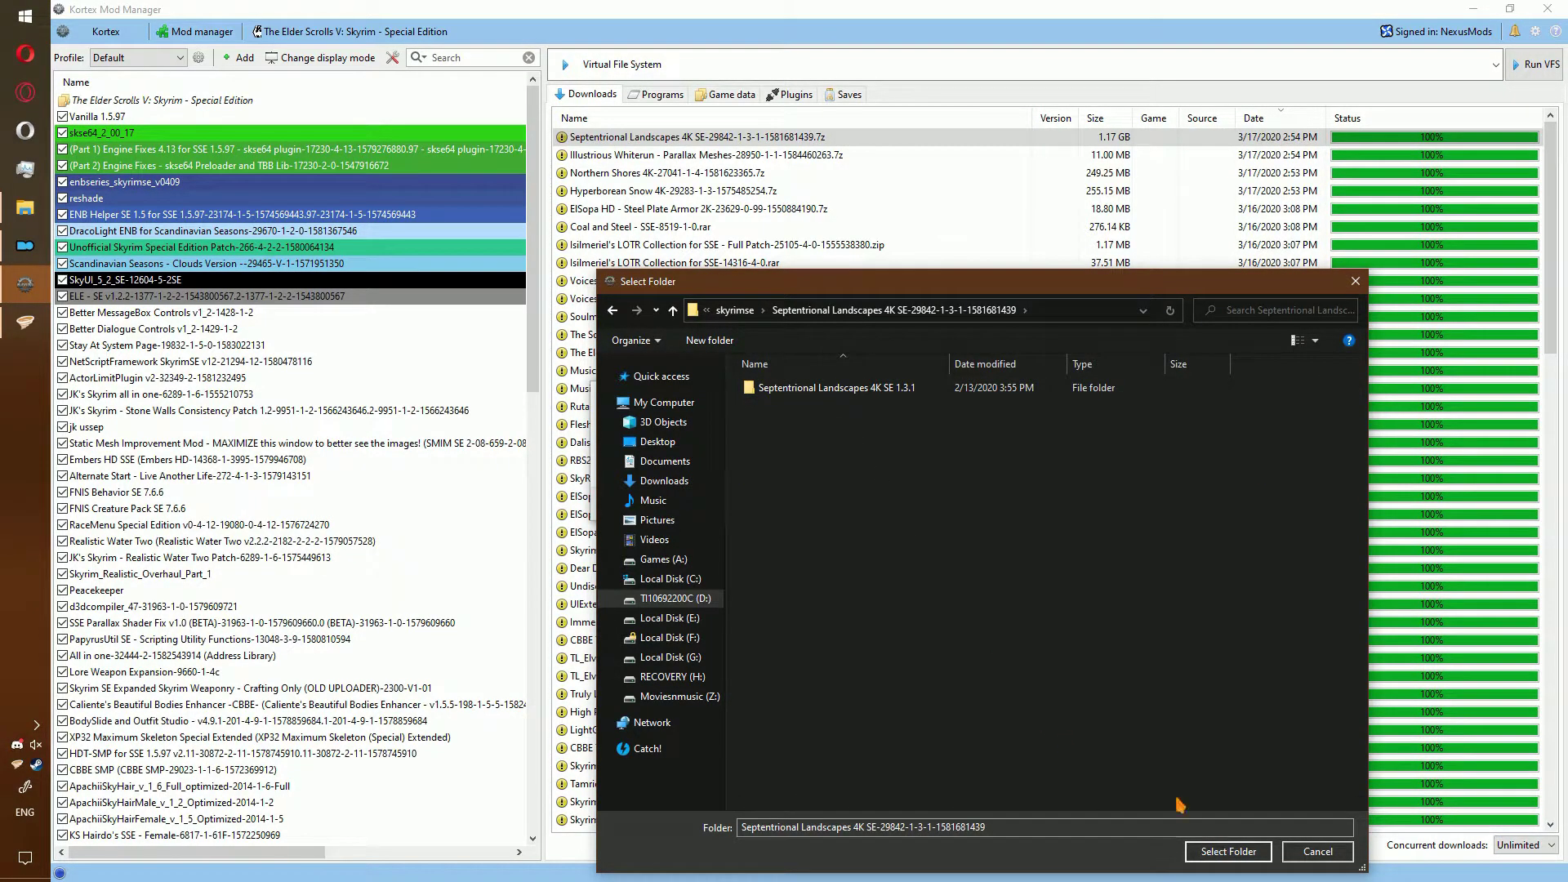
Add Illustrious Whiterun 4K as a new mod from its extracted folder in skyrimse
{"action": "key", "text": "alt+Up"}
{"action": "double_click", "coordinate": [859, 423]}
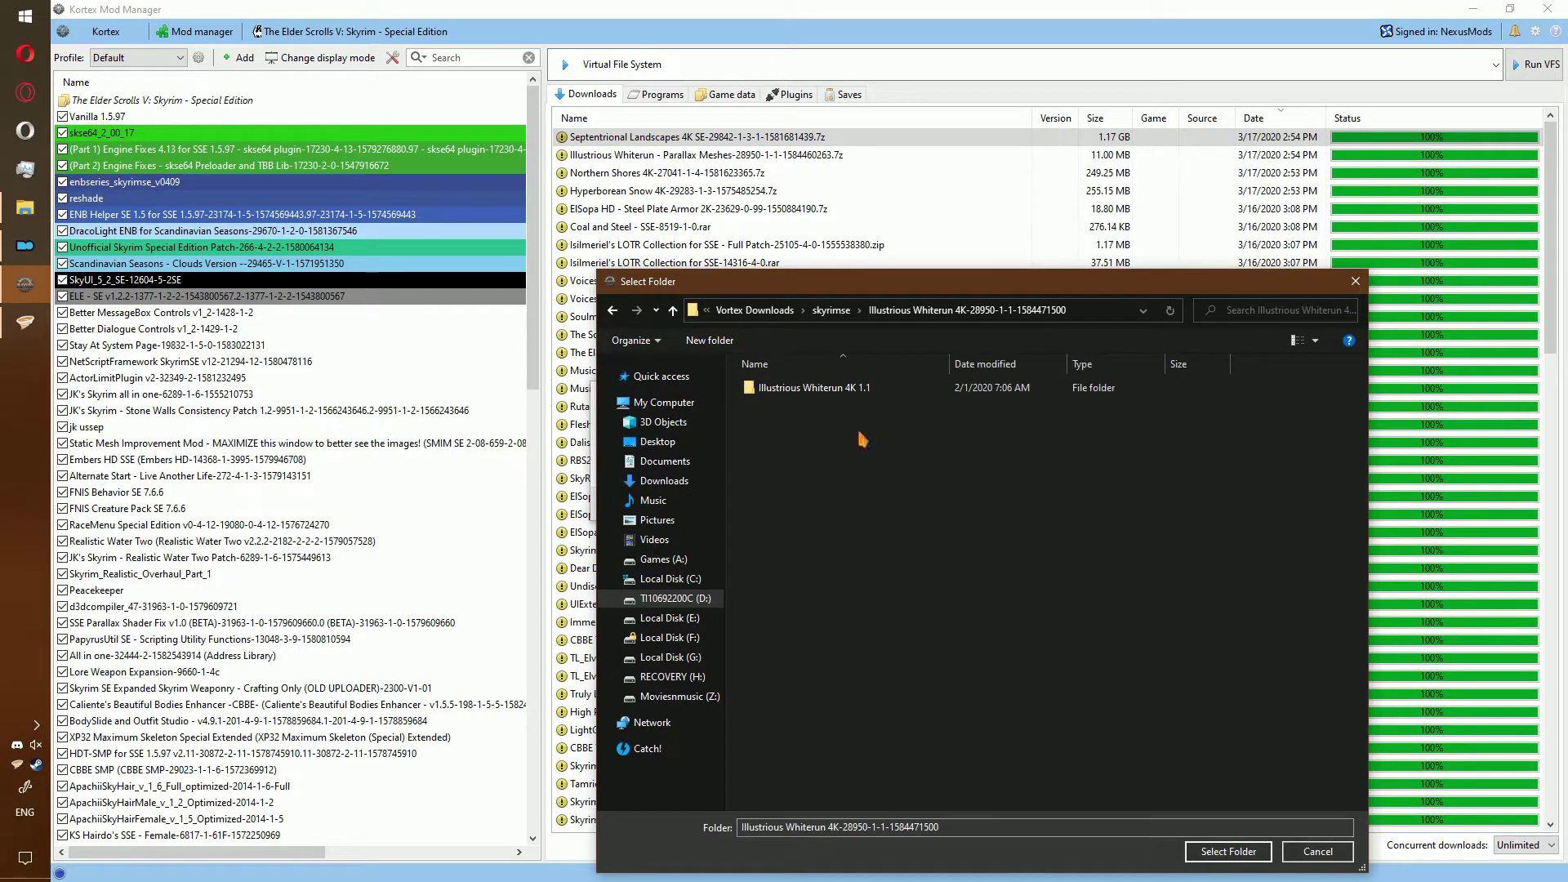
{"action": "left_click", "coordinate": [1228, 851]}
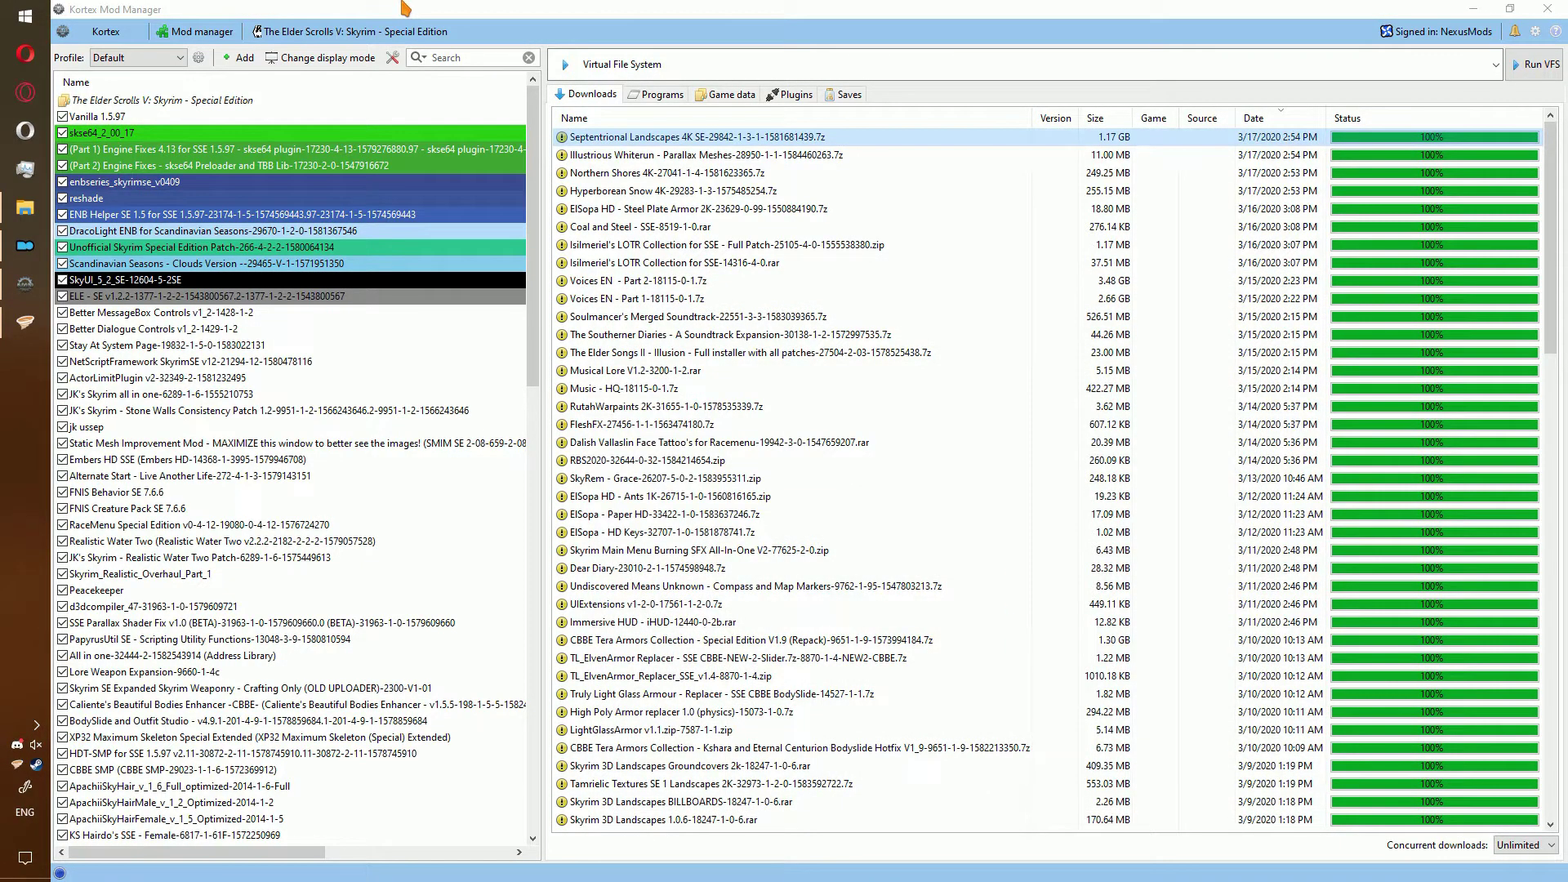
Add Illustrious Whiterun - Parallax Meshes as a new mod from its extracted folder in skyrimse
{"action": "left_click", "coordinate": [242, 57]}
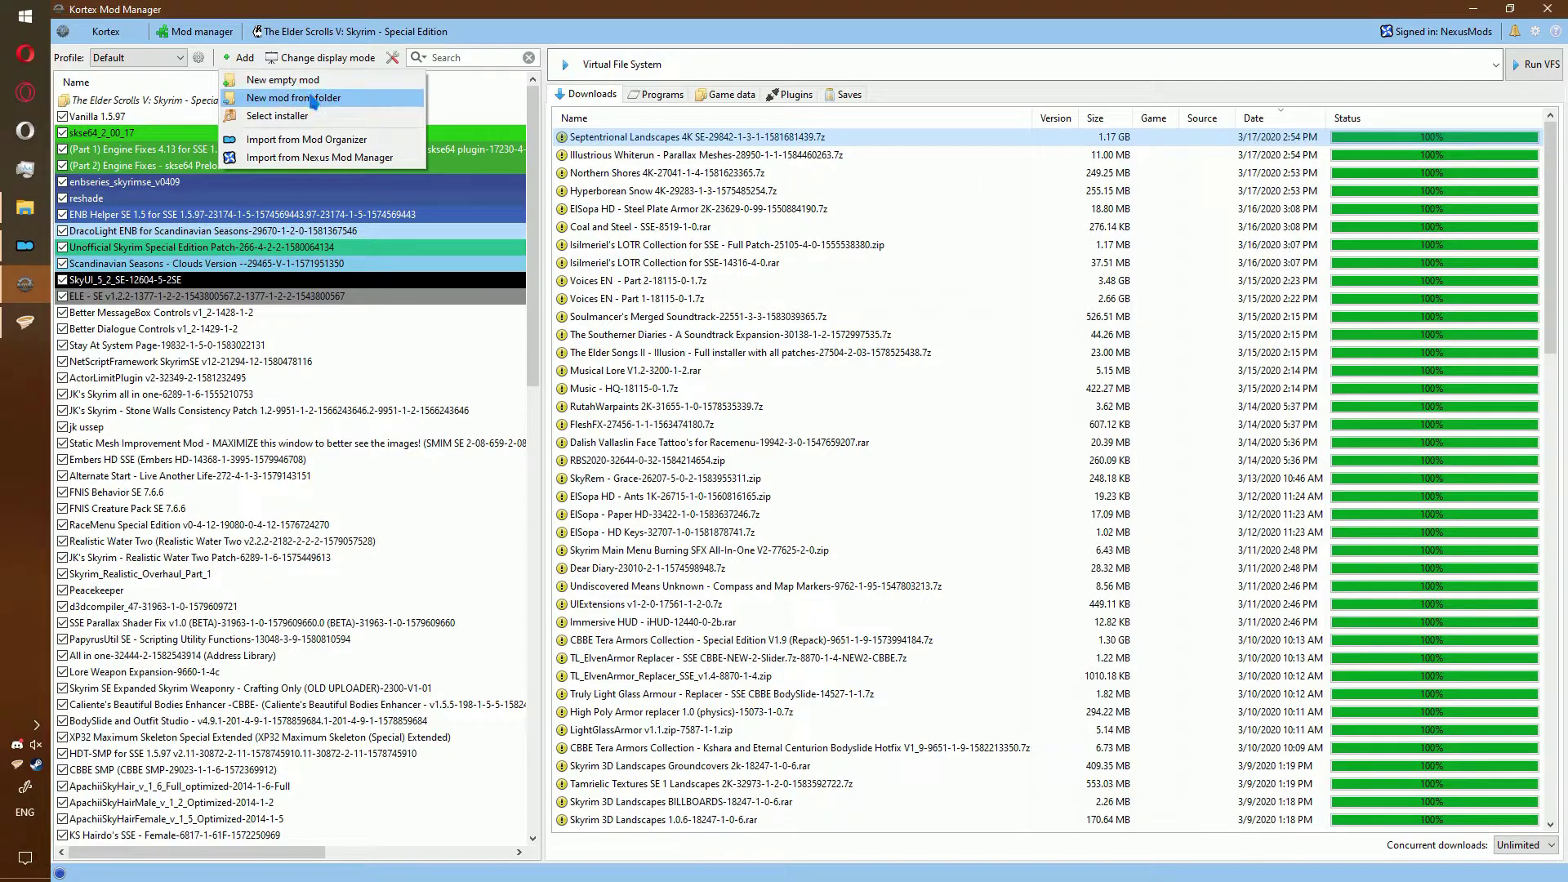
{"action": "left_click", "coordinate": [261, 98]}
{"action": "left_click", "coordinate": [636, 503]}
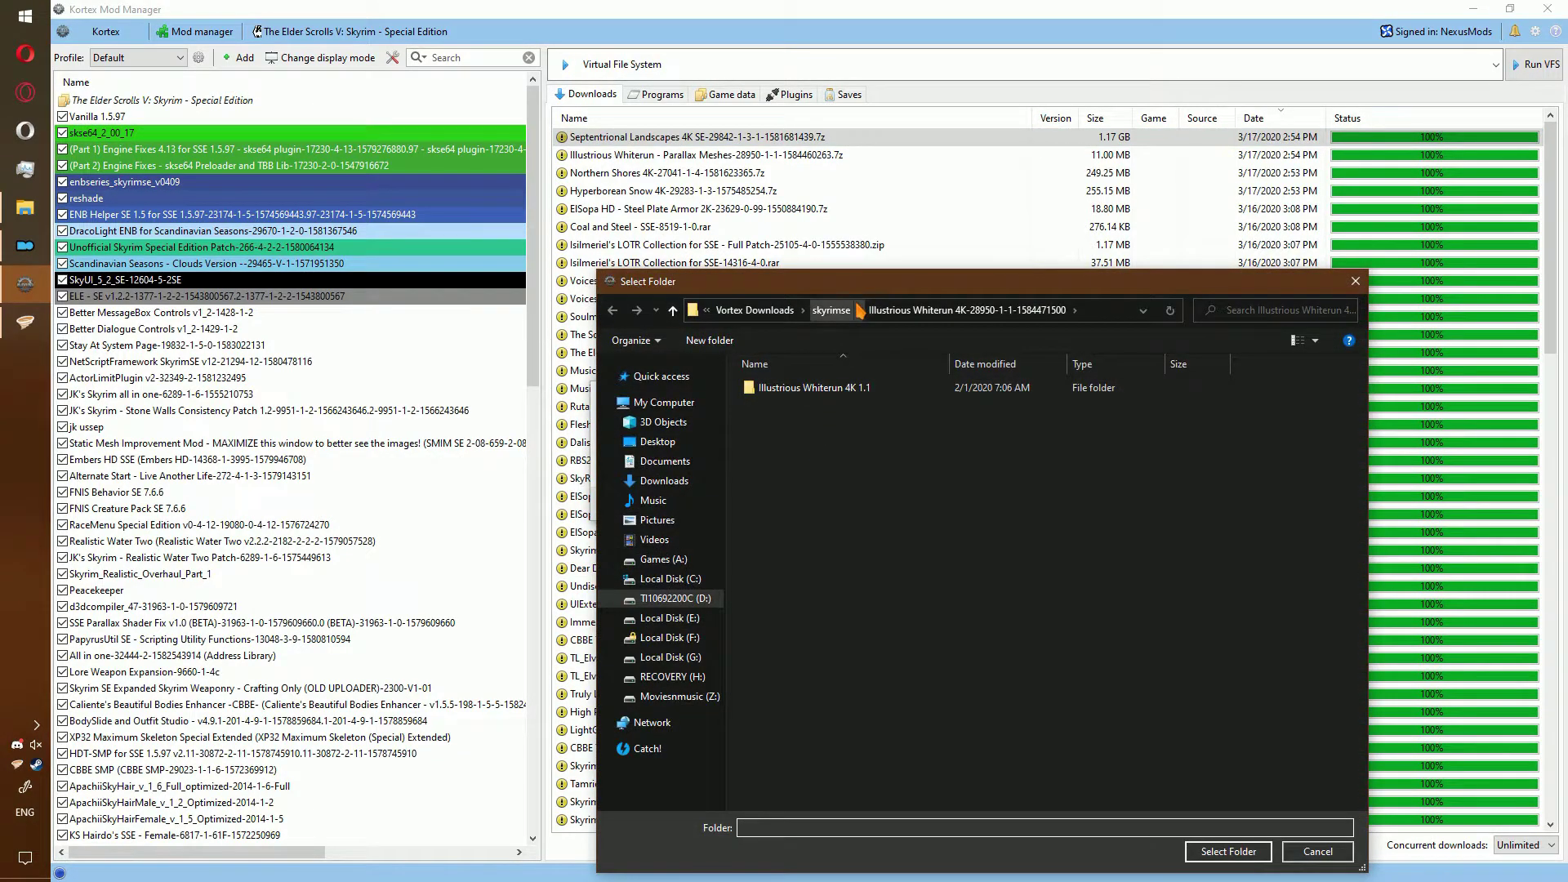
{"action": "left_click", "coordinate": [829, 310]}
{"action": "double_click", "coordinate": [866, 405]}
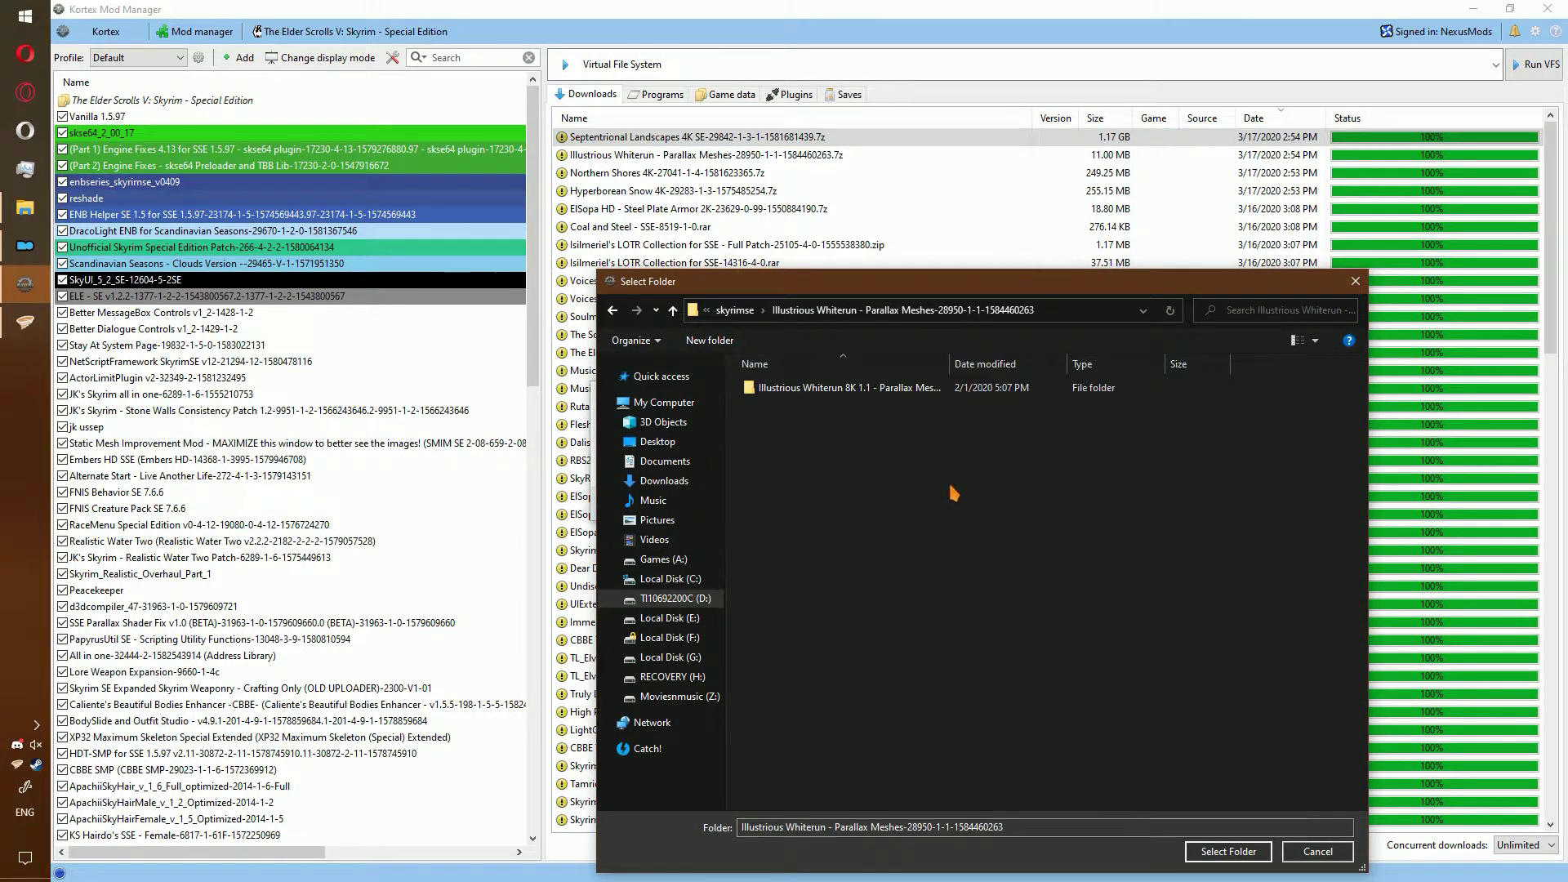
{"action": "left_click", "coordinate": [1222, 852]}
{"action": "left_click", "coordinate": [1001, 529]}
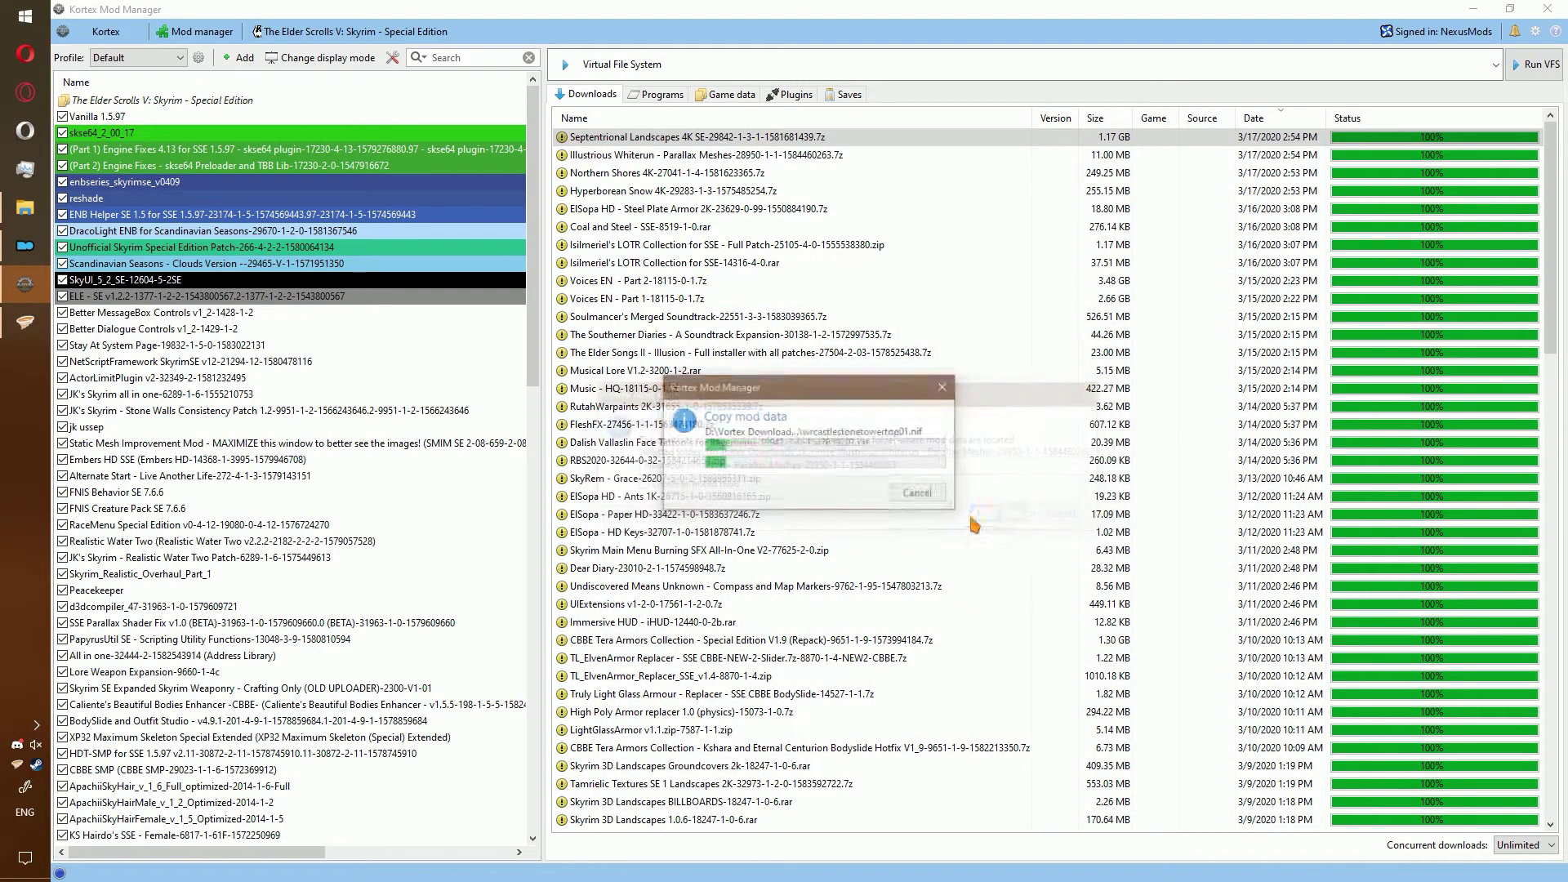
Rename the Northern Shores 4K 1.4 folder in that mod's files location to data and check its contents
{"action": "right_click", "coordinate": [187, 753]}
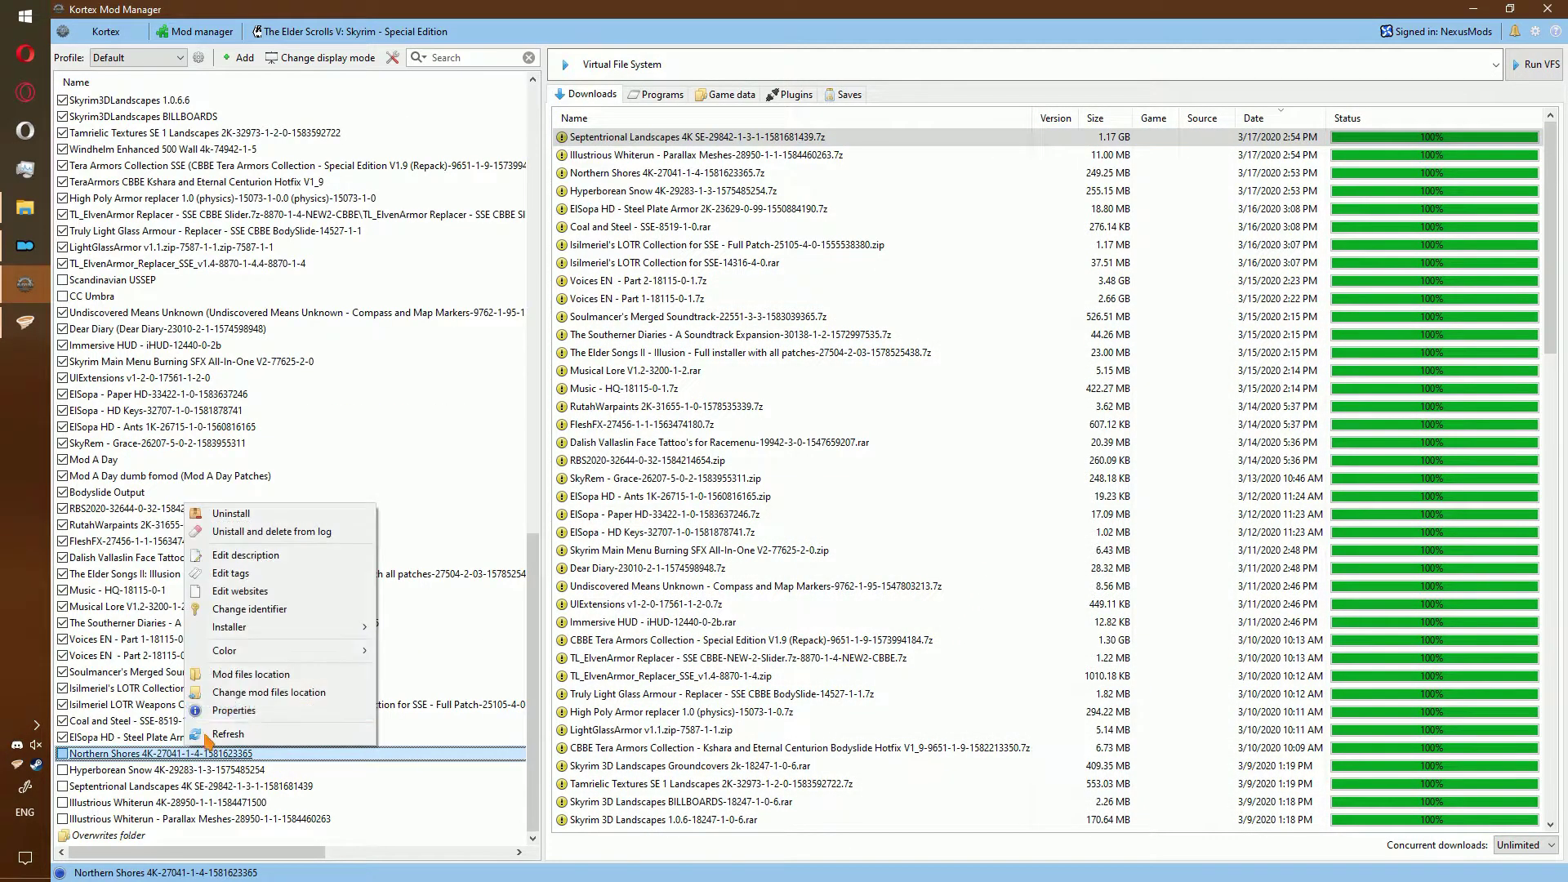
{"action": "left_click", "coordinate": [208, 679]}
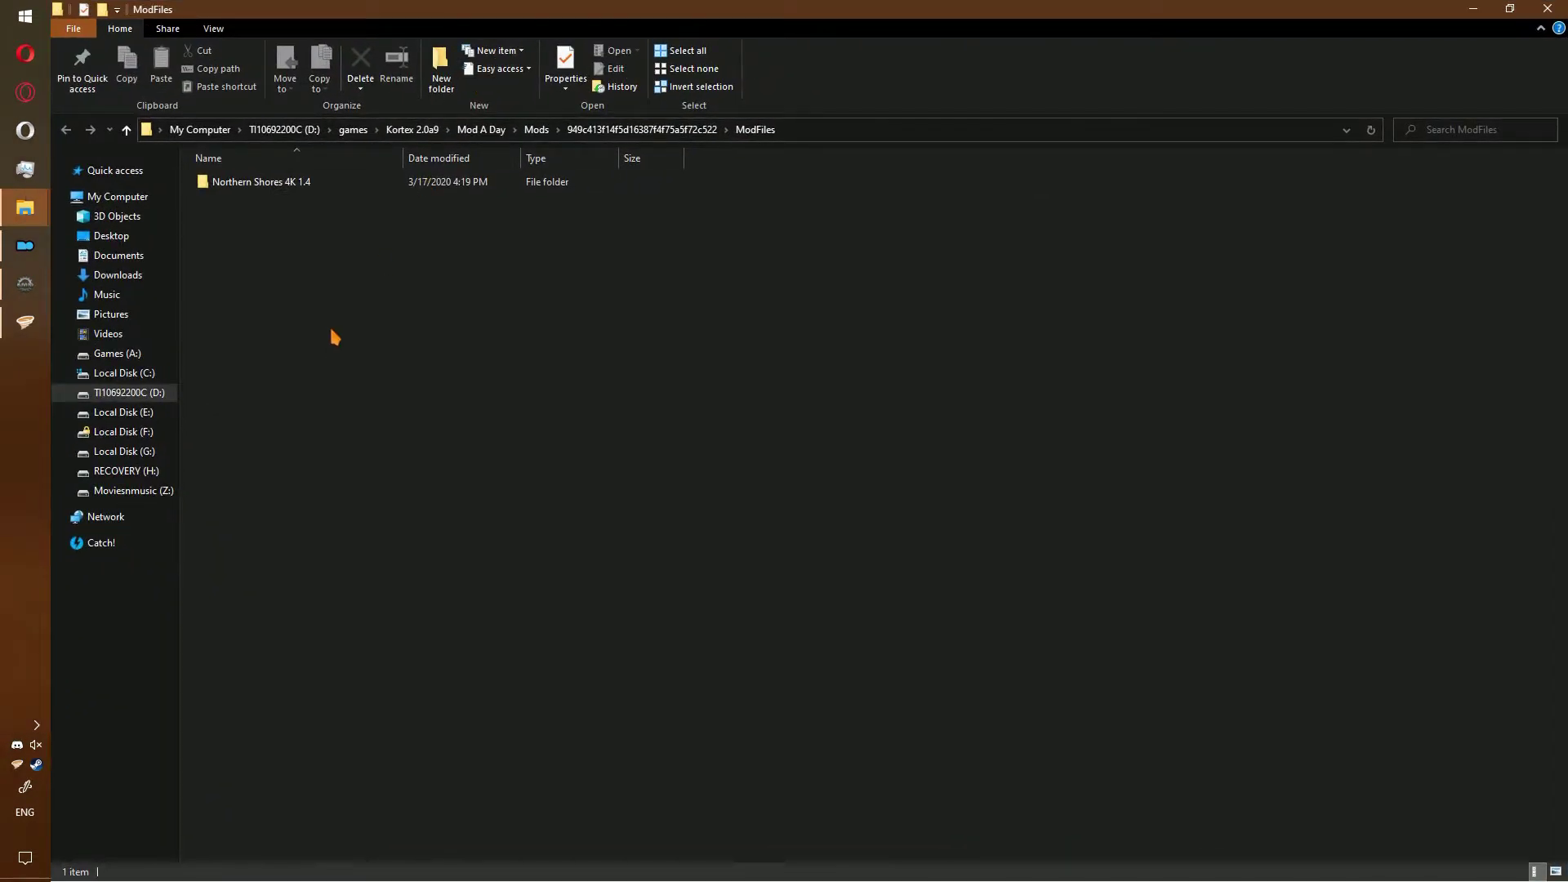
{"action": "left_click", "coordinate": [285, 183]}
{"action": "key", "text": "F2"}
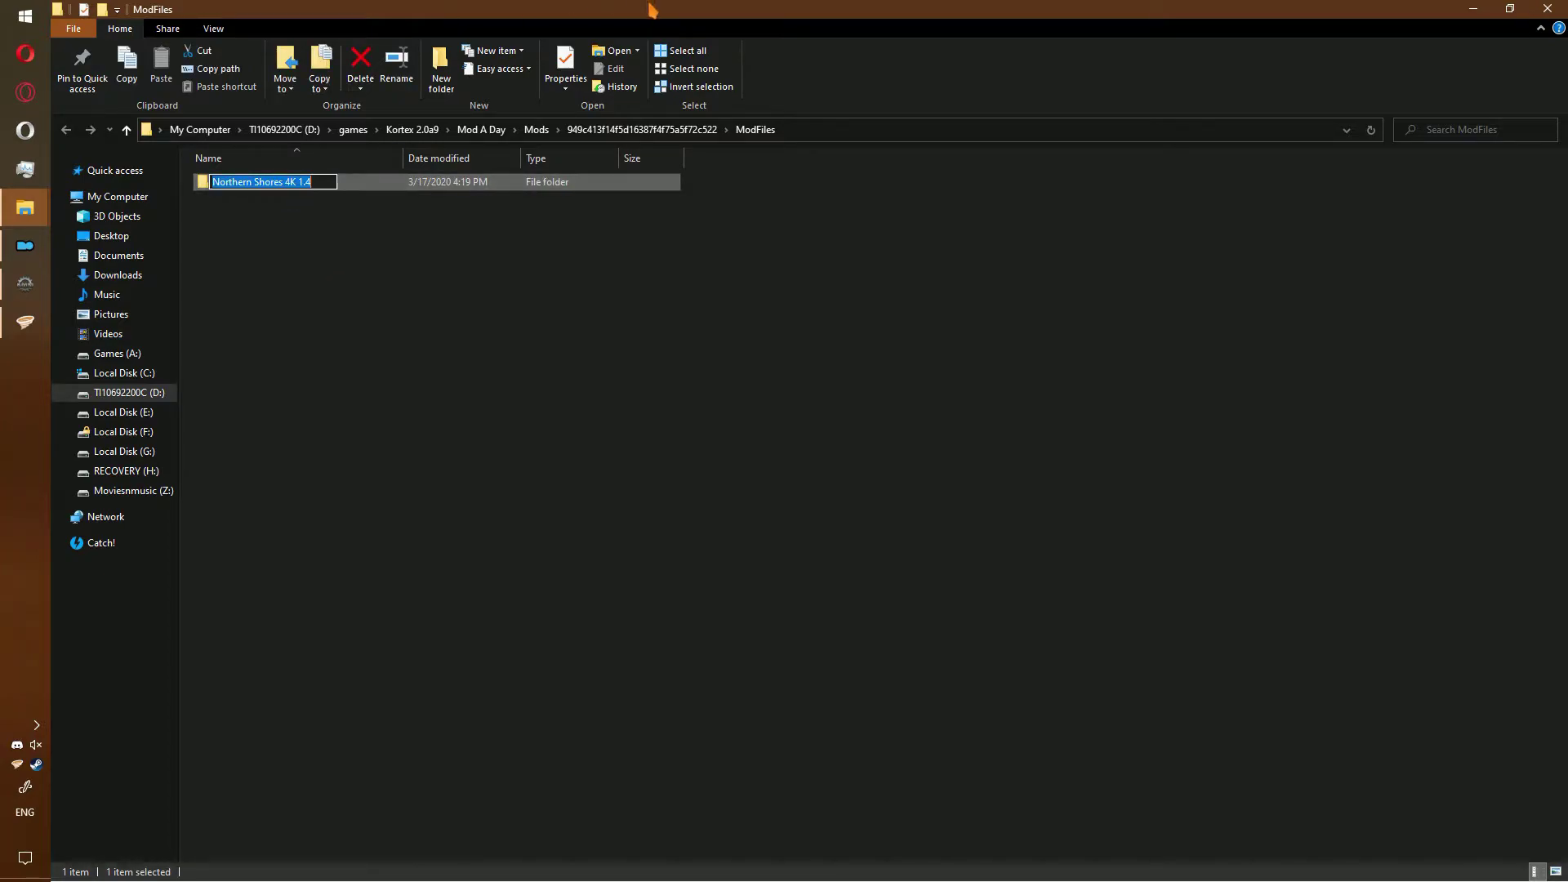
{"action": "key", "text": "Return"}
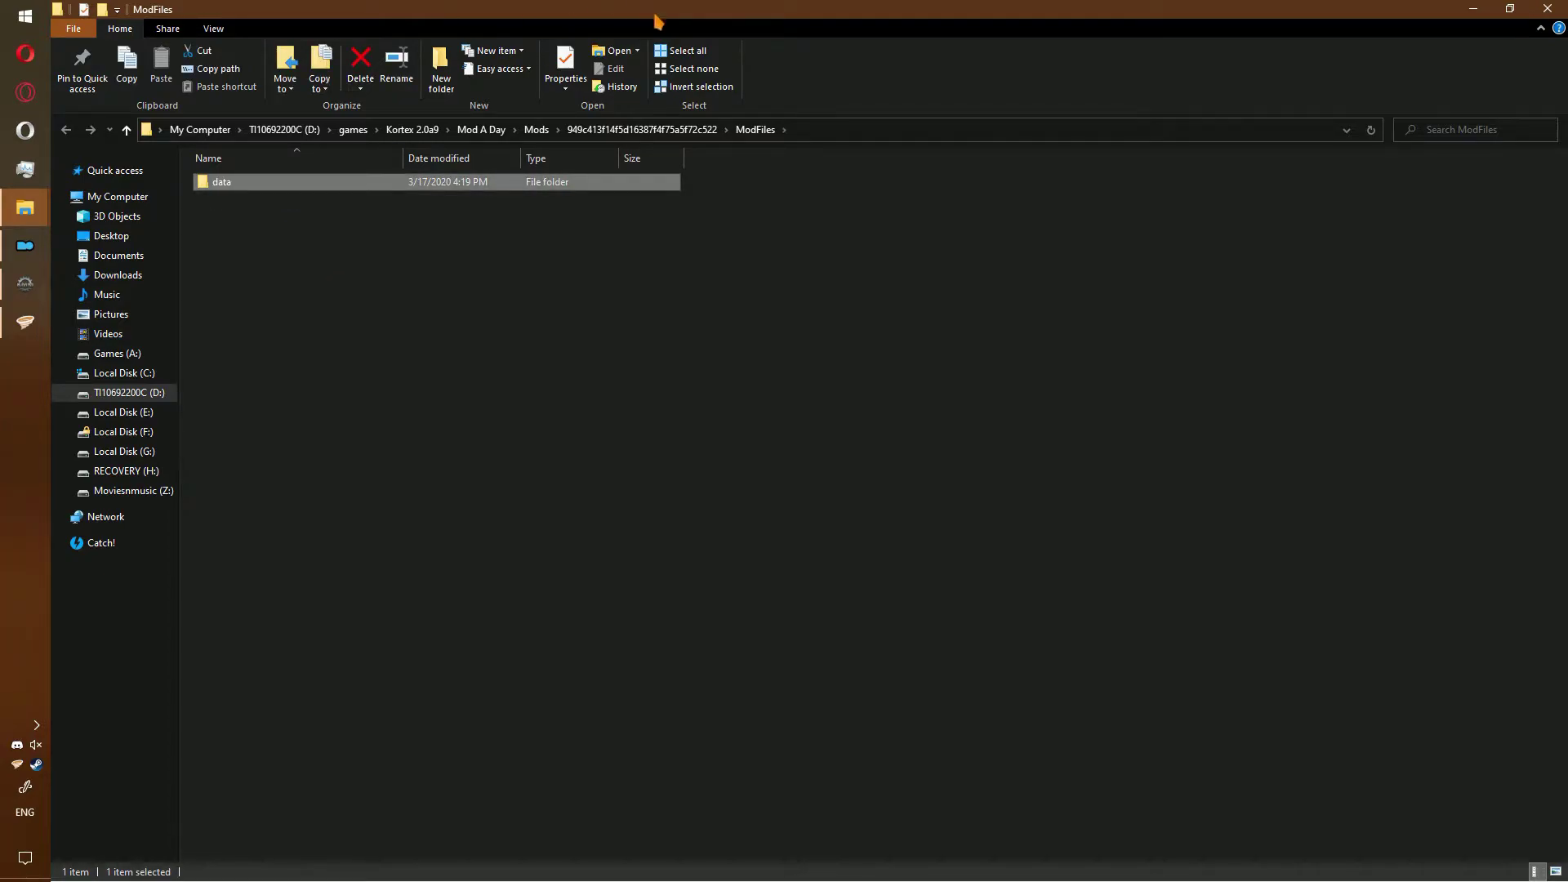
{"action": "double_click", "coordinate": [668, 188]}
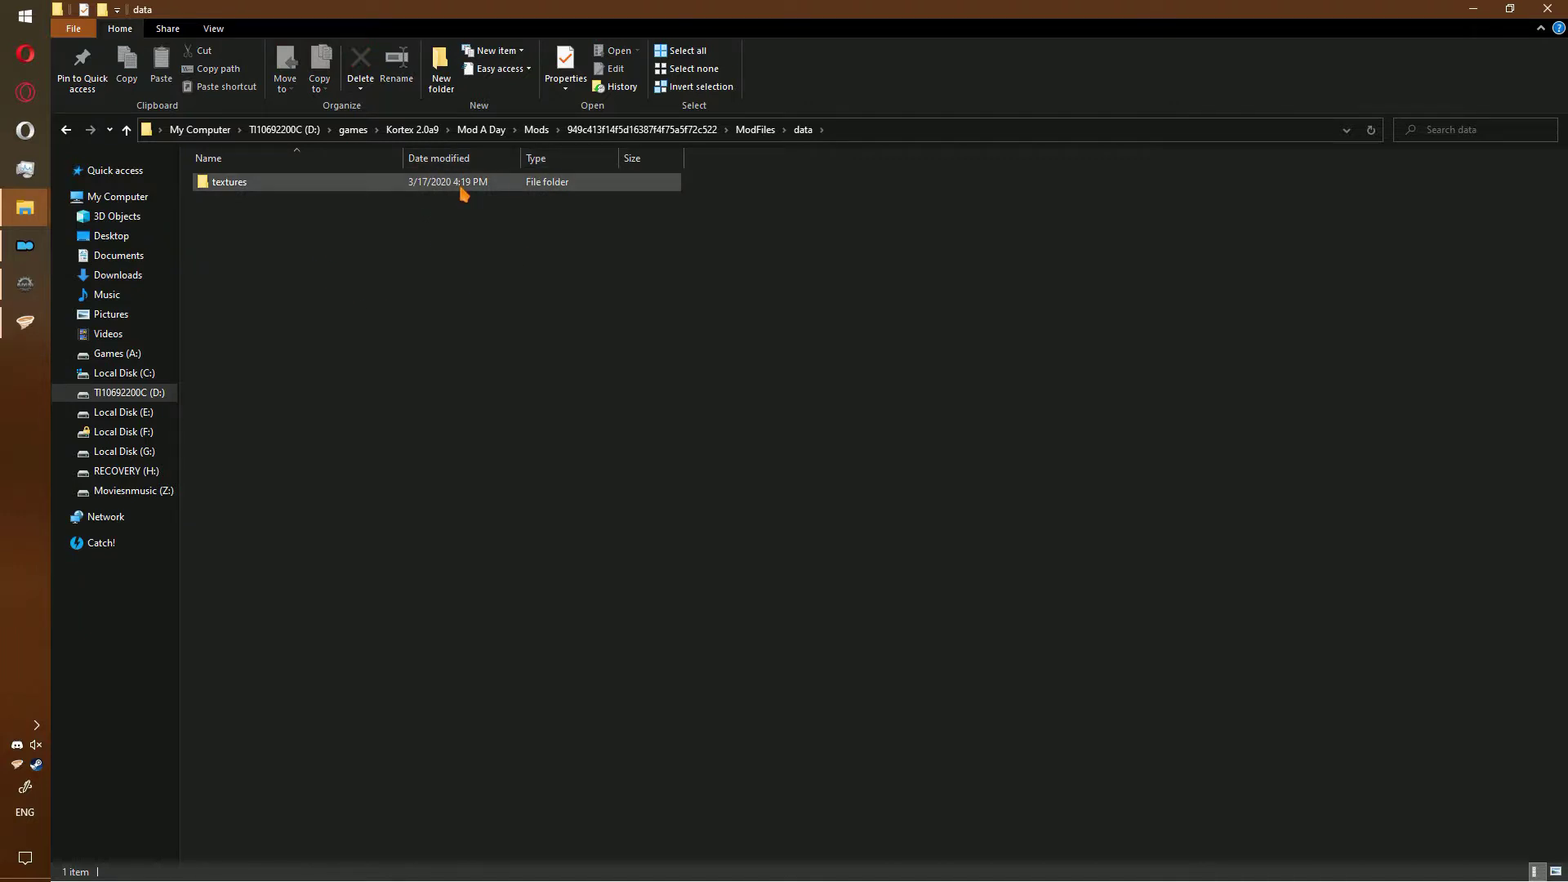
Rename the Hyperborean Snow 4K 1.3 folder in that mod's files location to data
{"action": "key", "text": "alt+Tab"}
{"action": "left_click", "coordinate": [176, 769]}
{"action": "right_click", "coordinate": [176, 767]}
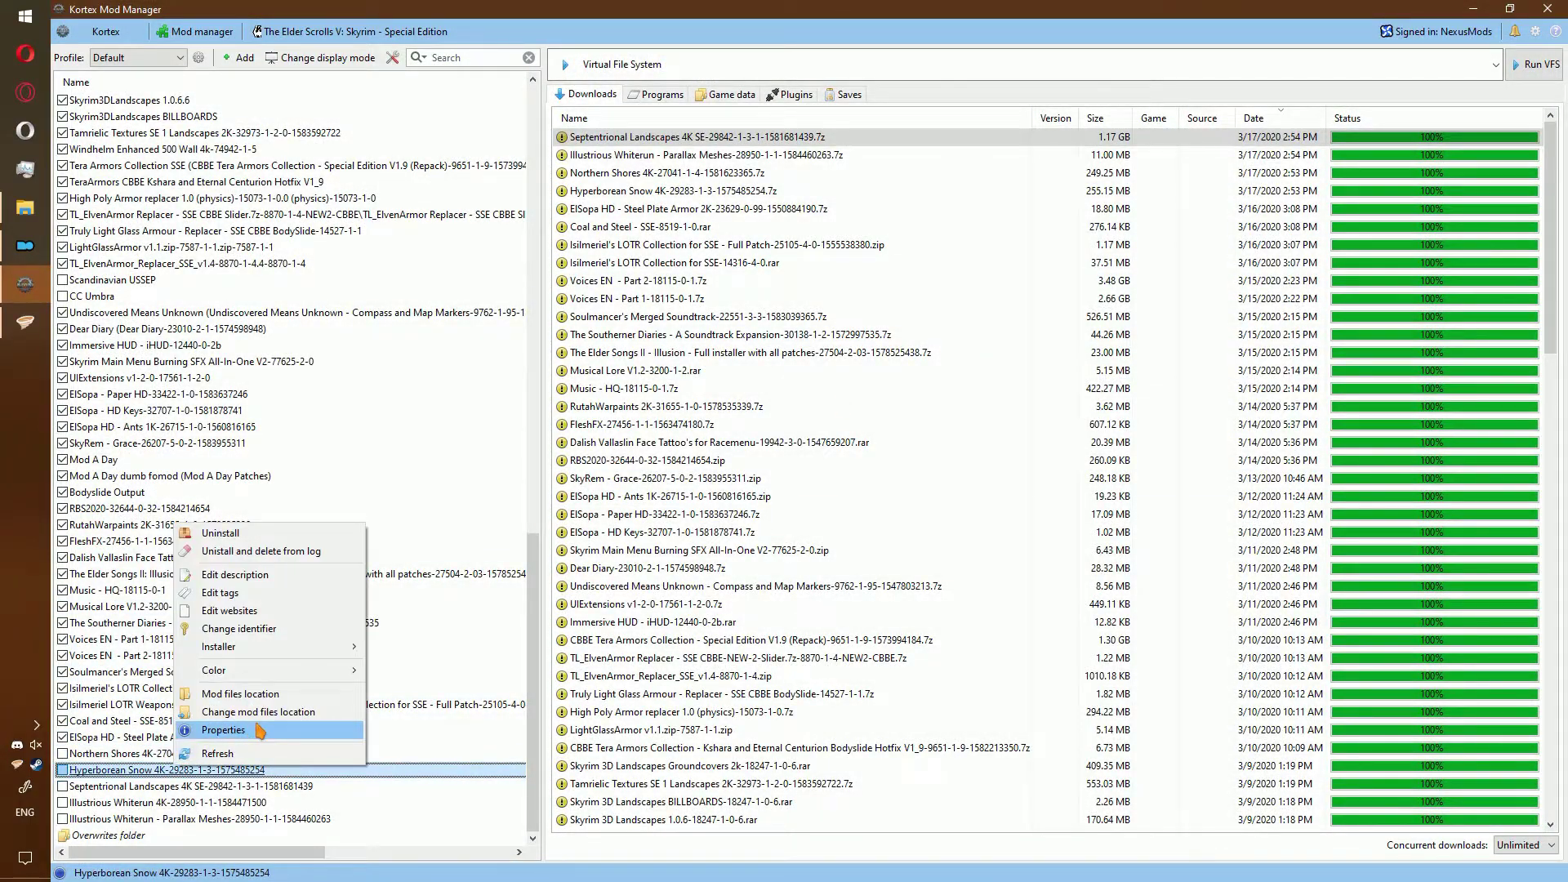
{"action": "left_click", "coordinate": [233, 694]}
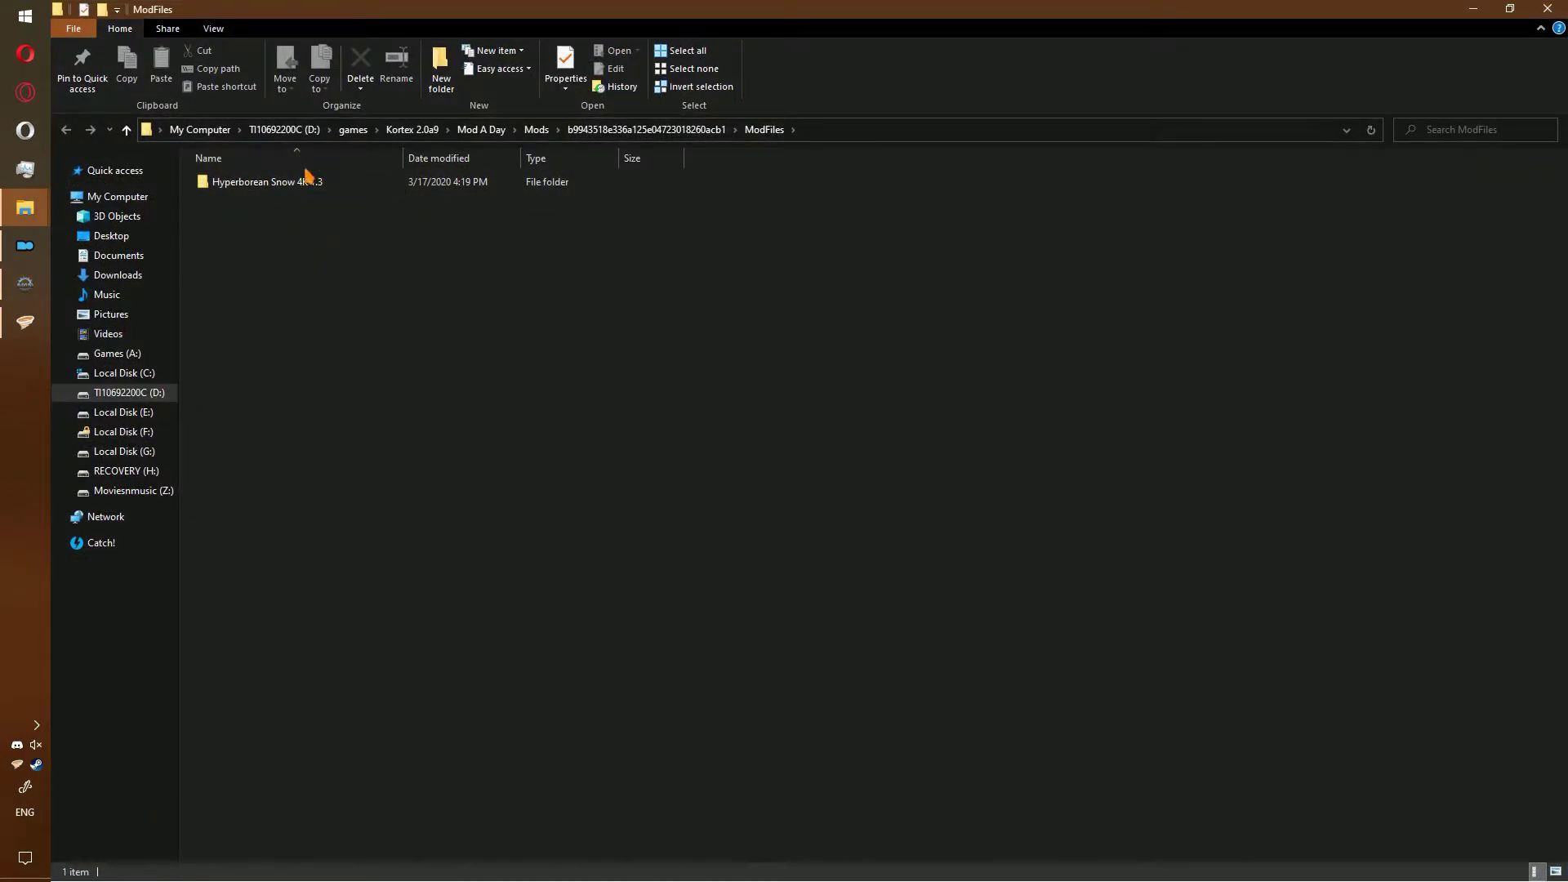
{"action": "left_click", "coordinate": [318, 187]}
{"action": "key", "text": "F2"}
{"action": "type", "text": "d"}
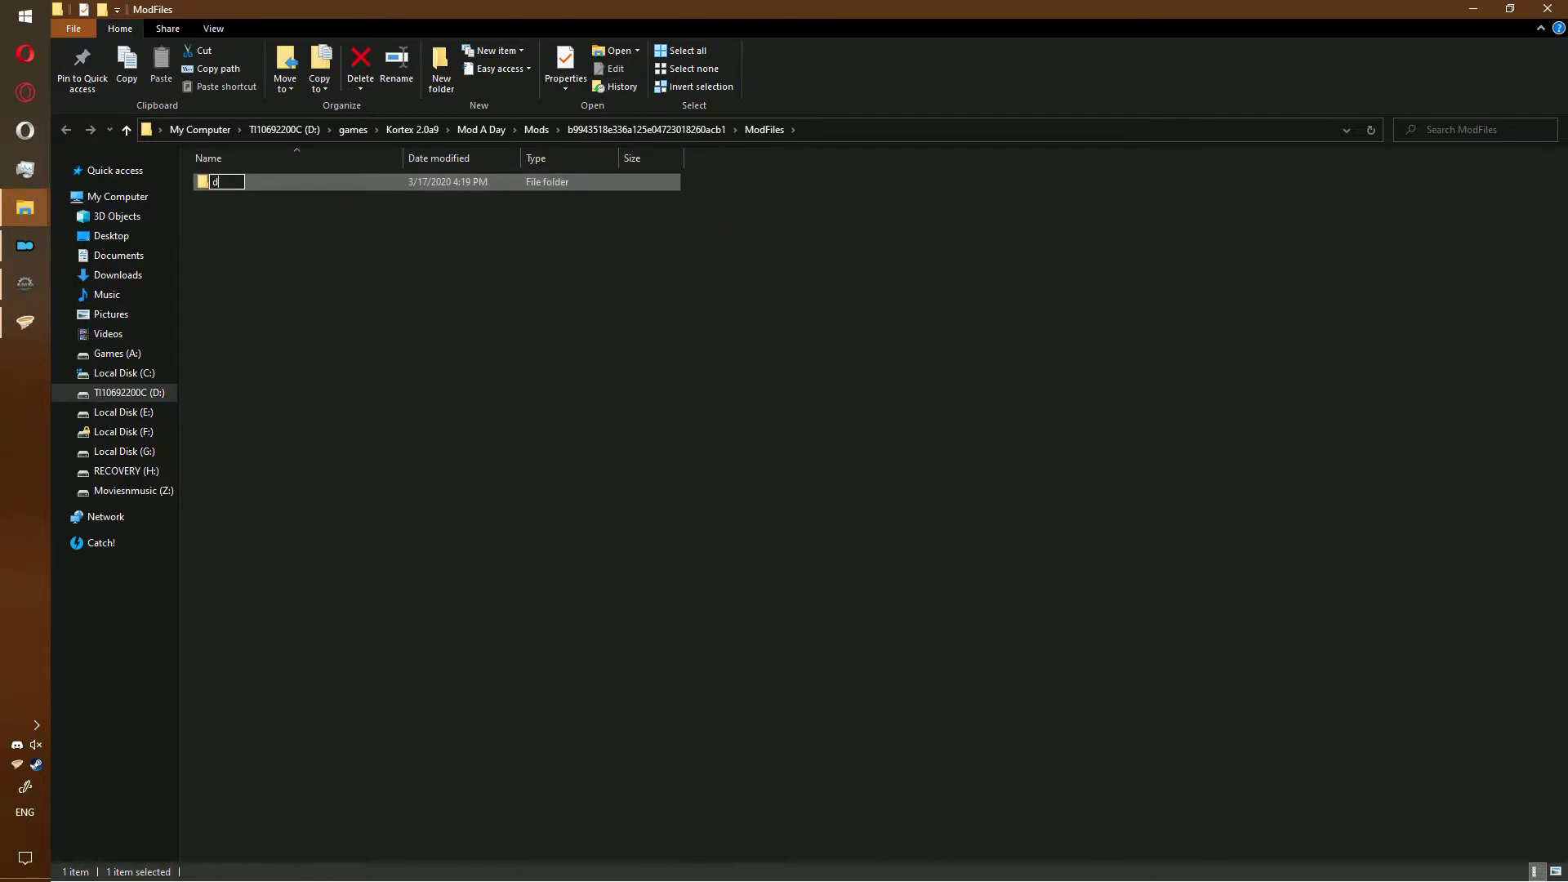
{"action": "type", "text": "ata"}
{"action": "key", "text": "Return"}
{"action": "key", "text": "alt+F4"}
Rename the inner folder in the files location of Septentrional Landscapes 4K SE to data
{"action": "right_click", "coordinate": [290, 790]}
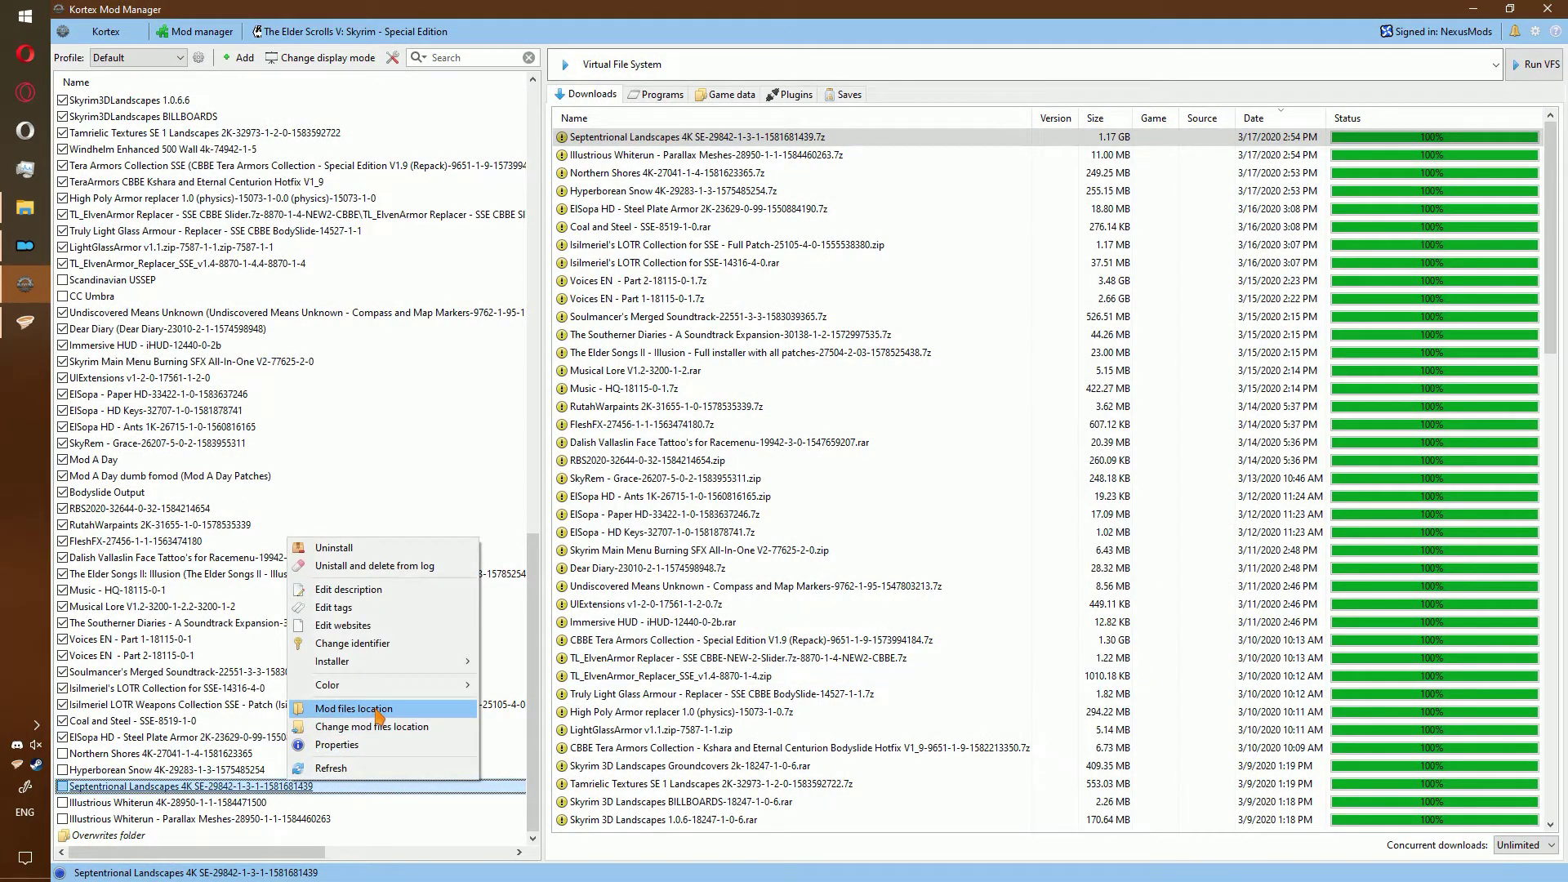
{"action": "left_click", "coordinate": [335, 707]}
{"action": "left_click", "coordinate": [281, 184]}
{"action": "key", "text": "F2"}
{"action": "type", "text": "data"}
{"action": "key", "text": "Return"}
{"action": "key", "text": "alt+F4"}
Rename the inner folder in the files location of Illustrious Whiterun 4K to data
{"action": "right_click", "coordinate": [243, 802]}
{"action": "left_click", "coordinate": [298, 669]}
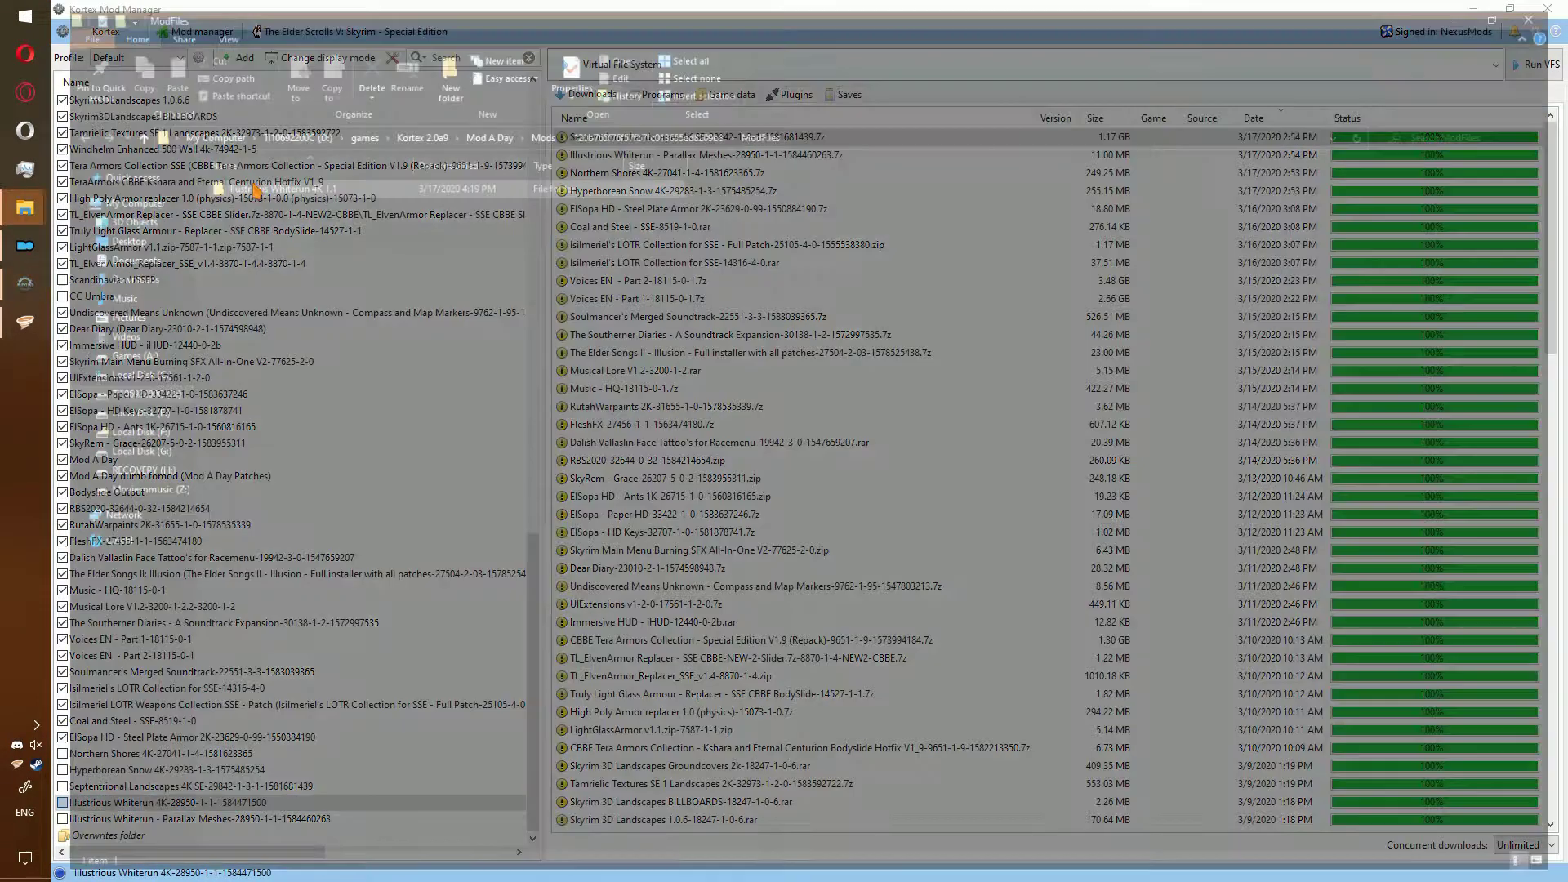
{"action": "key", "text": "F2"}
{"action": "type", "text": "data"}
{"action": "key", "text": "Return"}
{"action": "key", "text": "alt+F4"}
Rename the inner folder in the files location of Illustrious Whiterun - Parallax Meshes to data
{"action": "right_click", "coordinate": [245, 818]}
{"action": "left_click", "coordinate": [294, 764]}
{"action": "key", "text": "F2"}
{"action": "type", "text": "data"}
{"action": "key", "text": "Return"}
{"action": "key", "text": "alt+F4"}
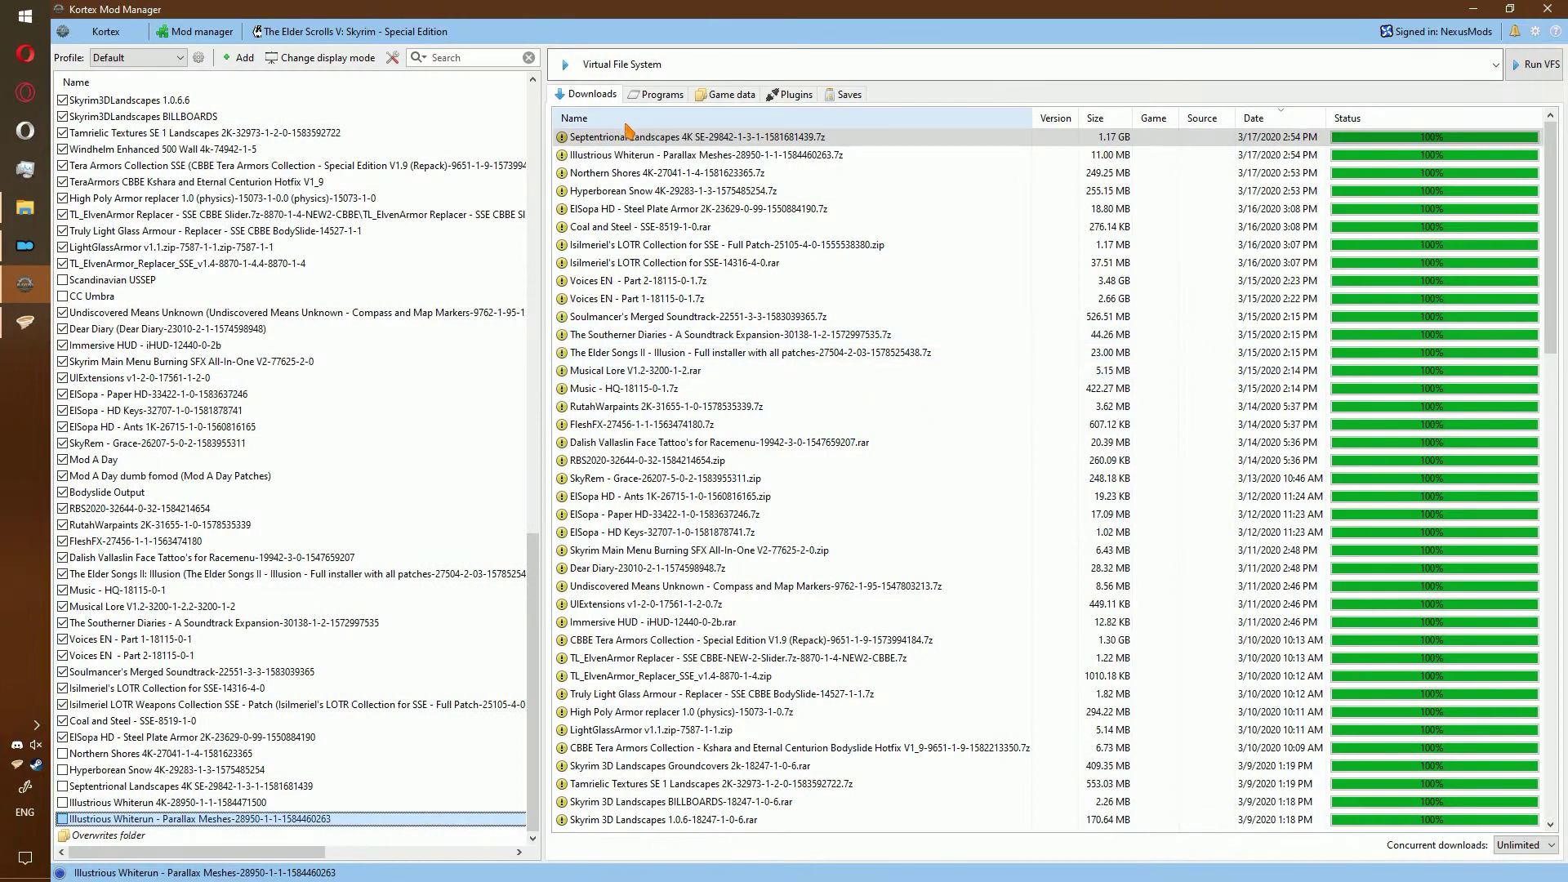
Enable the five newly added mods from Northern Shores 4K through Illustrious Whiterun - Parallax Meshes and show the game data
{"action": "left_click", "coordinate": [62, 753]}
{"action": "left_click", "coordinate": [63, 769]}
{"action": "left_click", "coordinate": [63, 785]}
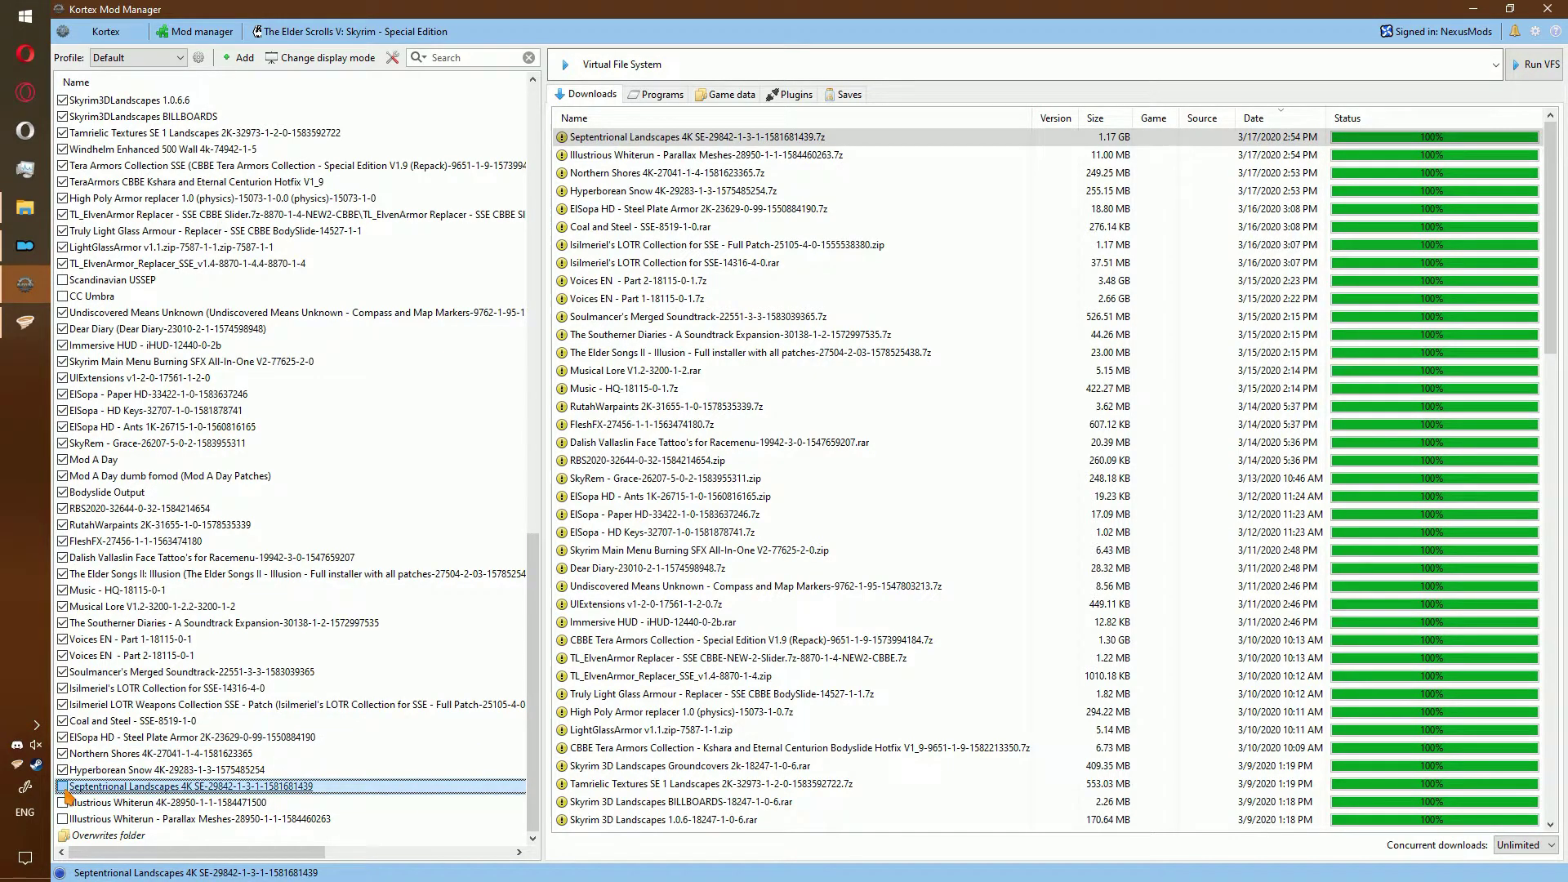
{"action": "left_click", "coordinate": [63, 802]}
{"action": "left_click", "coordinate": [63, 818]}
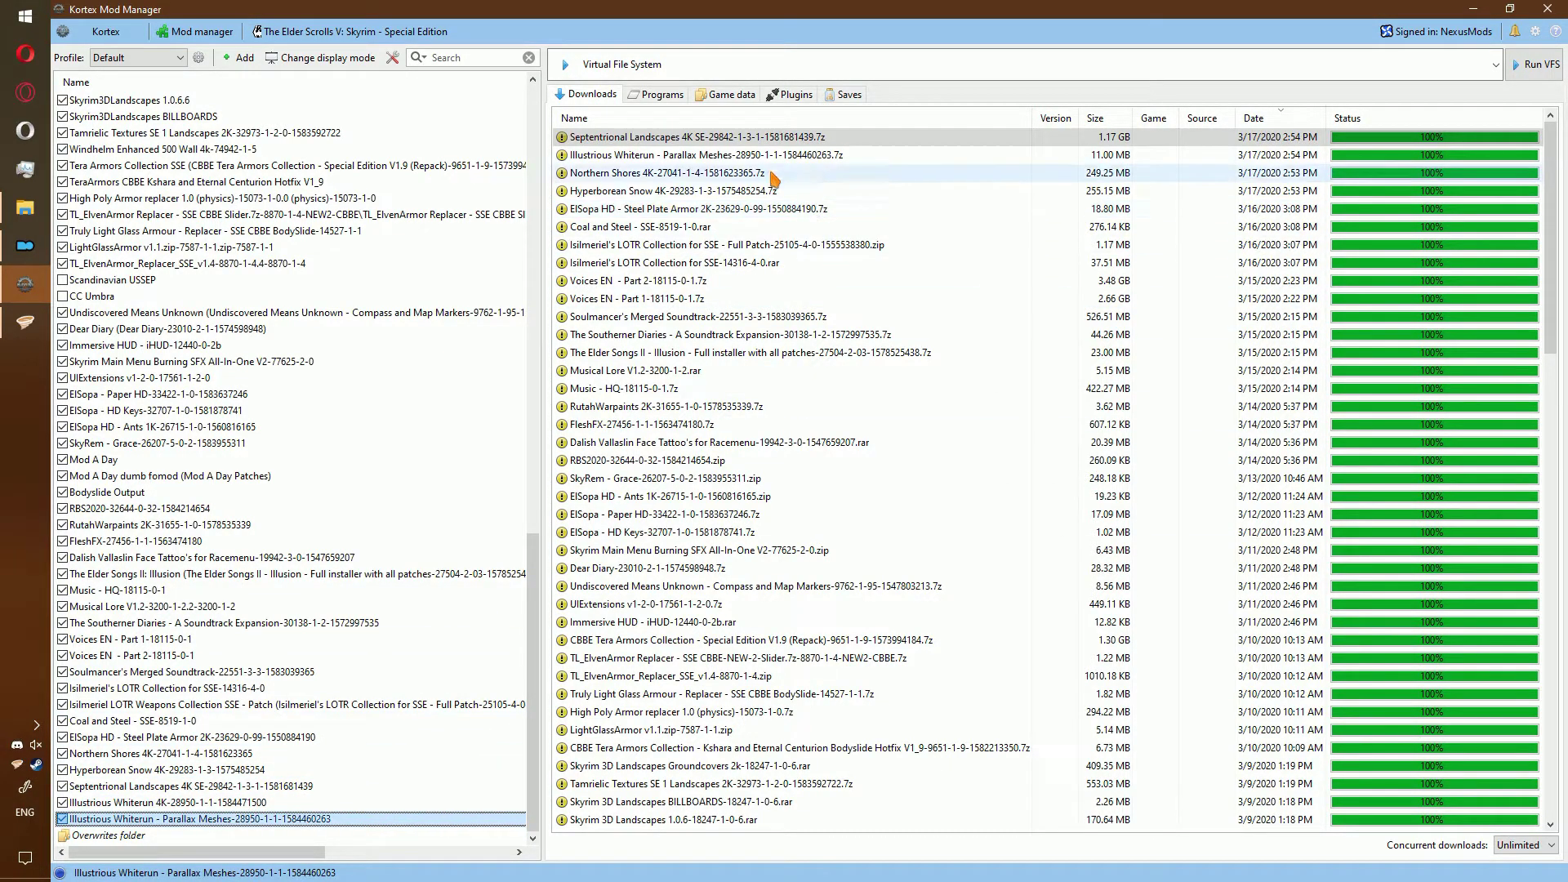
{"action": "left_click", "coordinate": [725, 94]}
In Vortex, enable the five mods from Illustrious Whiterun 4K through Hyperborean Snow 4K, accepting the newer file for the FNIS Data changes
{"action": "right_click", "coordinate": [342, 397]}
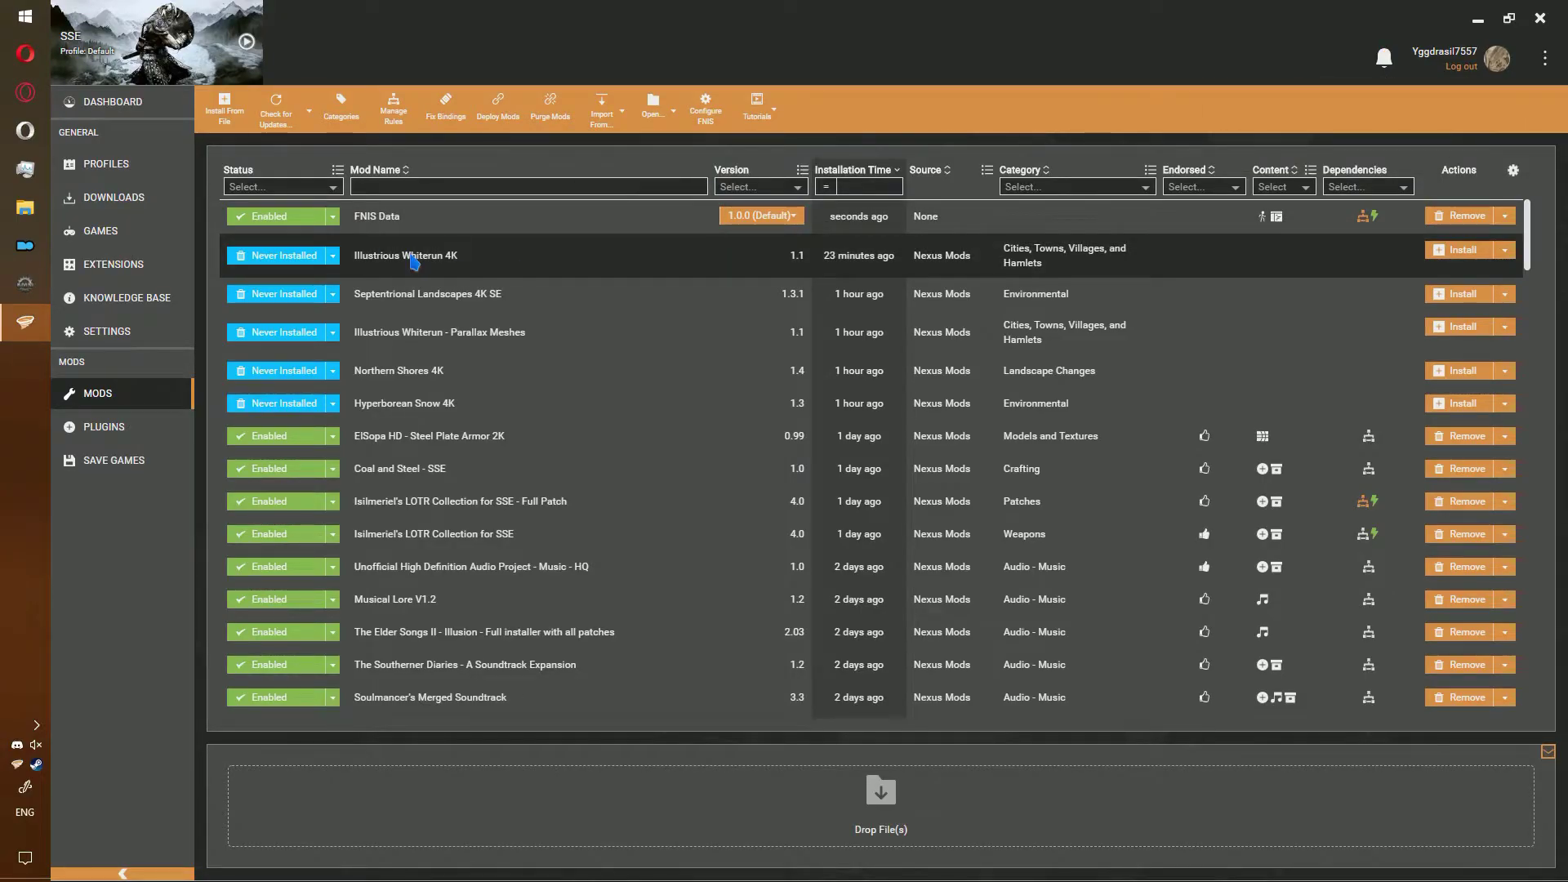
{"action": "left_click", "coordinate": [434, 392], "text": "shift"}
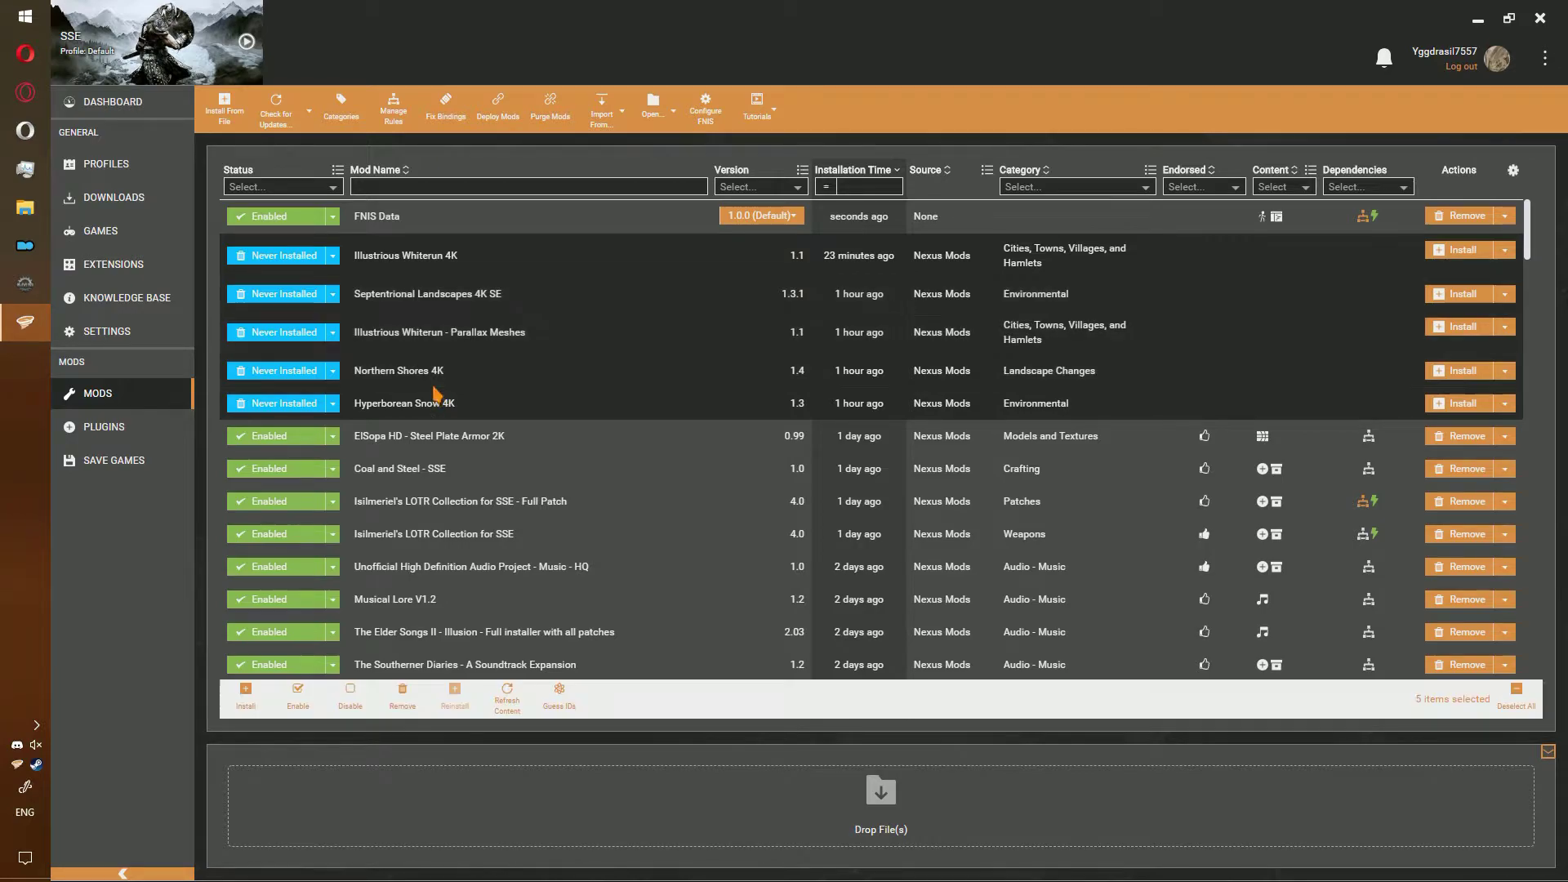
{"action": "left_click", "coordinate": [298, 699]}
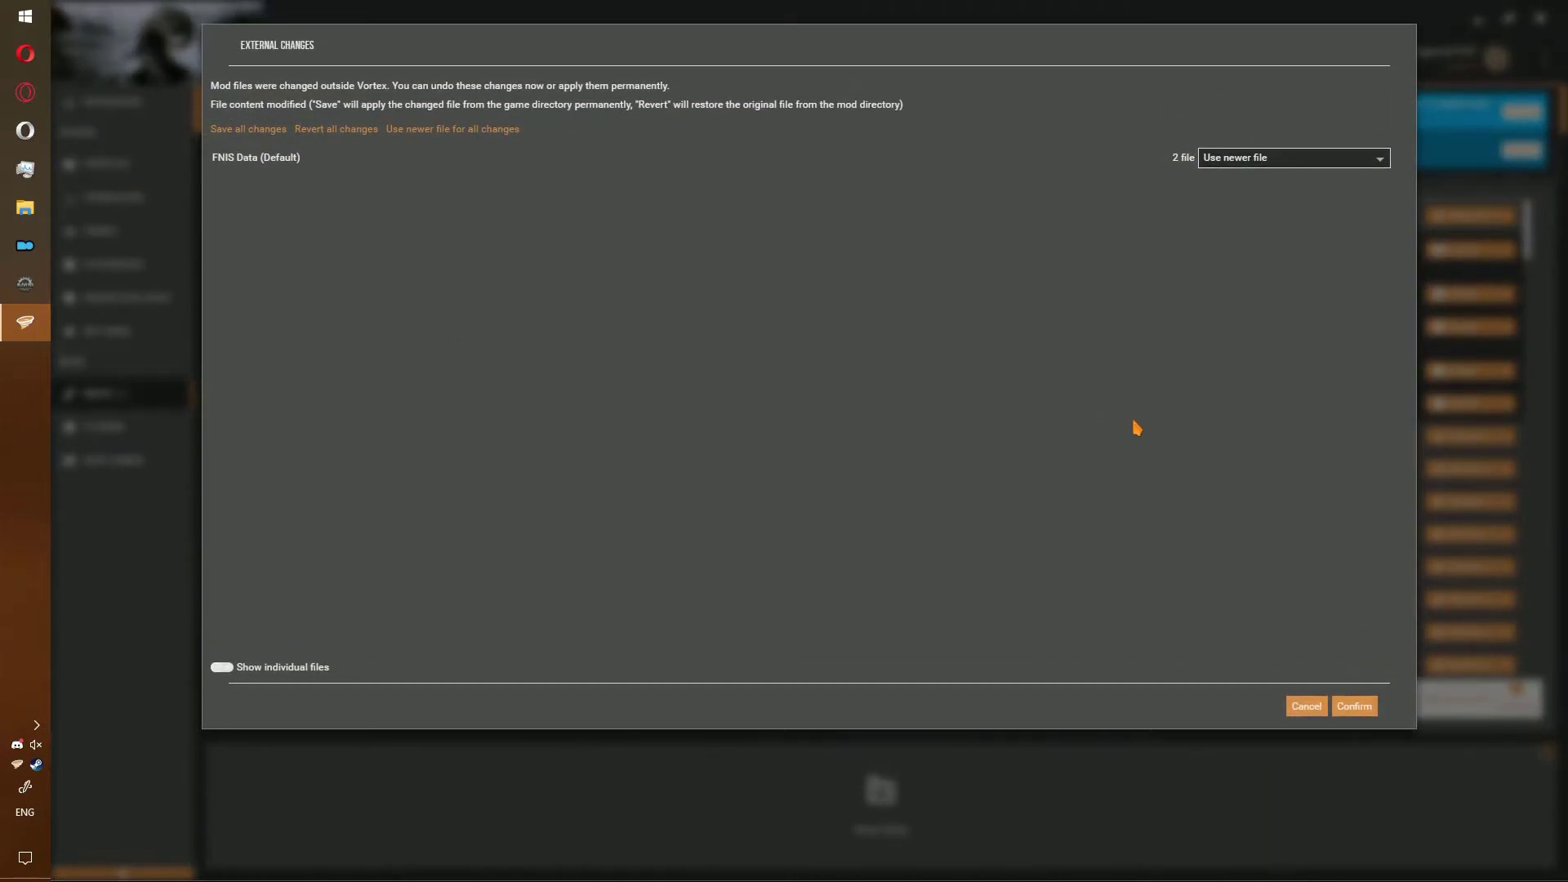
{"action": "left_click", "coordinate": [1354, 705]}
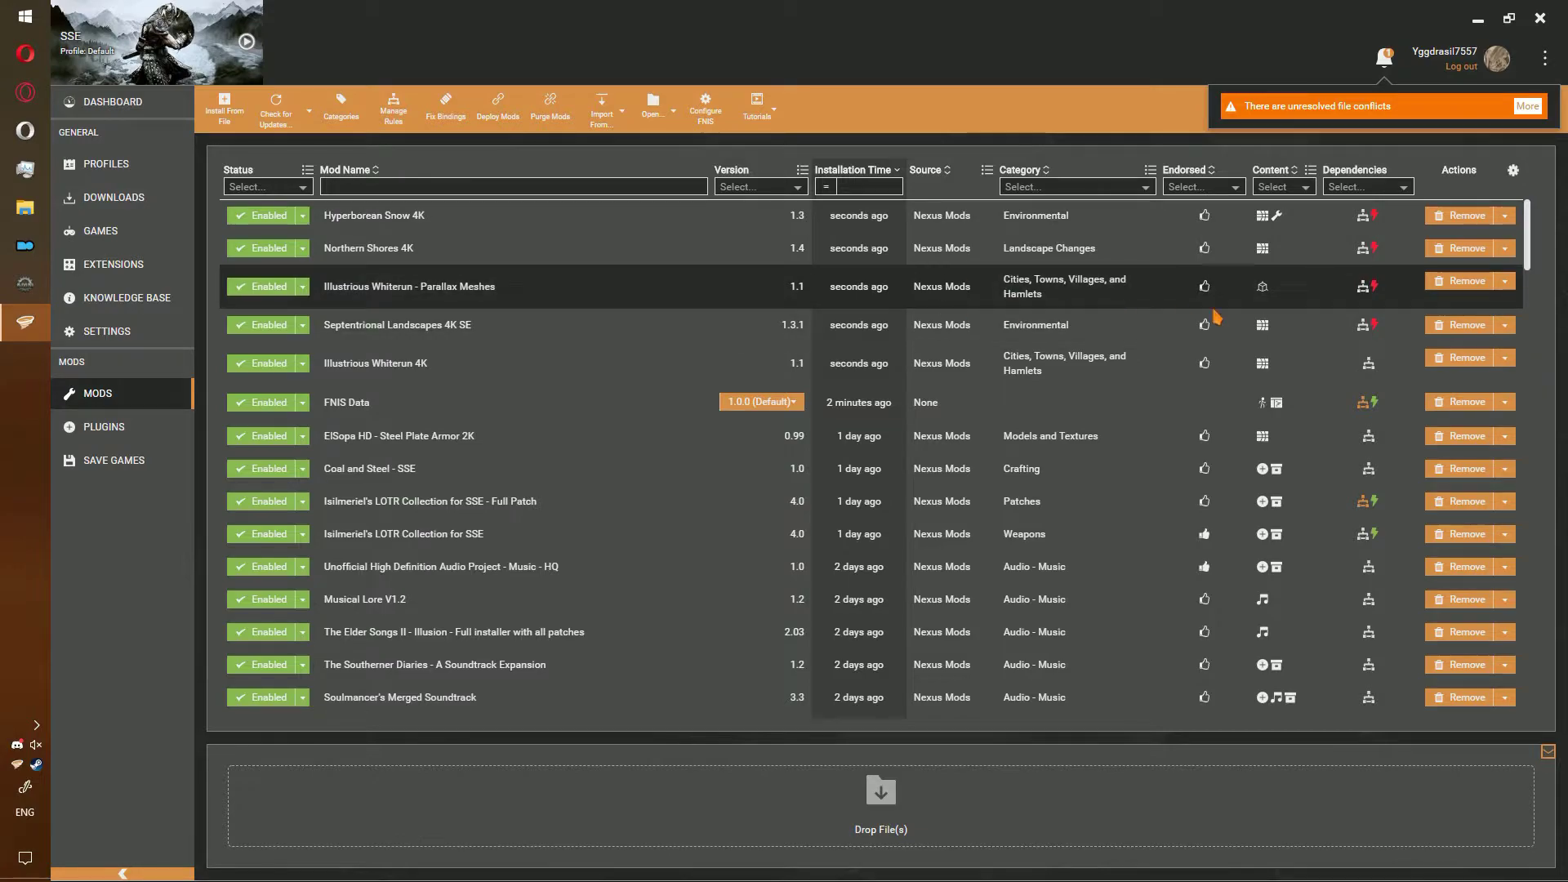
Set Illustrious Whiterun - Parallax Meshes to load after Audio Overhaul Skyrim and before Realistic Water Two and Skyrim 3D Windmill, and save the rules
{"action": "left_click", "coordinate": [1375, 287]}
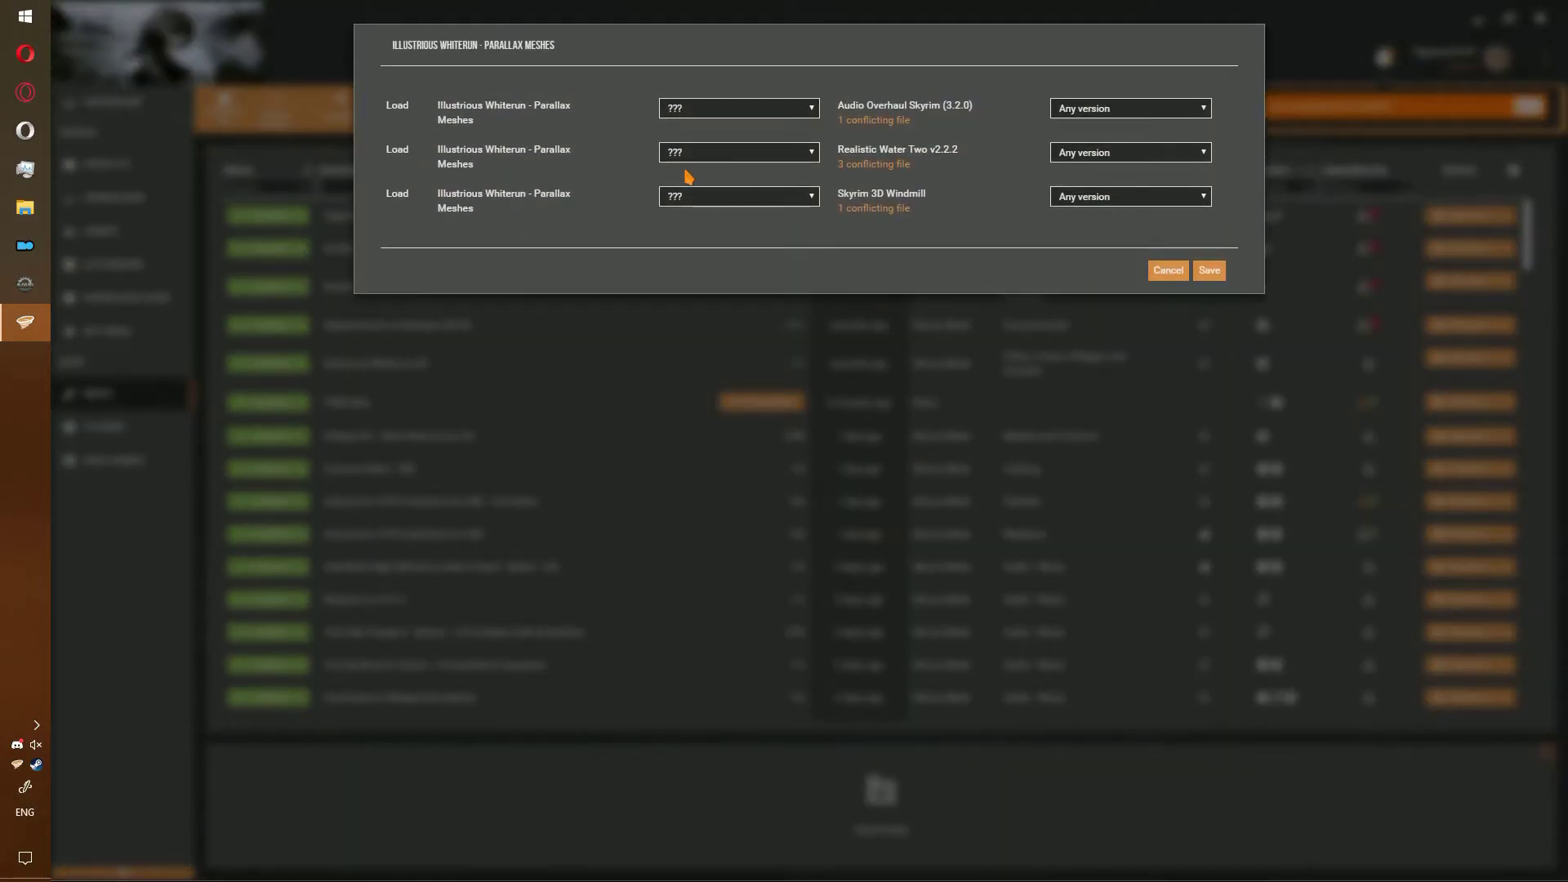
{"action": "left_click", "coordinate": [690, 110]}
{"action": "left_click", "coordinate": [717, 147]}
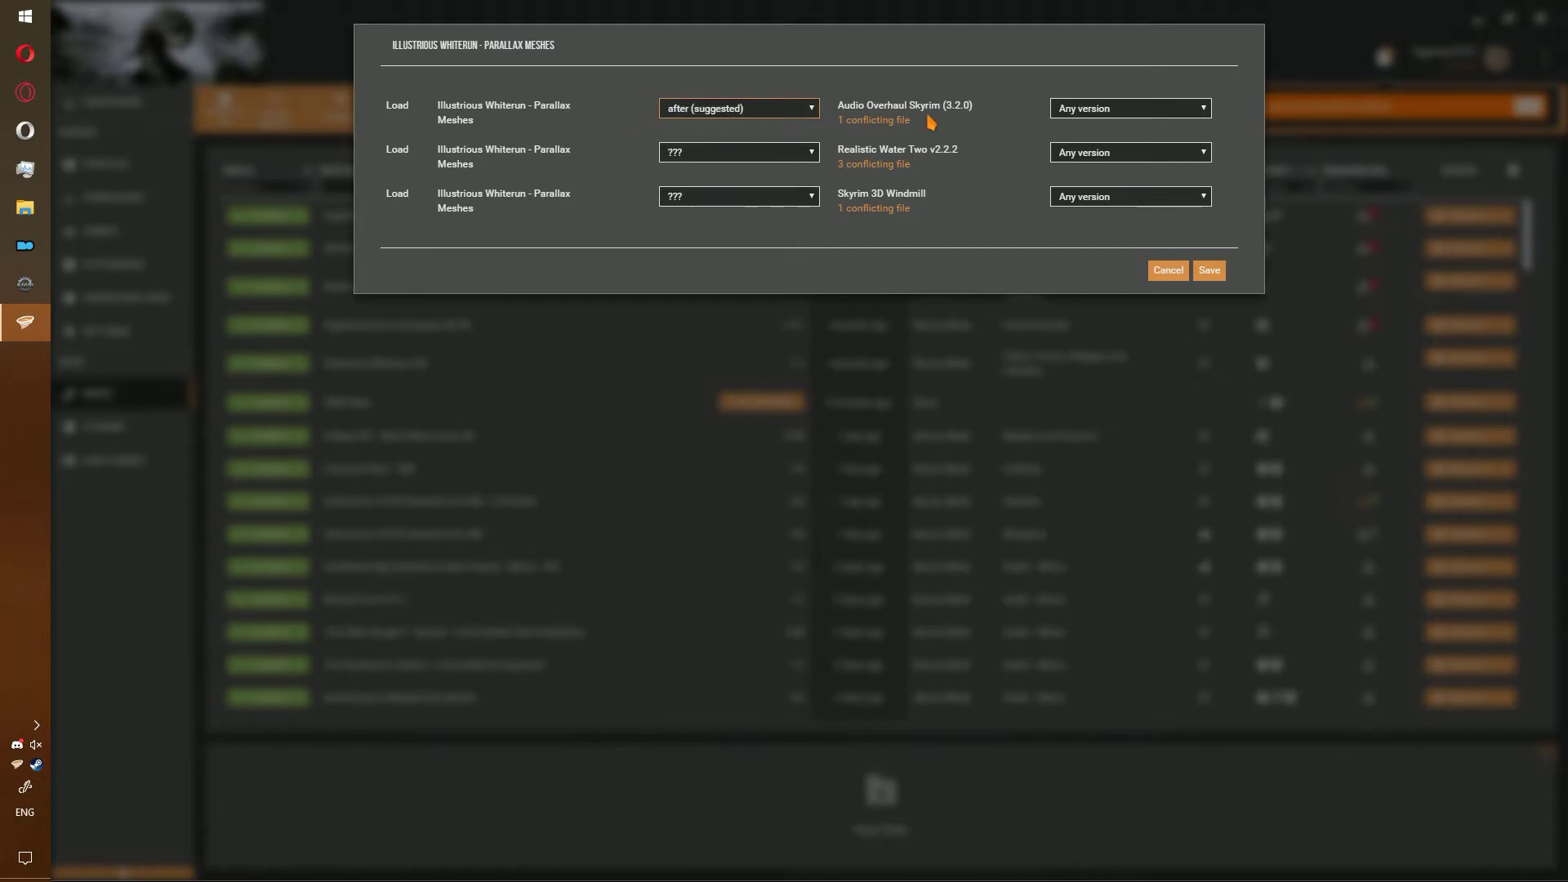
{"action": "left_click", "coordinate": [780, 153]}
{"action": "left_click", "coordinate": [805, 180]}
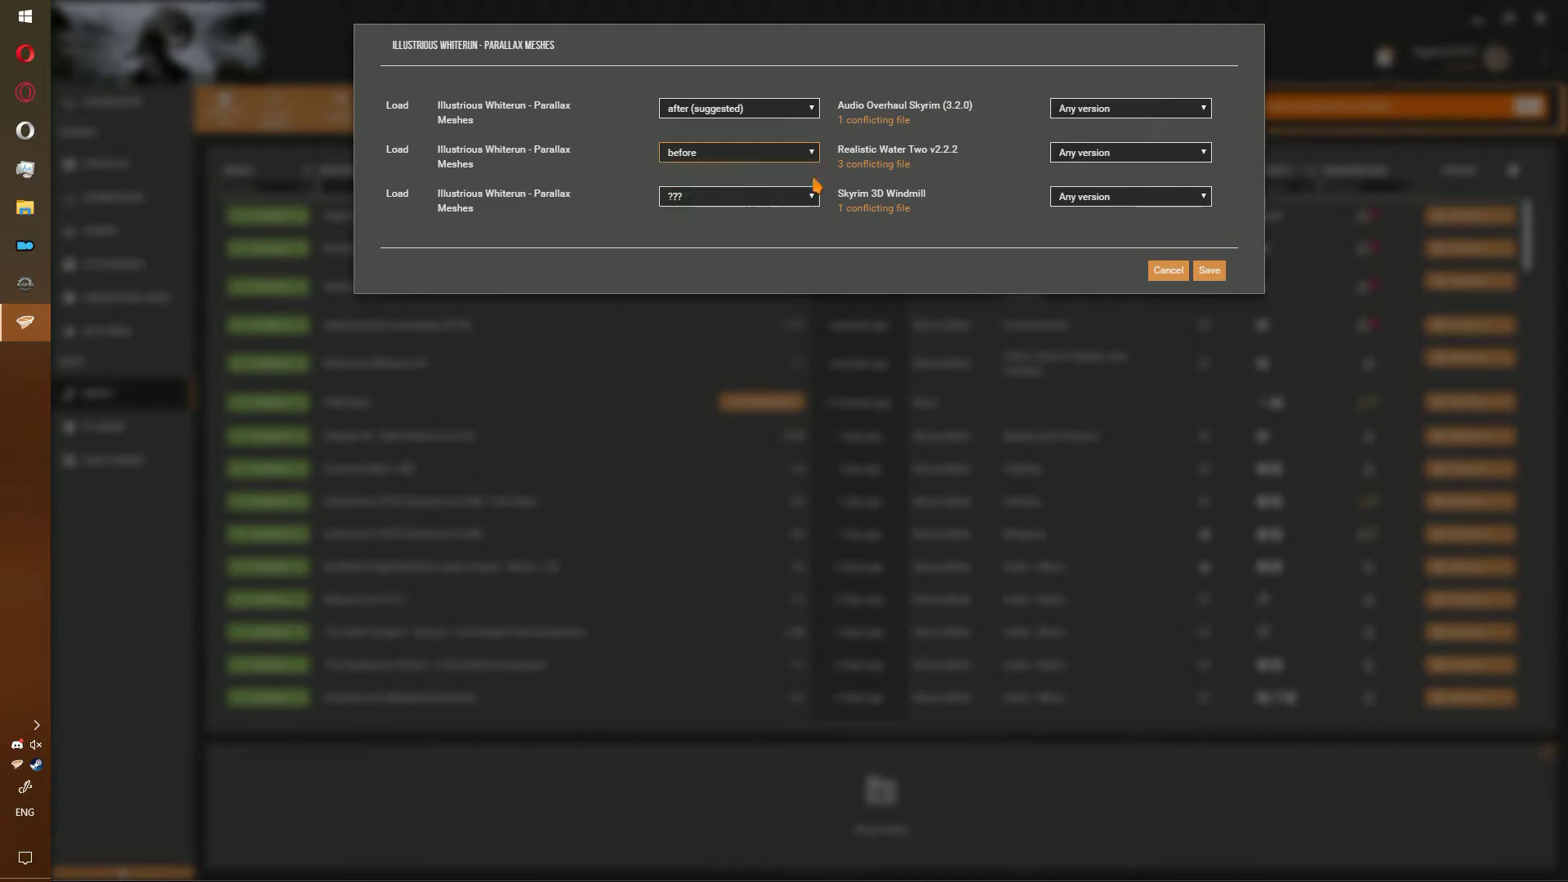
{"action": "left_click", "coordinate": [773, 201]}
{"action": "left_click", "coordinate": [709, 225]}
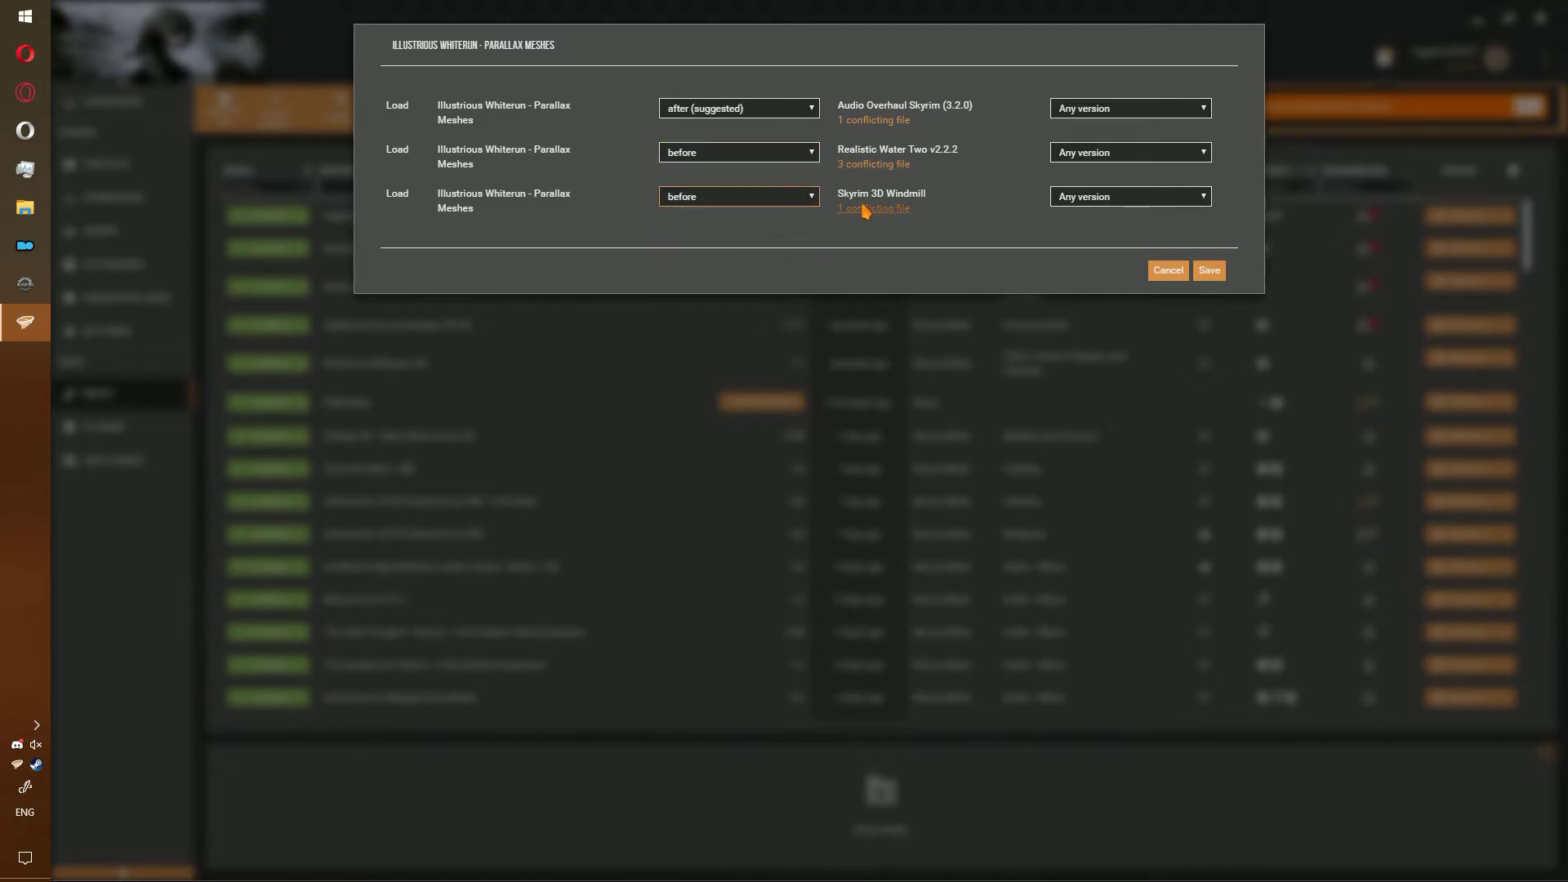
{"action": "left_click", "coordinate": [1200, 276]}
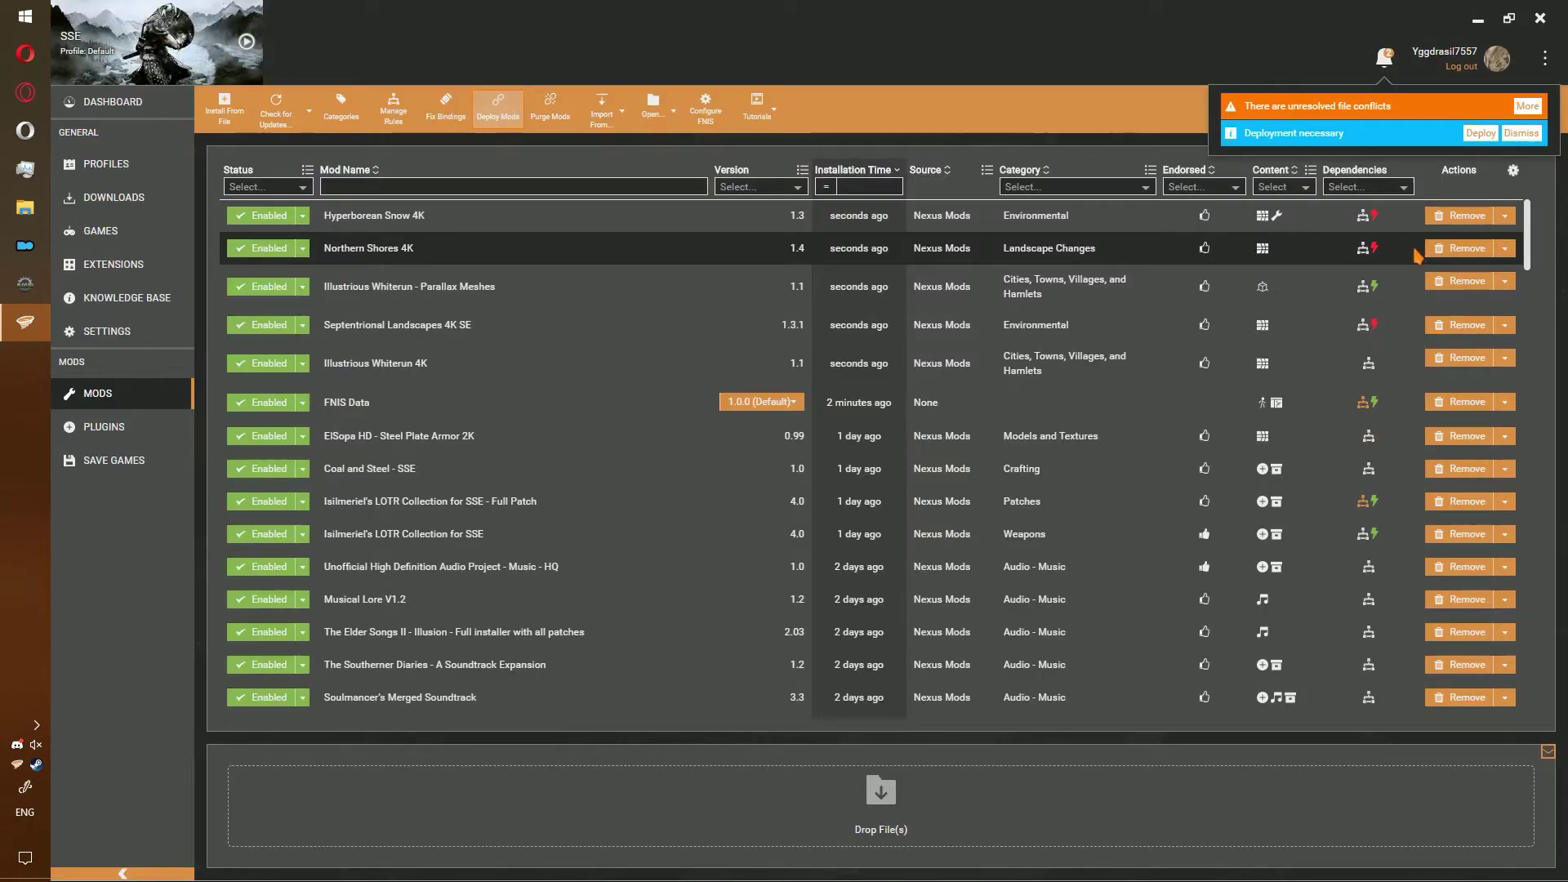
Set Septentrional Landscapes 4K SE to load after Skyrim 3D Landscapes Groundcovers 2k, Tamrielic Textures SE 1 Landscapes 2K and Hyperborean Snow 4K, and save
{"action": "left_click", "coordinate": [1373, 325]}
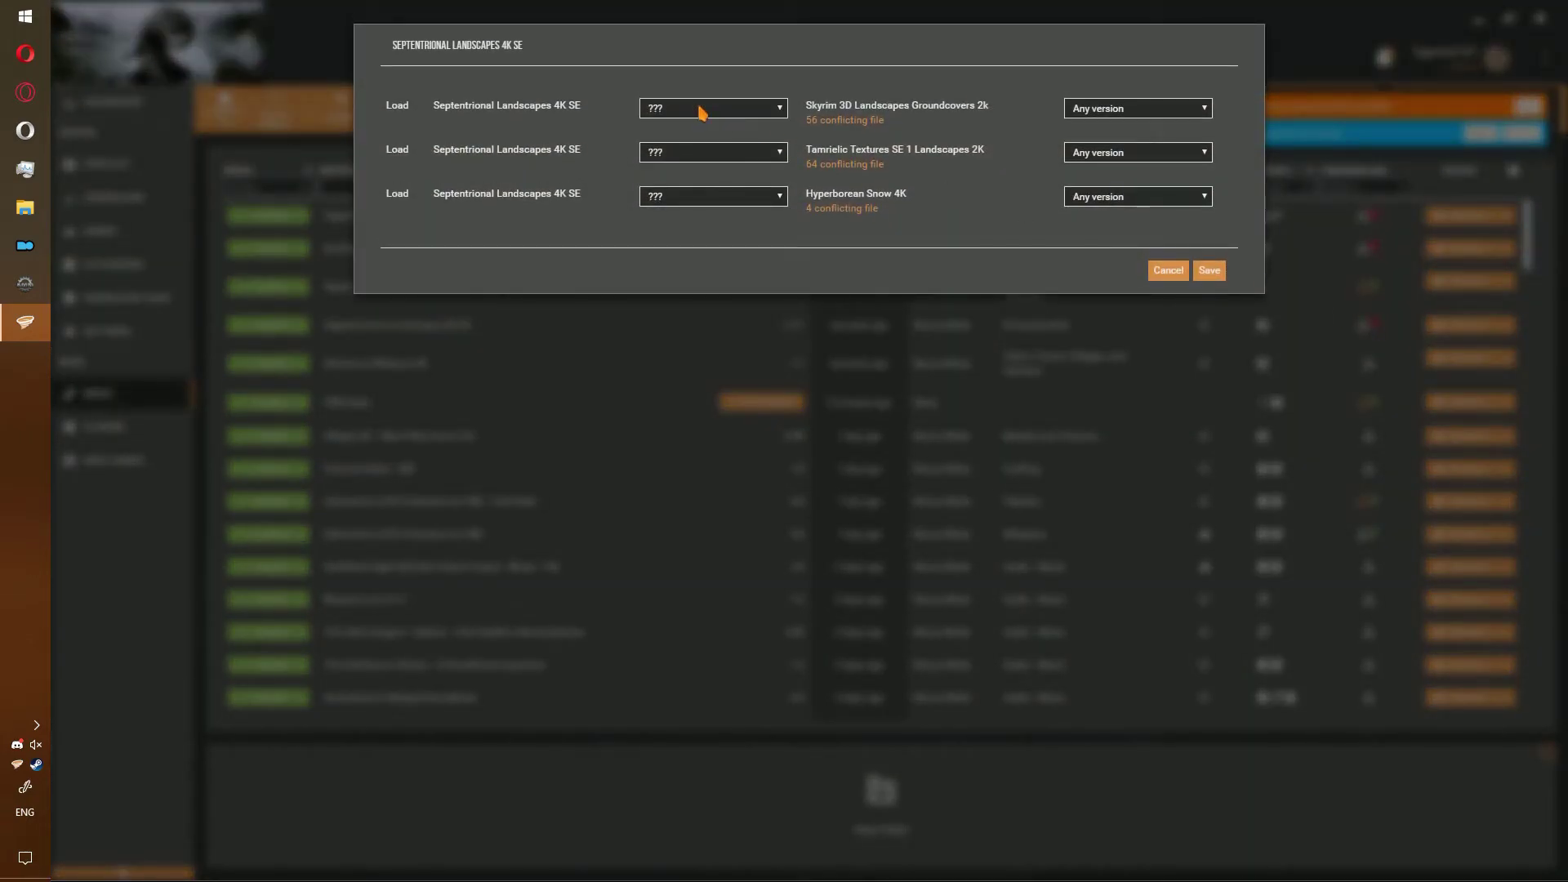
{"action": "left_click", "coordinate": [700, 112]}
{"action": "left_click", "coordinate": [707, 137]}
{"action": "left_click", "coordinate": [719, 152]}
{"action": "left_click", "coordinate": [716, 195]}
{"action": "left_click", "coordinate": [702, 197]}
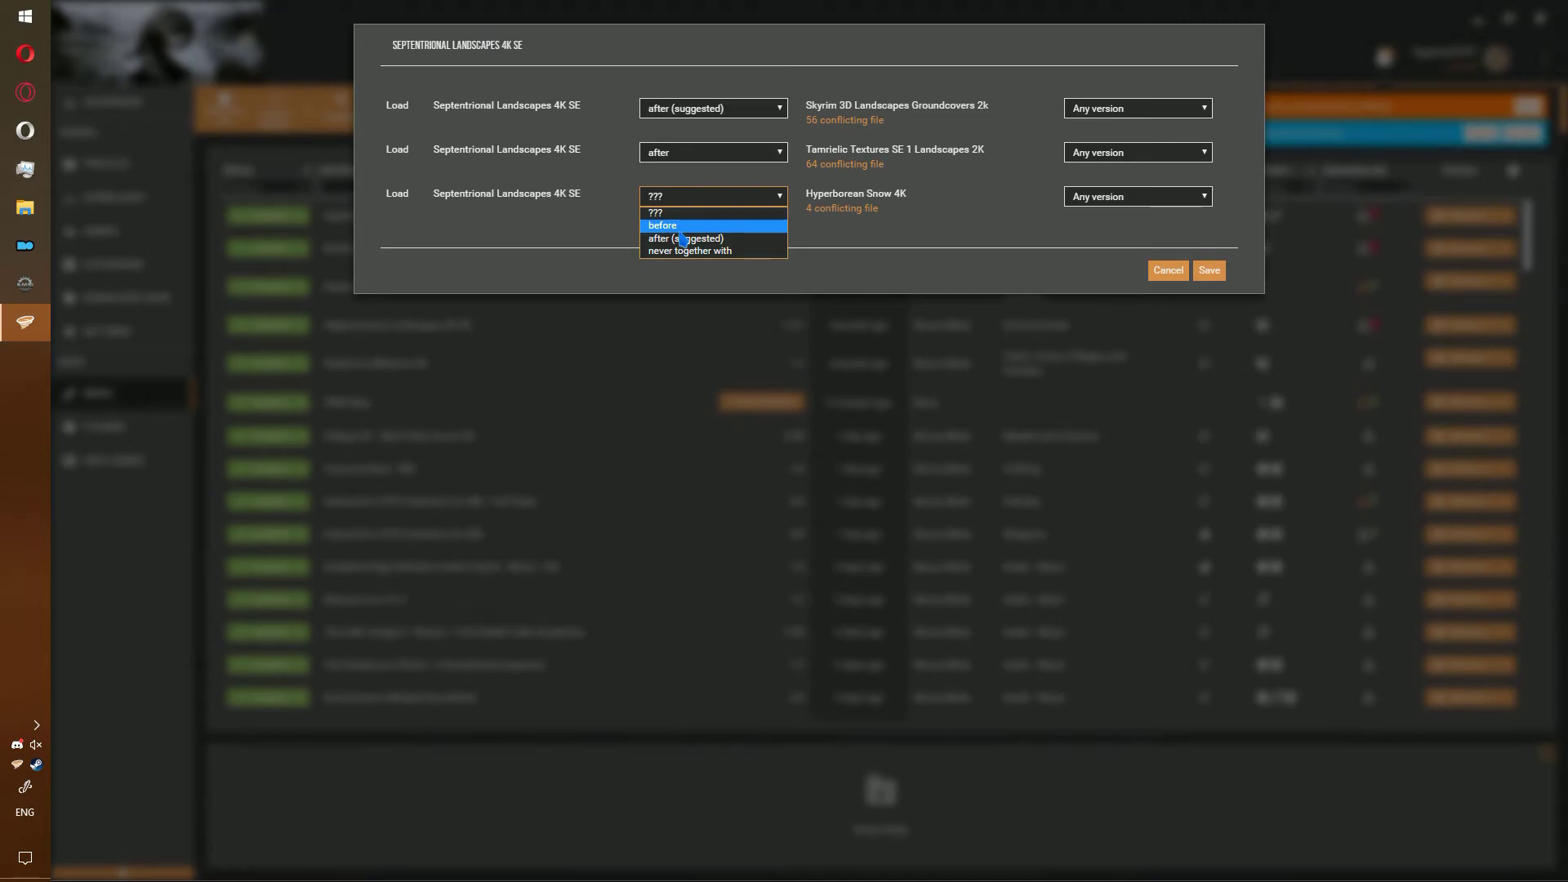
{"action": "left_click", "coordinate": [684, 238]}
{"action": "left_click", "coordinate": [1210, 271]}
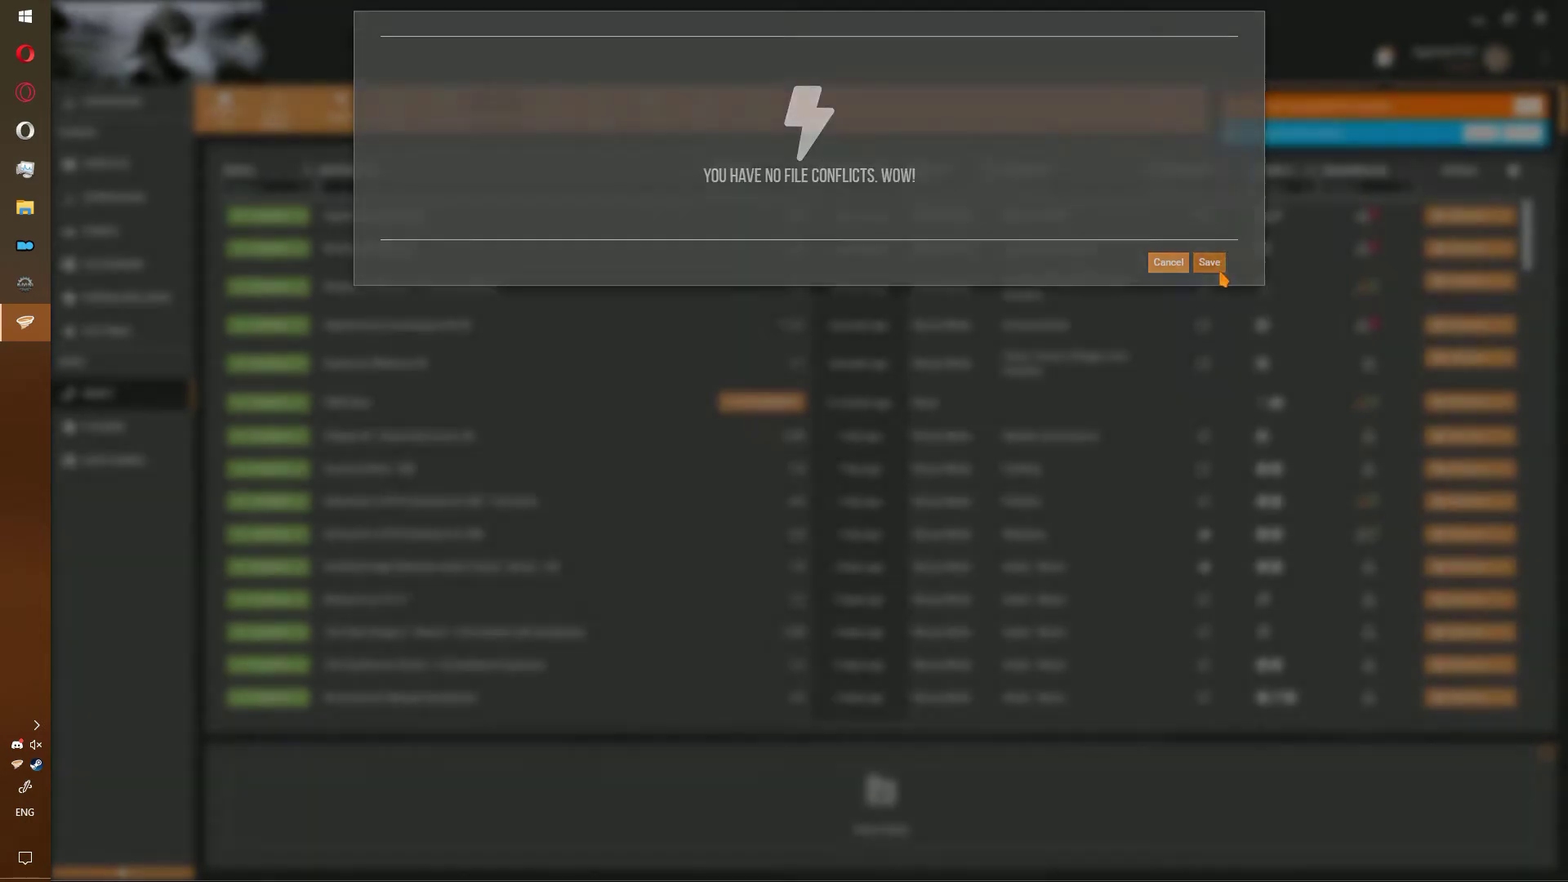
Set Hyperborean Snow 4K to load after Skyrim 3D Landscapes Groundcovers 2k and Tamrielic Textures SE 1 Landscapes 2K, and save the rules
{"action": "left_click", "coordinate": [1374, 227]}
{"action": "left_click", "coordinate": [718, 106]}
{"action": "left_click", "coordinate": [702, 149]}
{"action": "left_click", "coordinate": [718, 153]}
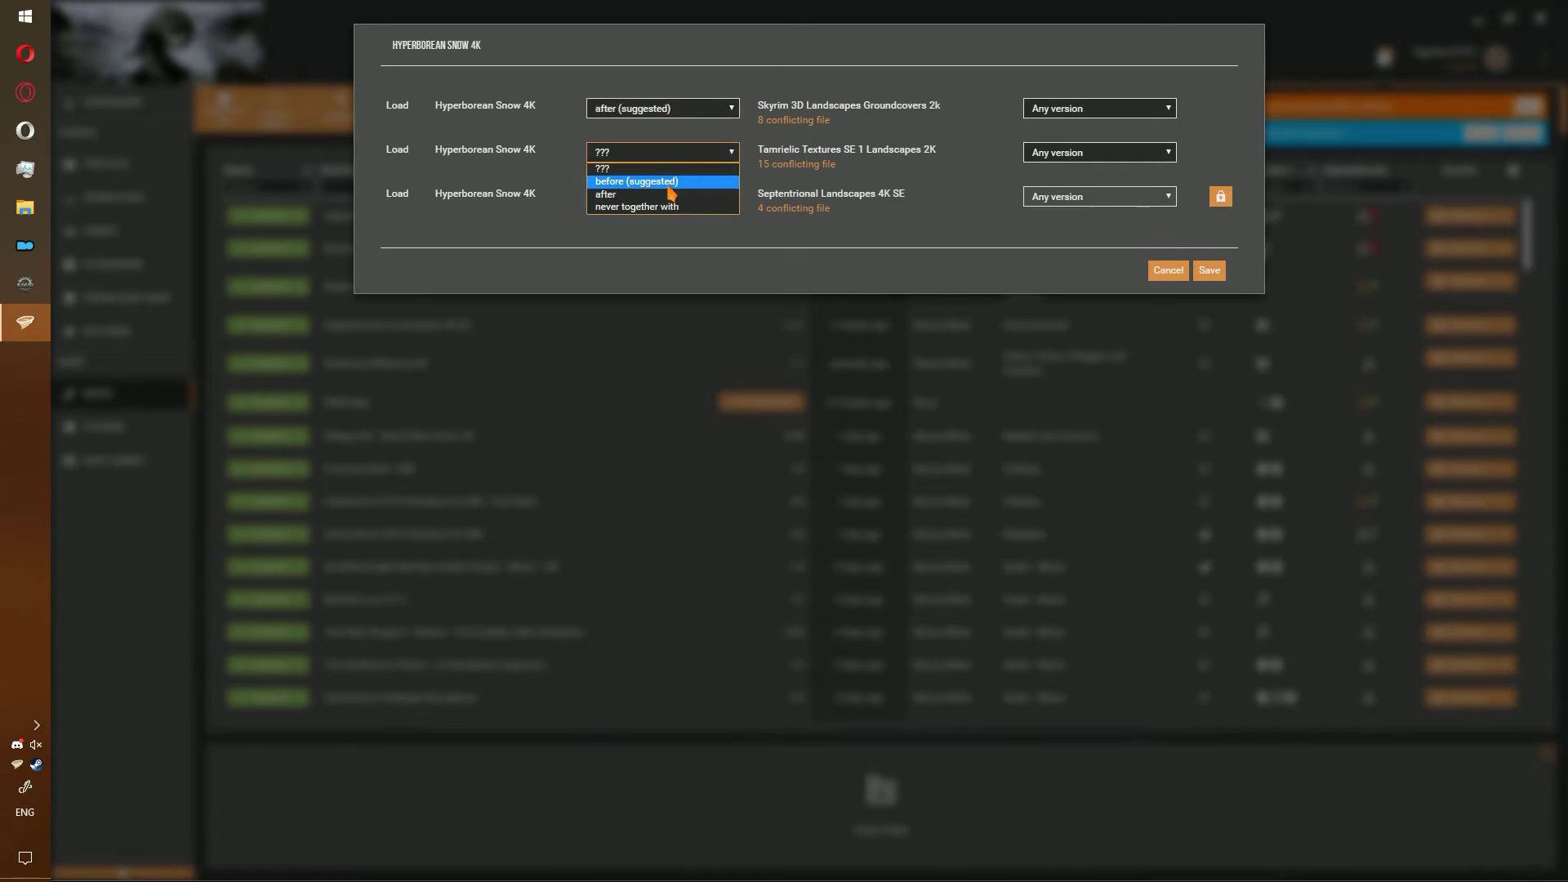
{"action": "left_click", "coordinate": [669, 193]}
{"action": "left_click", "coordinate": [1210, 271]}
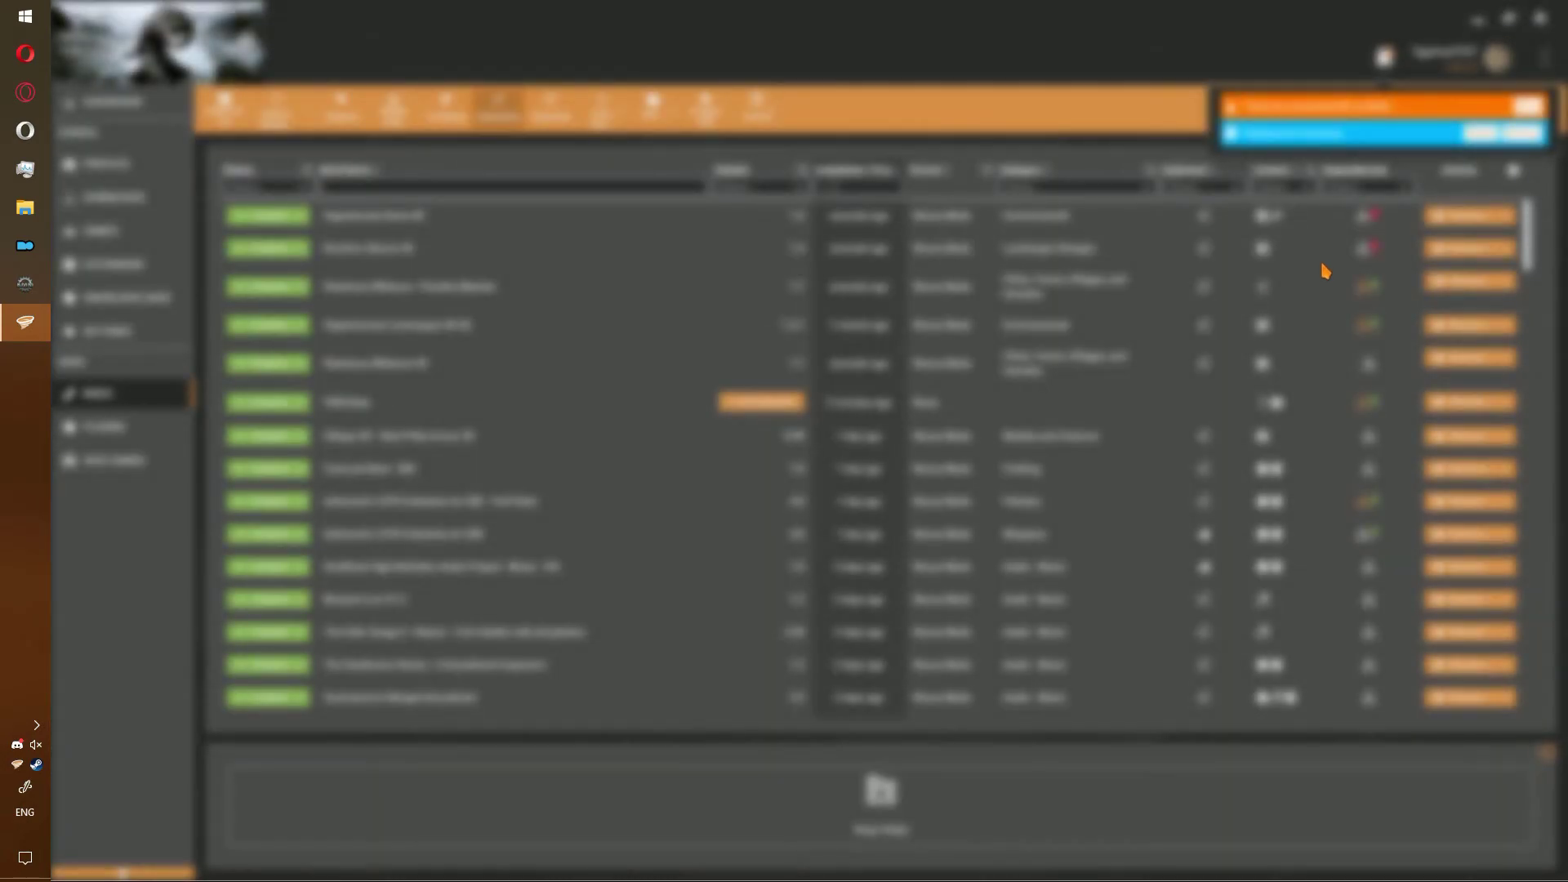
Save rules loading Northern Shores 4K after Skyrim 3D Landscapes Groundcovers 2k and Tamrielic Textures SE 1 Landscapes 2K, and deploy the mods
{"action": "left_click", "coordinate": [1374, 256]}
{"action": "left_click", "coordinate": [665, 110]}
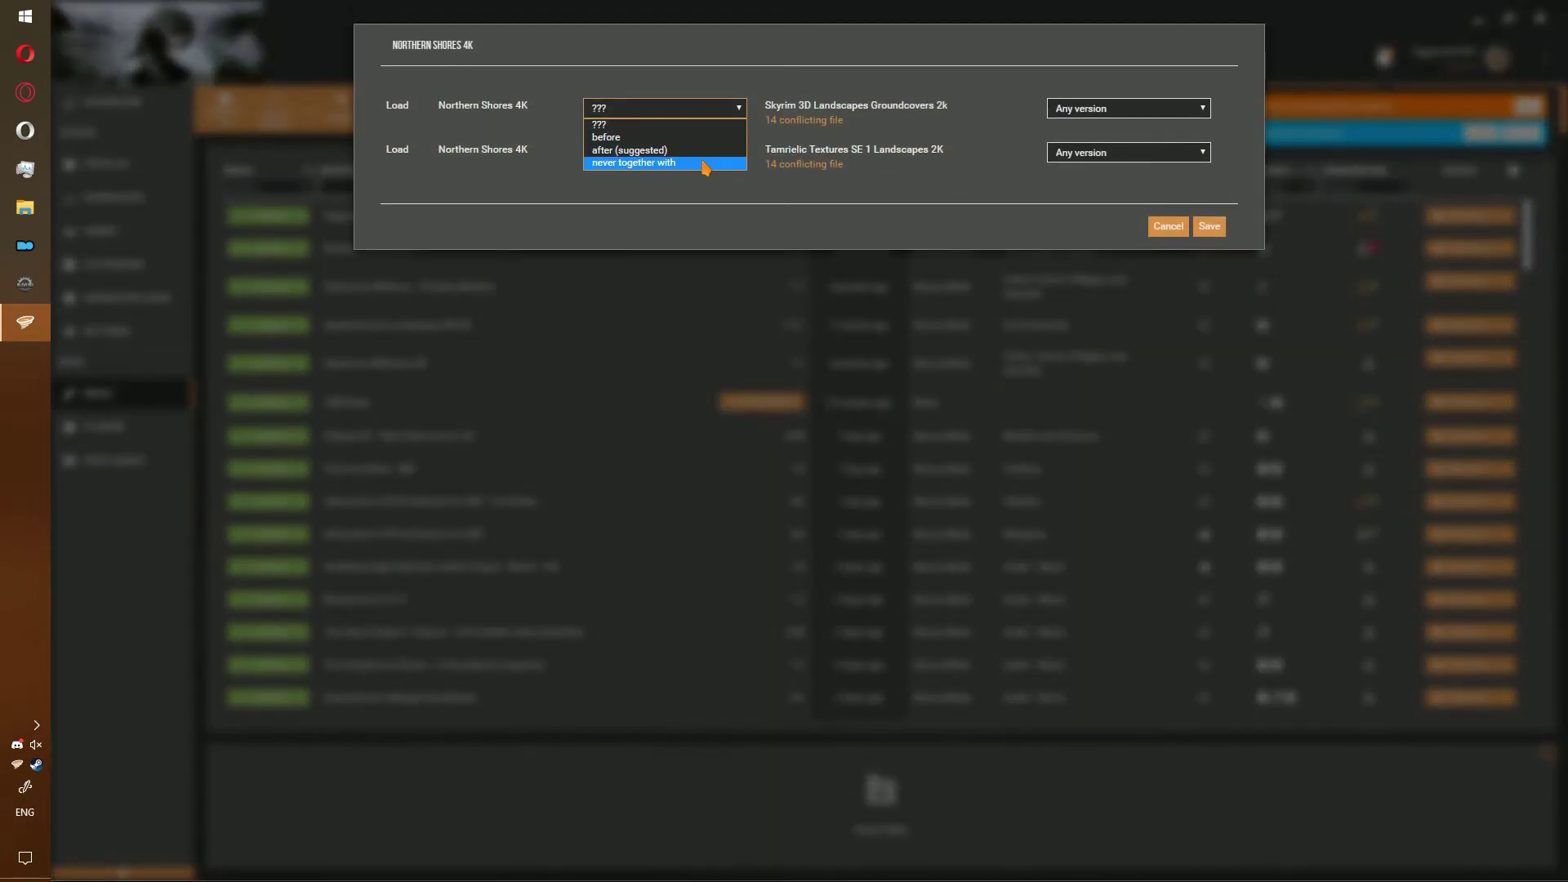
{"action": "left_click", "coordinate": [686, 148]}
{"action": "left_click", "coordinate": [684, 152]}
{"action": "left_click", "coordinate": [684, 195]}
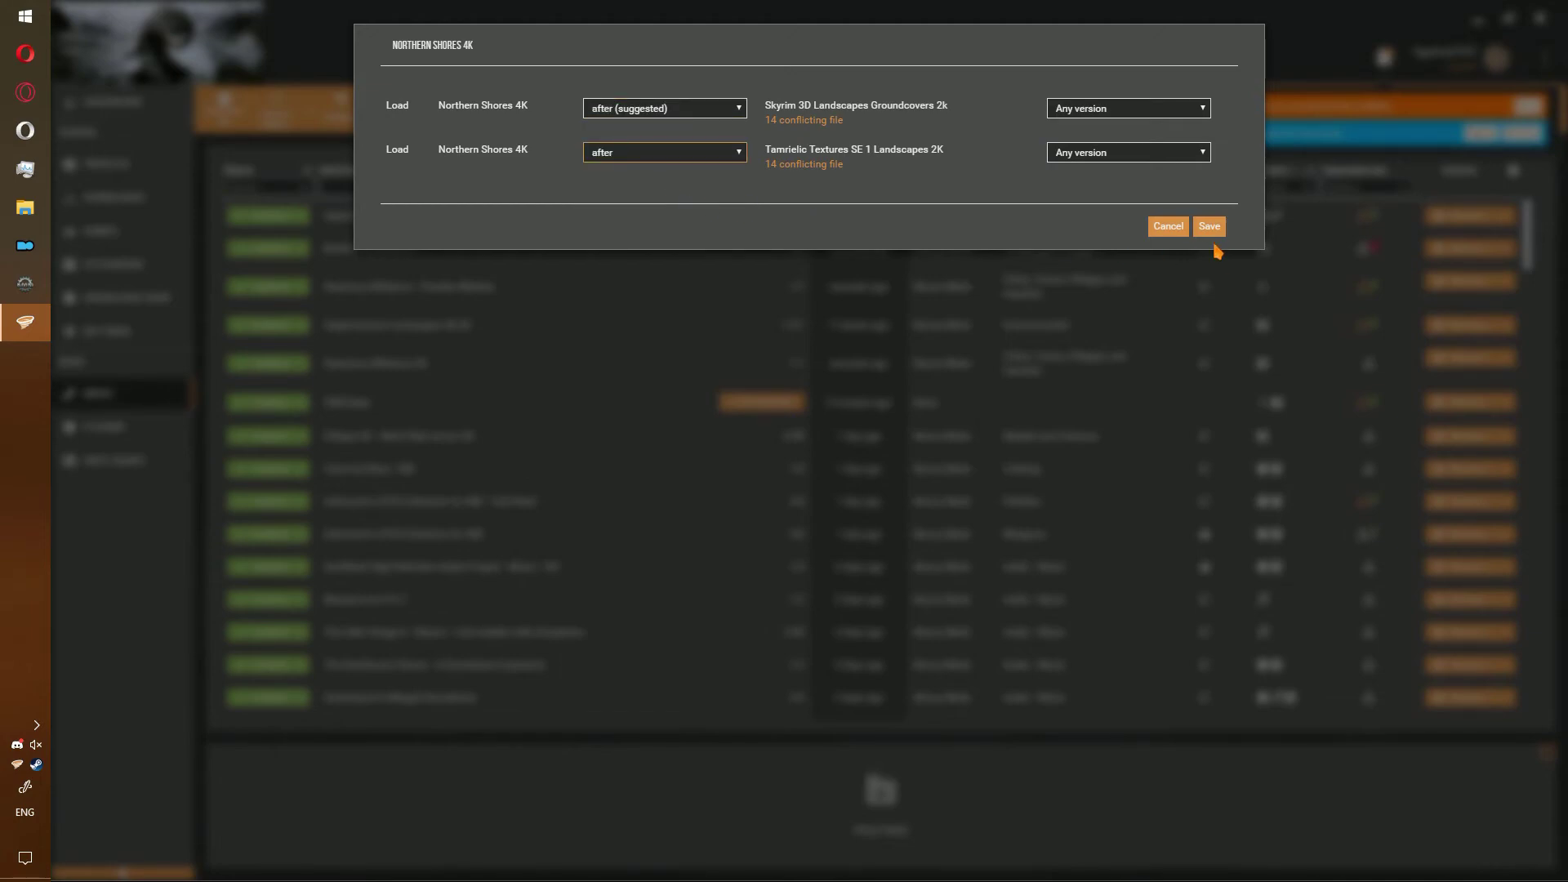
{"action": "left_click", "coordinate": [1210, 230]}
{"action": "left_click", "coordinate": [1480, 133]}
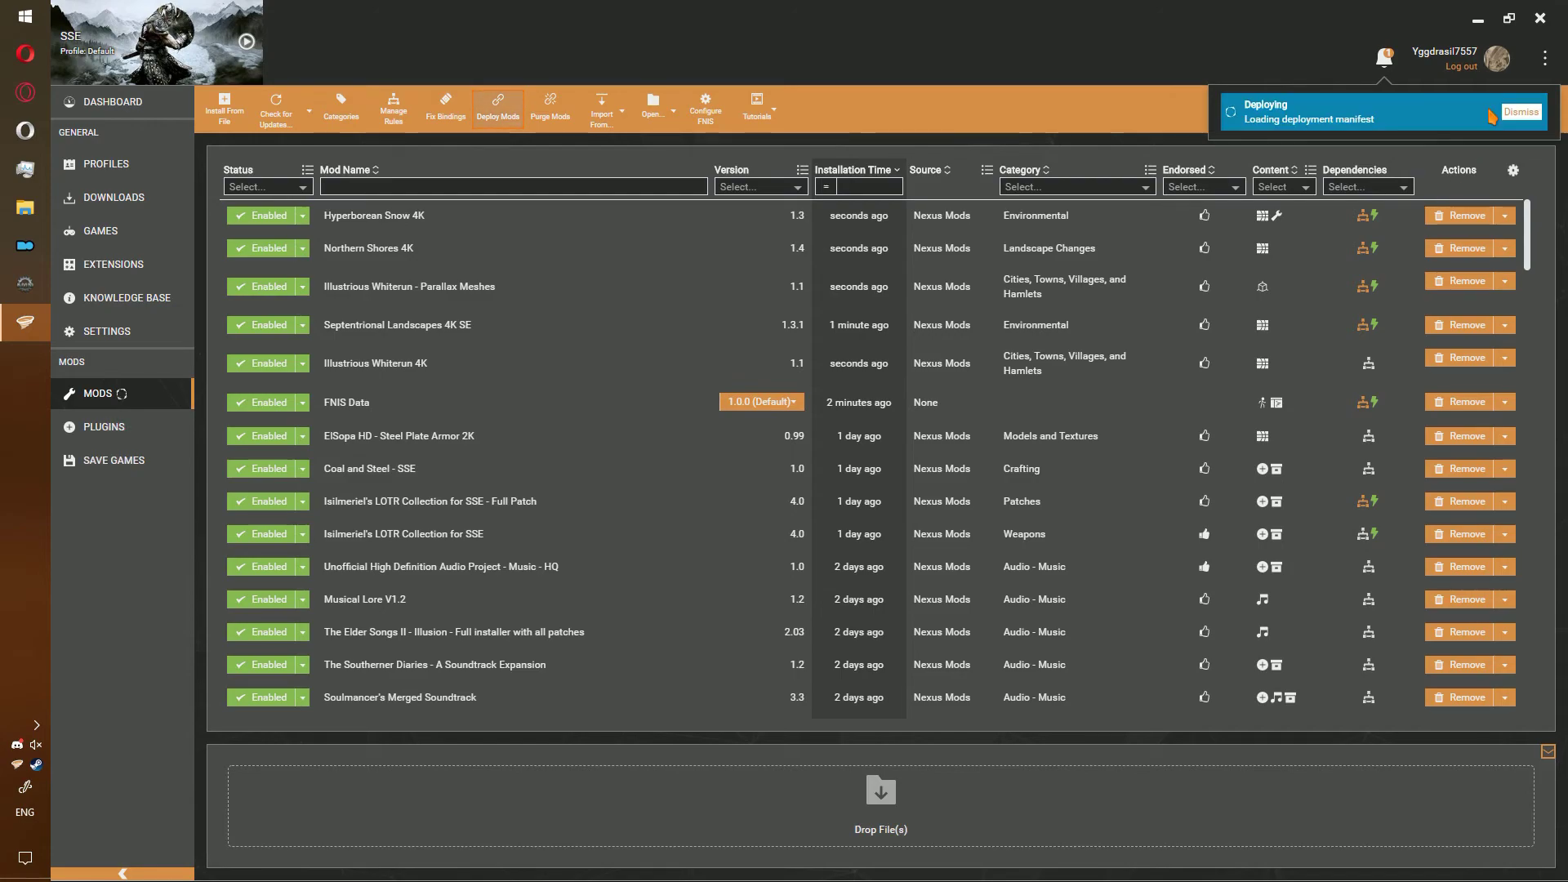